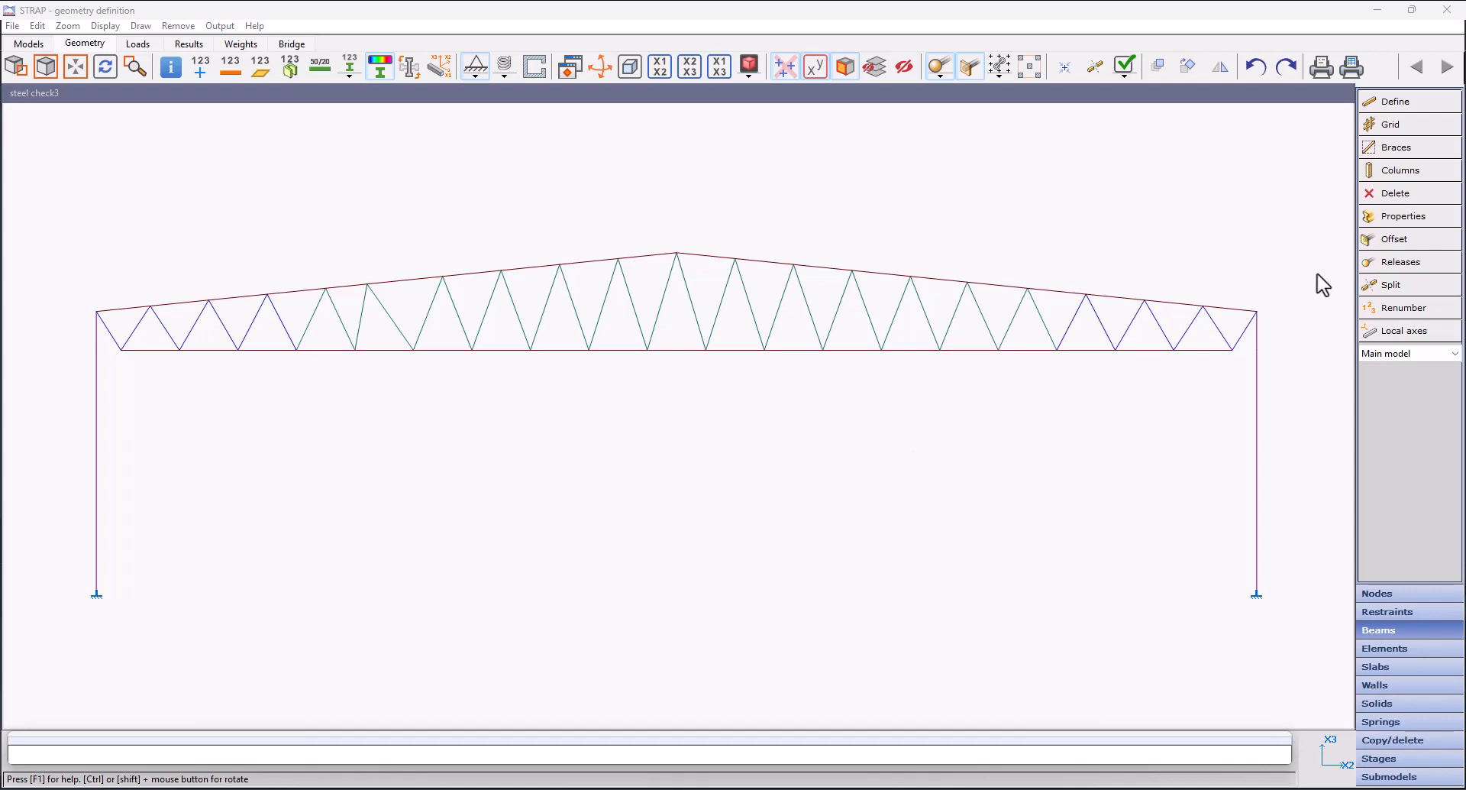
Start an M2 and M3 moment release at both beam ends and pick four adjacent bottom-chord beams in the truss's left part individually.
left_click(1401, 264)
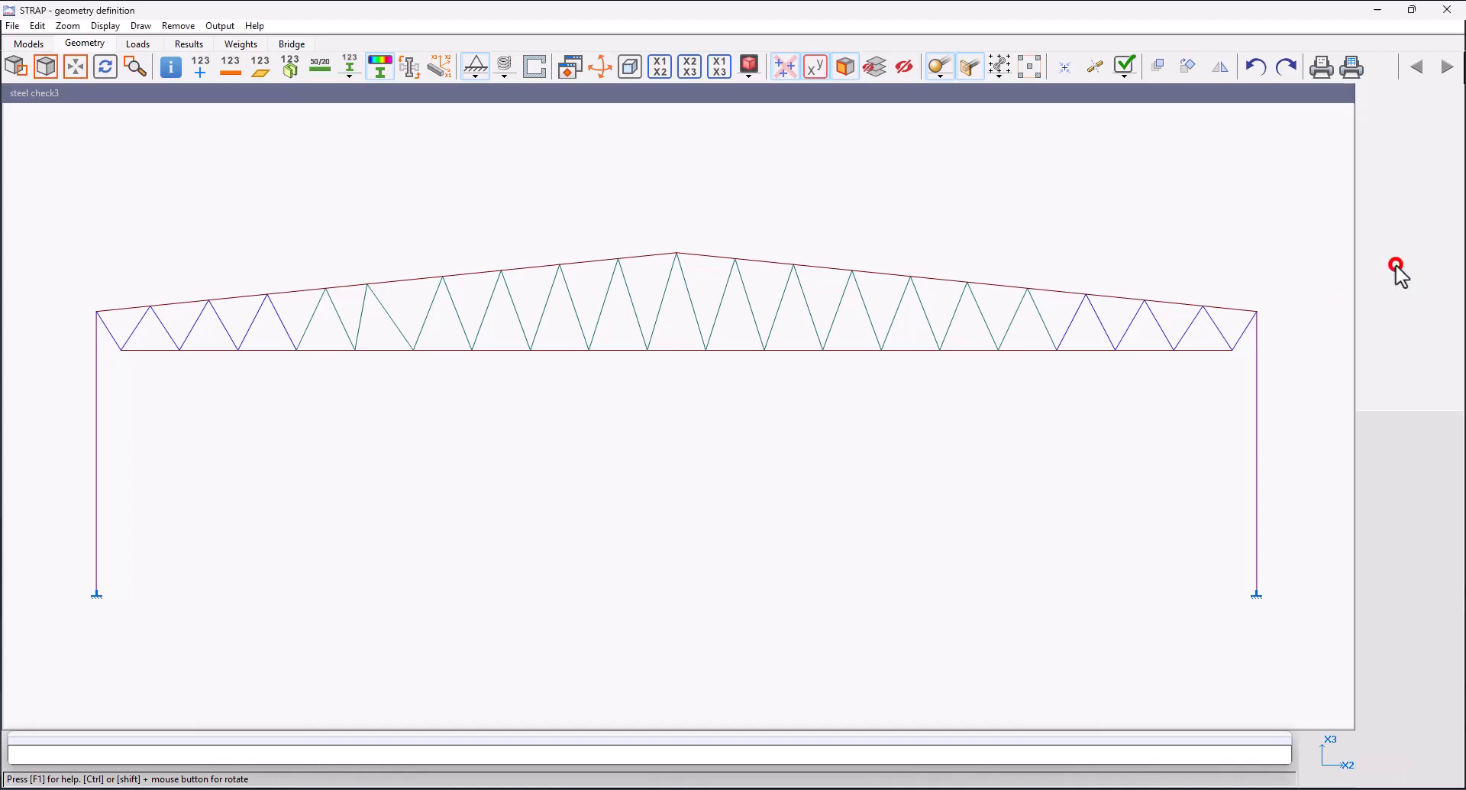
left_click(1396, 265)
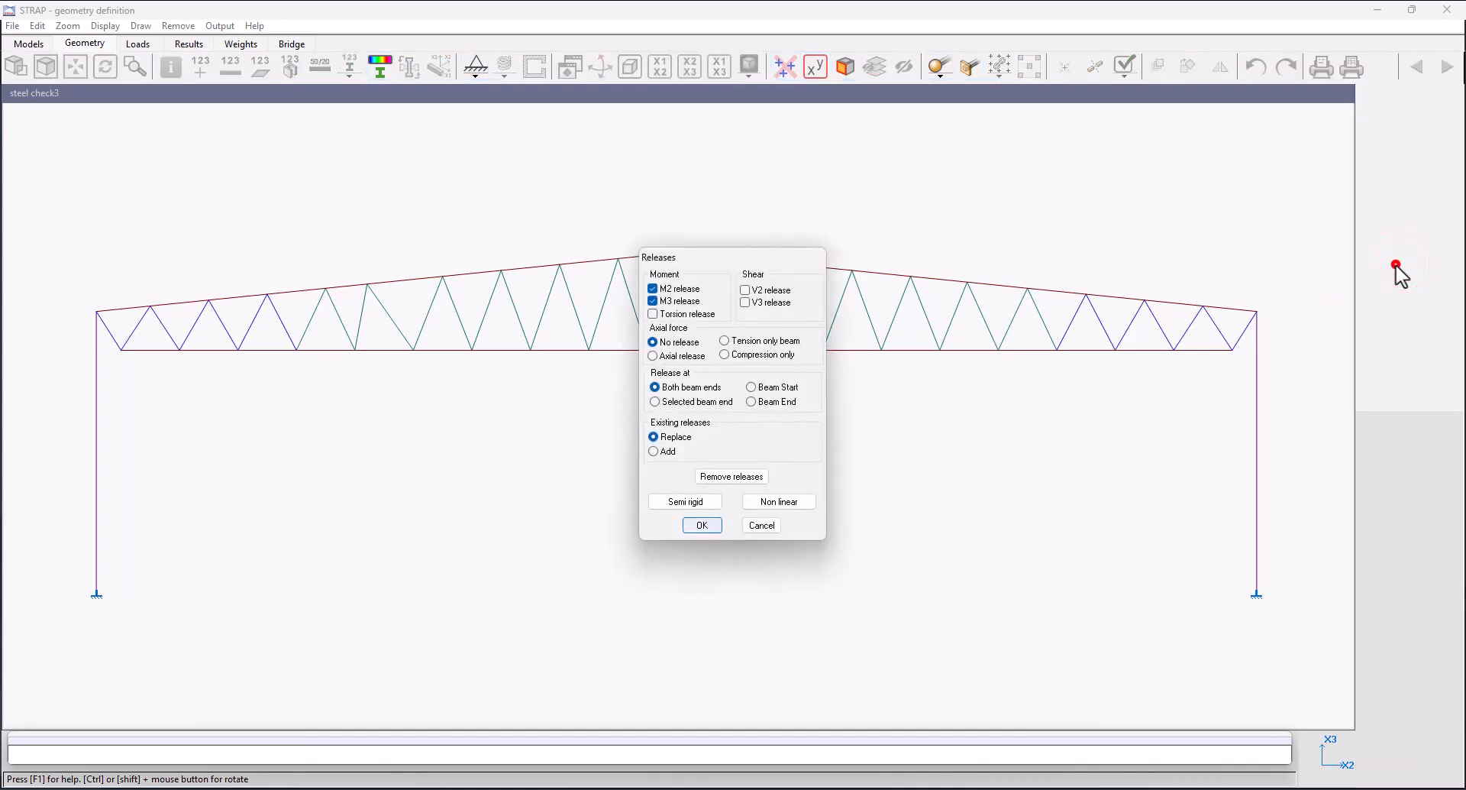
key("Return")
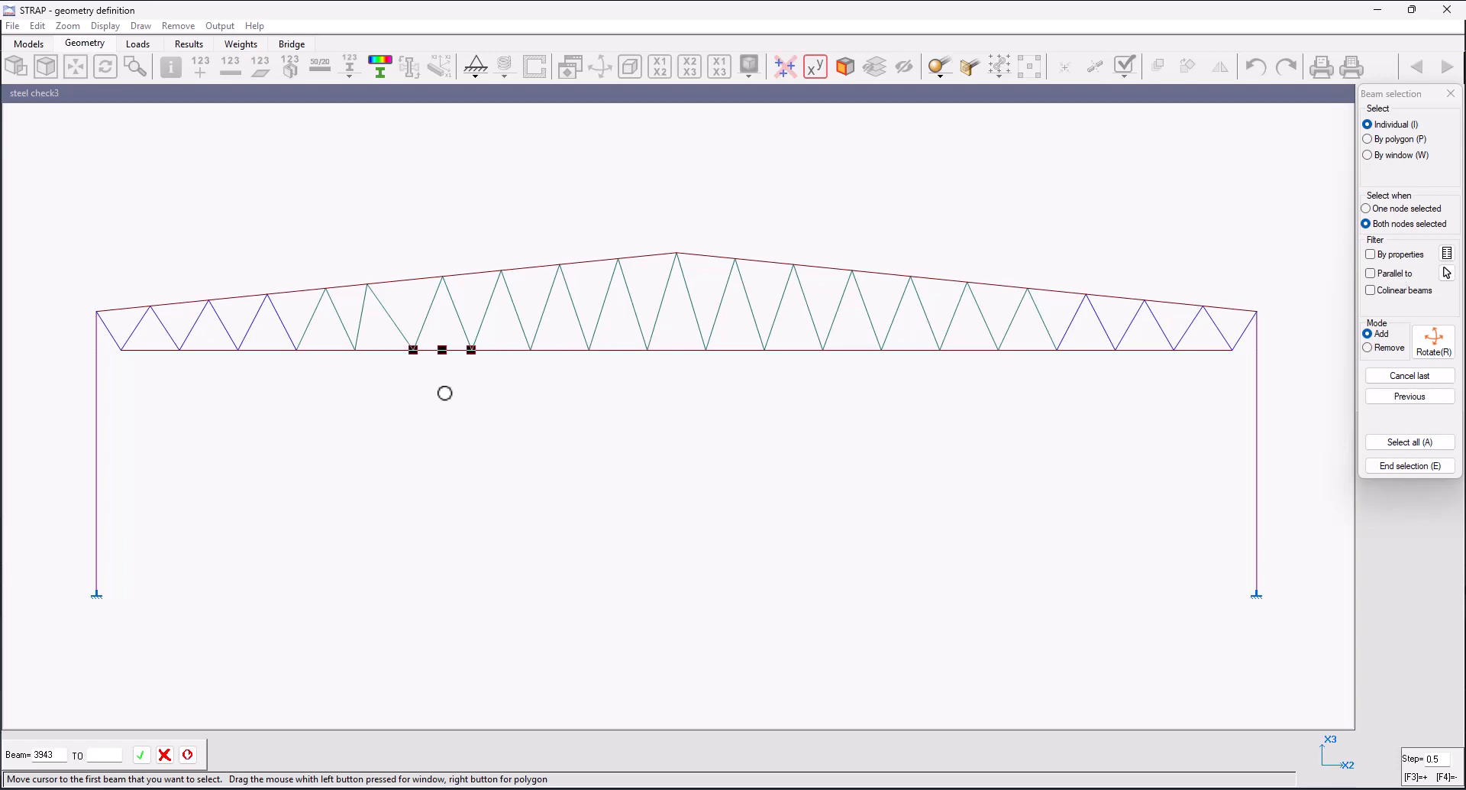
left_click(330, 357)
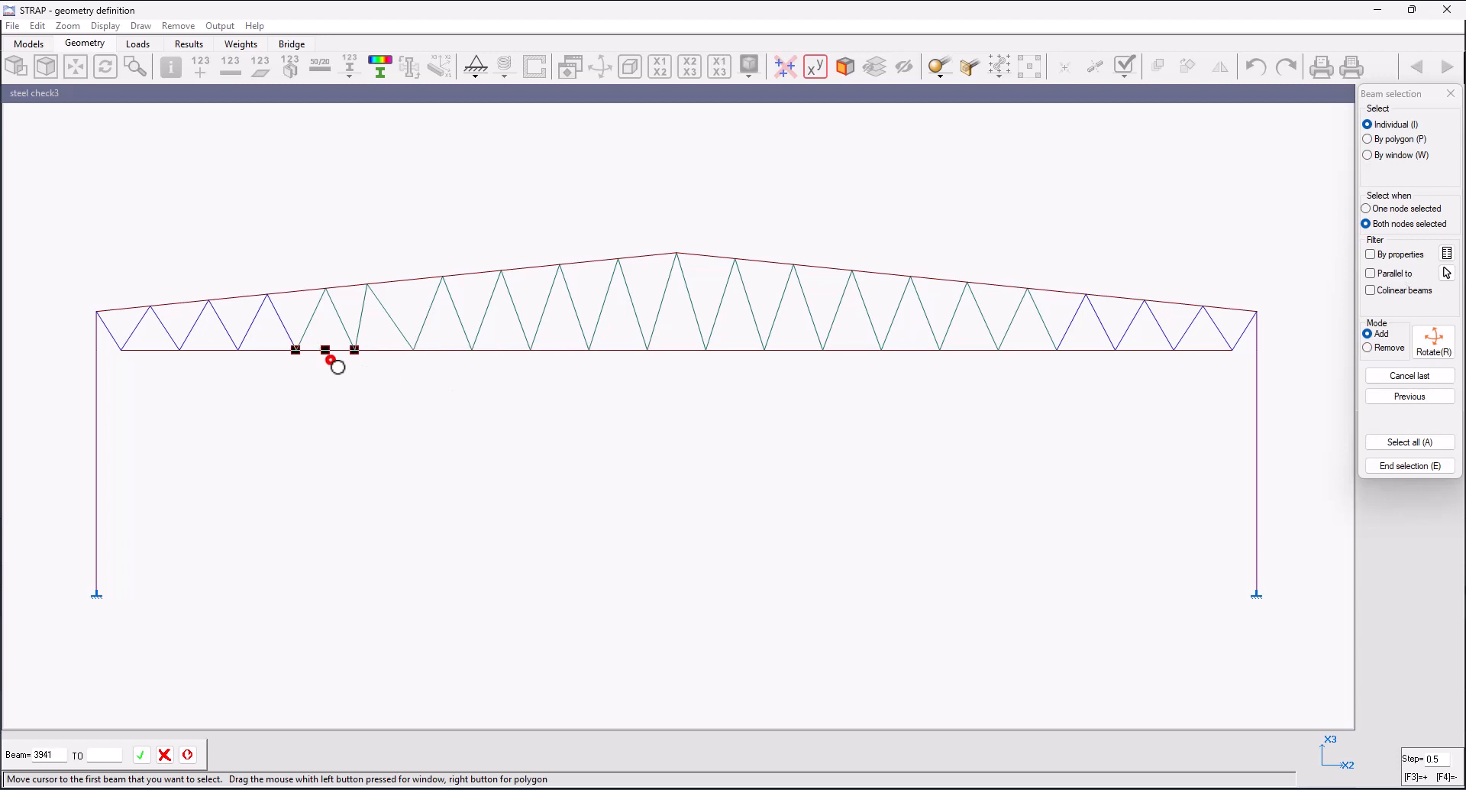
left_click(273, 349)
left_click(216, 352)
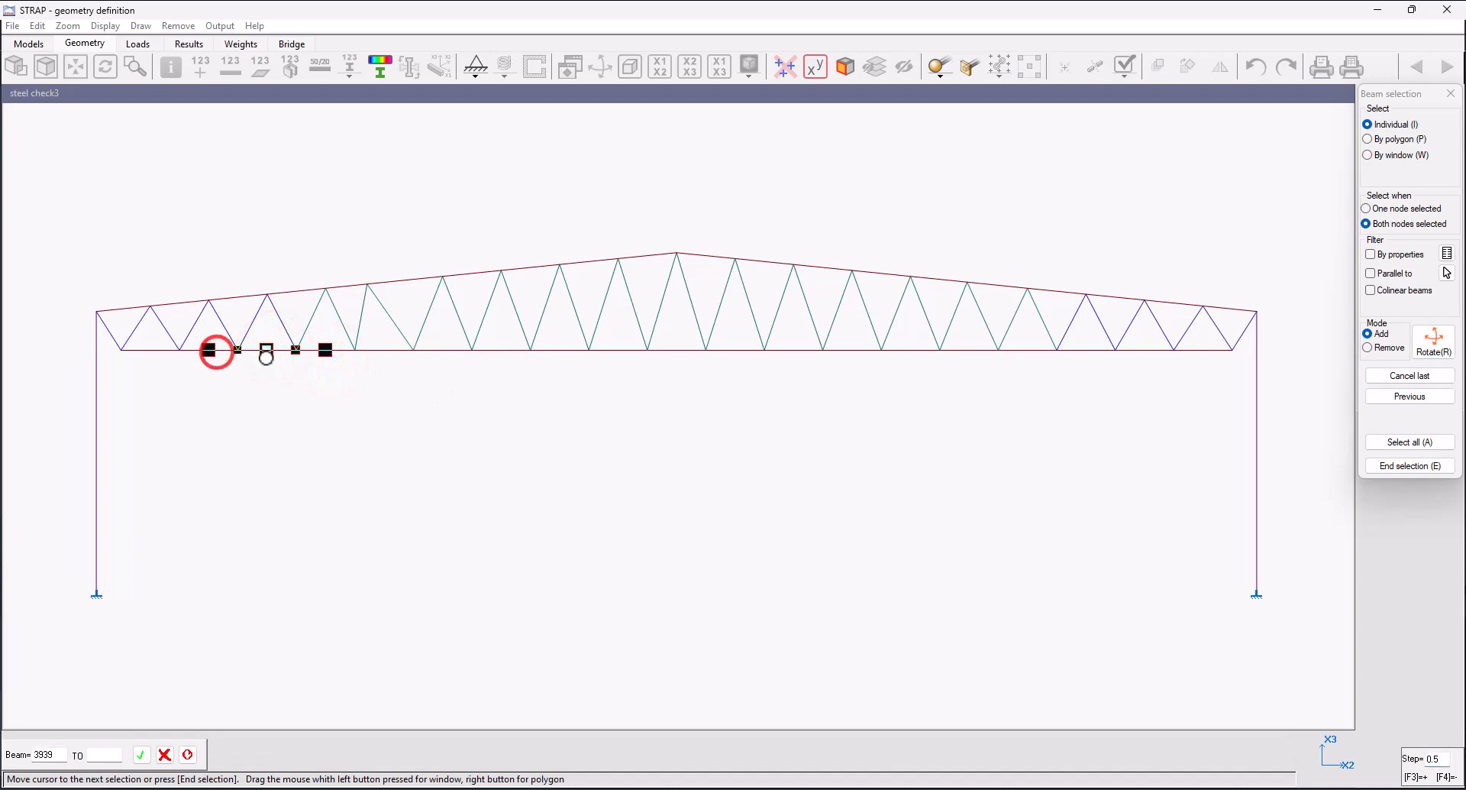
left_click(382, 351)
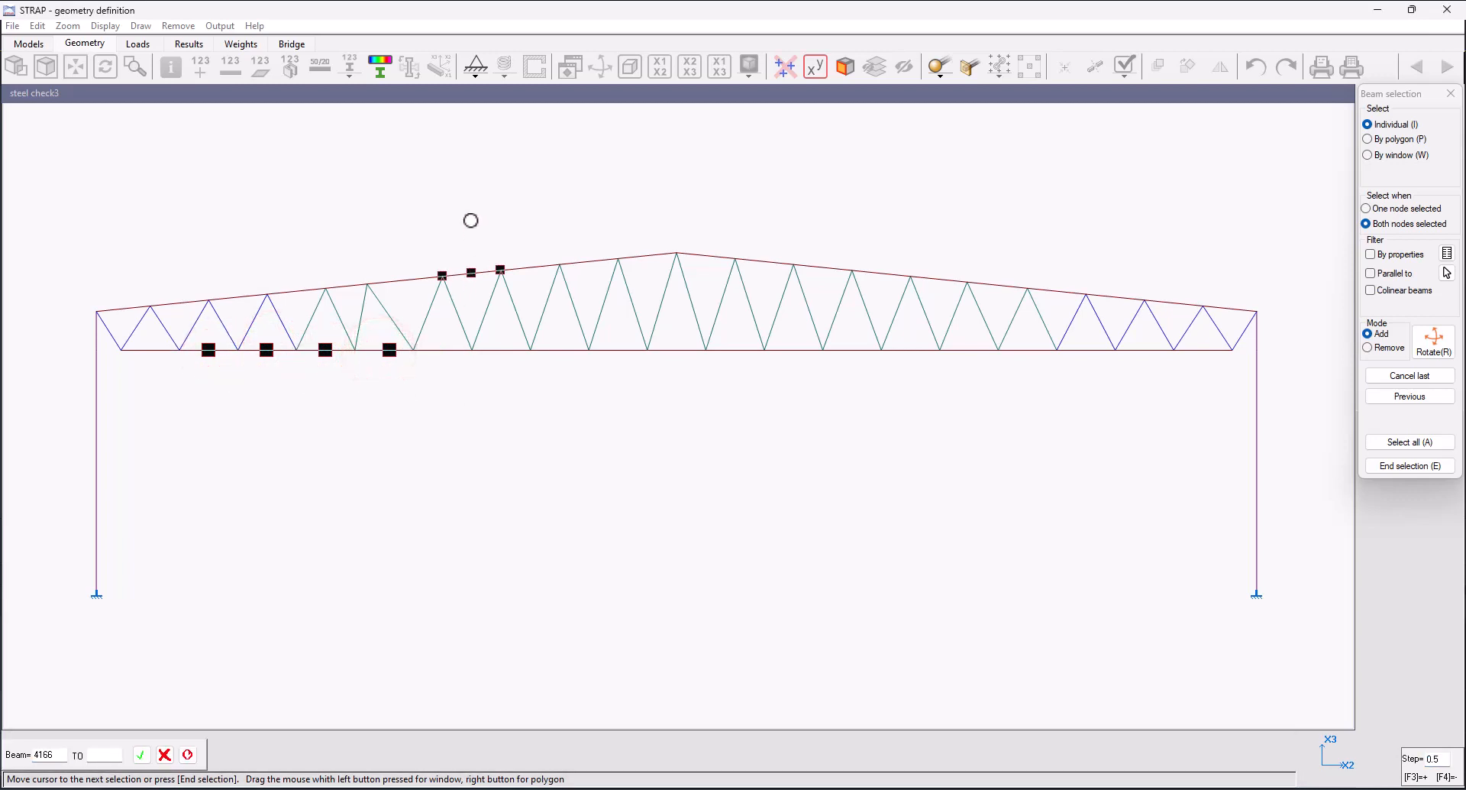
Add the truss members around the ridge to the selection with a window and those in the right half with a polygon.
left_click_drag(464, 214, 759, 403)
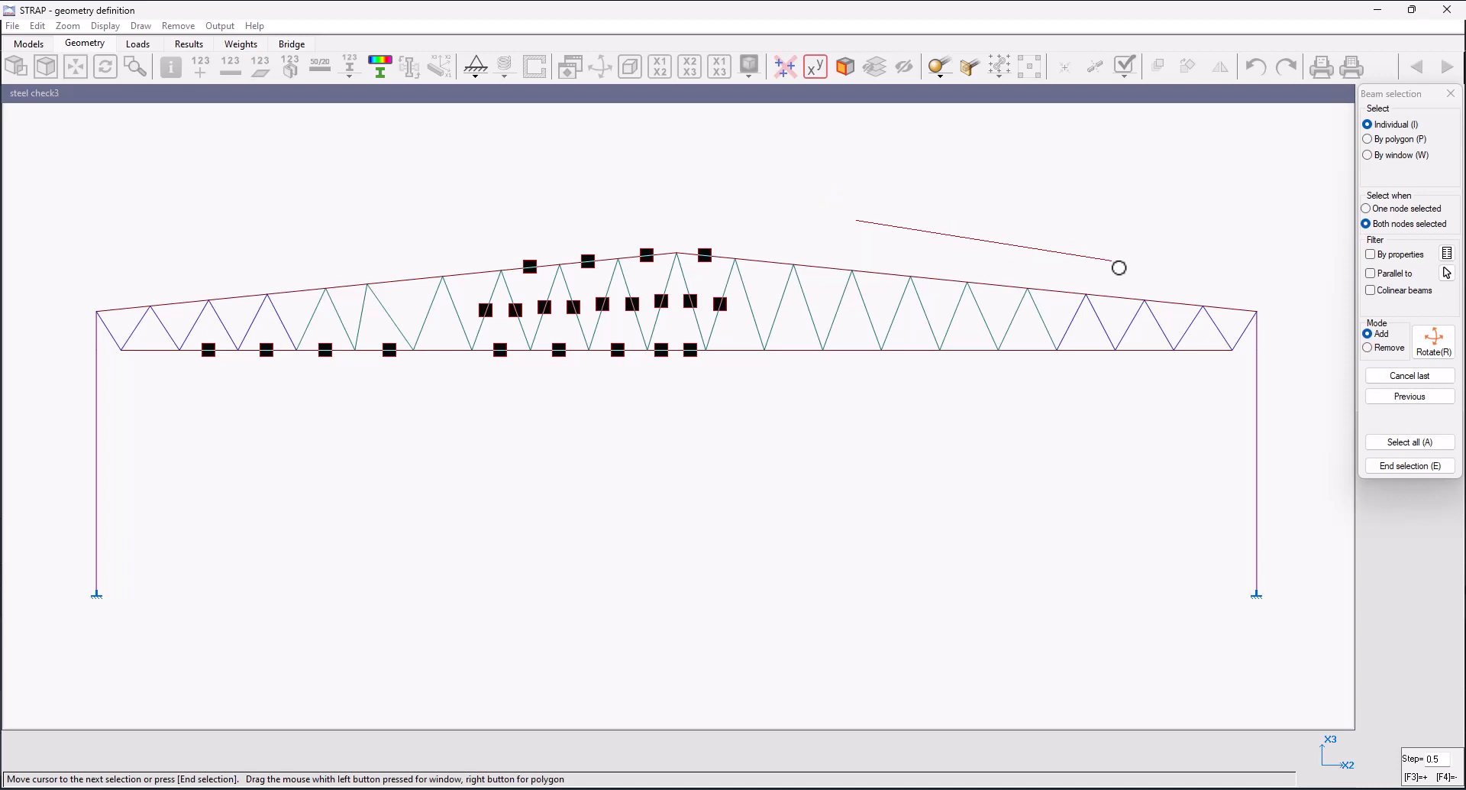
right_click_drag(1119, 268, 1119, 268)
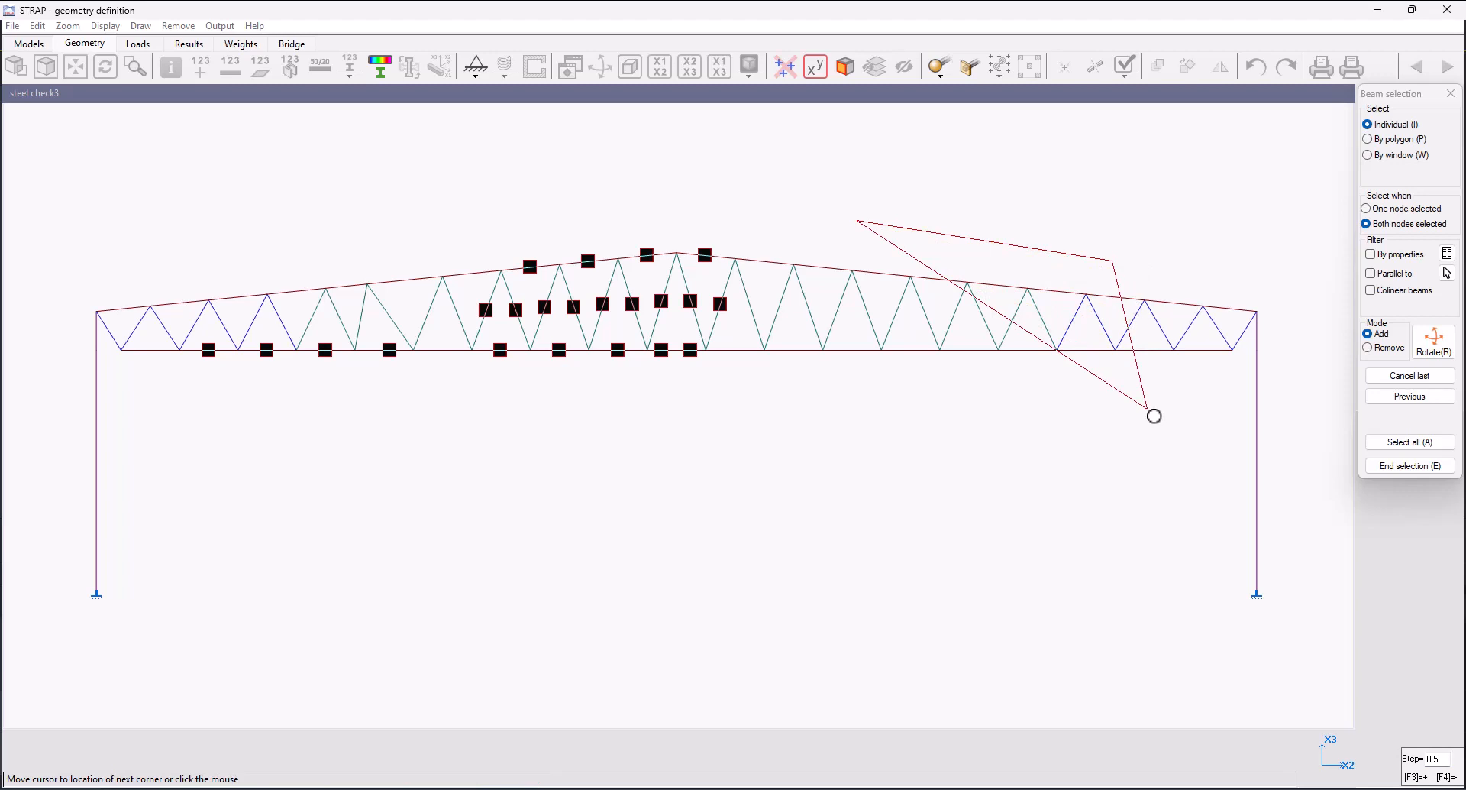
left_click(1147, 408)
left_click(969, 419)
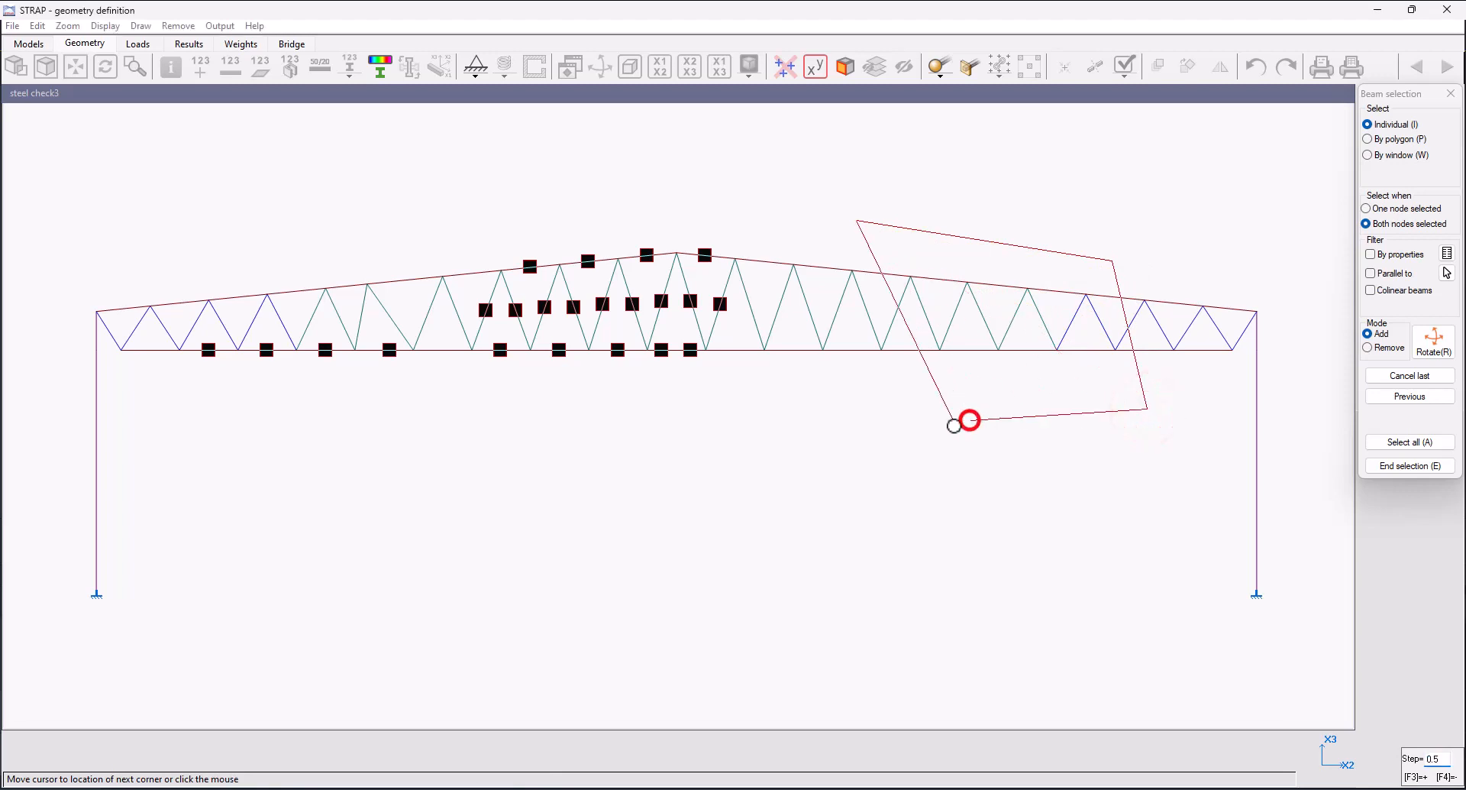
left_click(814, 405)
left_click(792, 332)
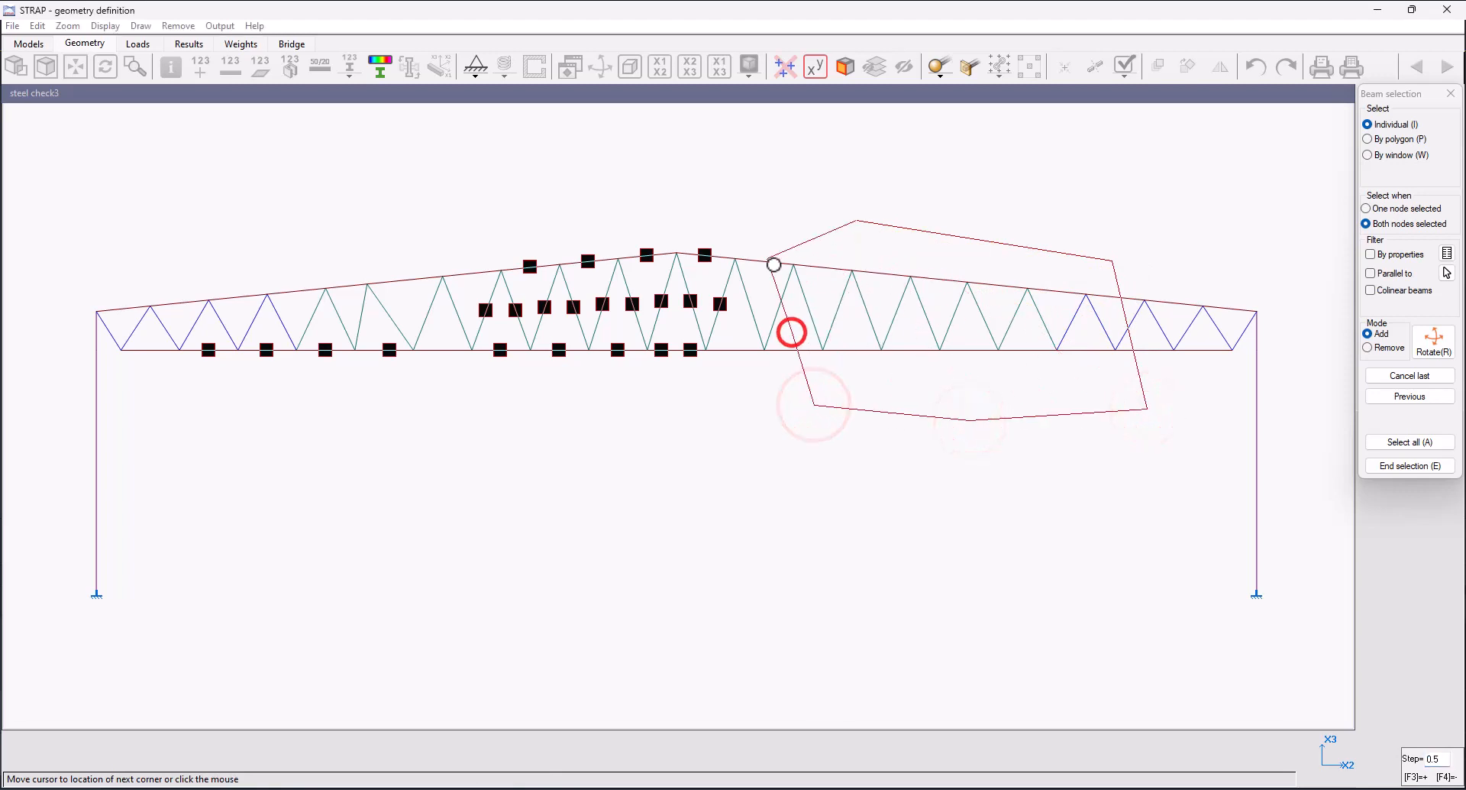
left_click(759, 243)
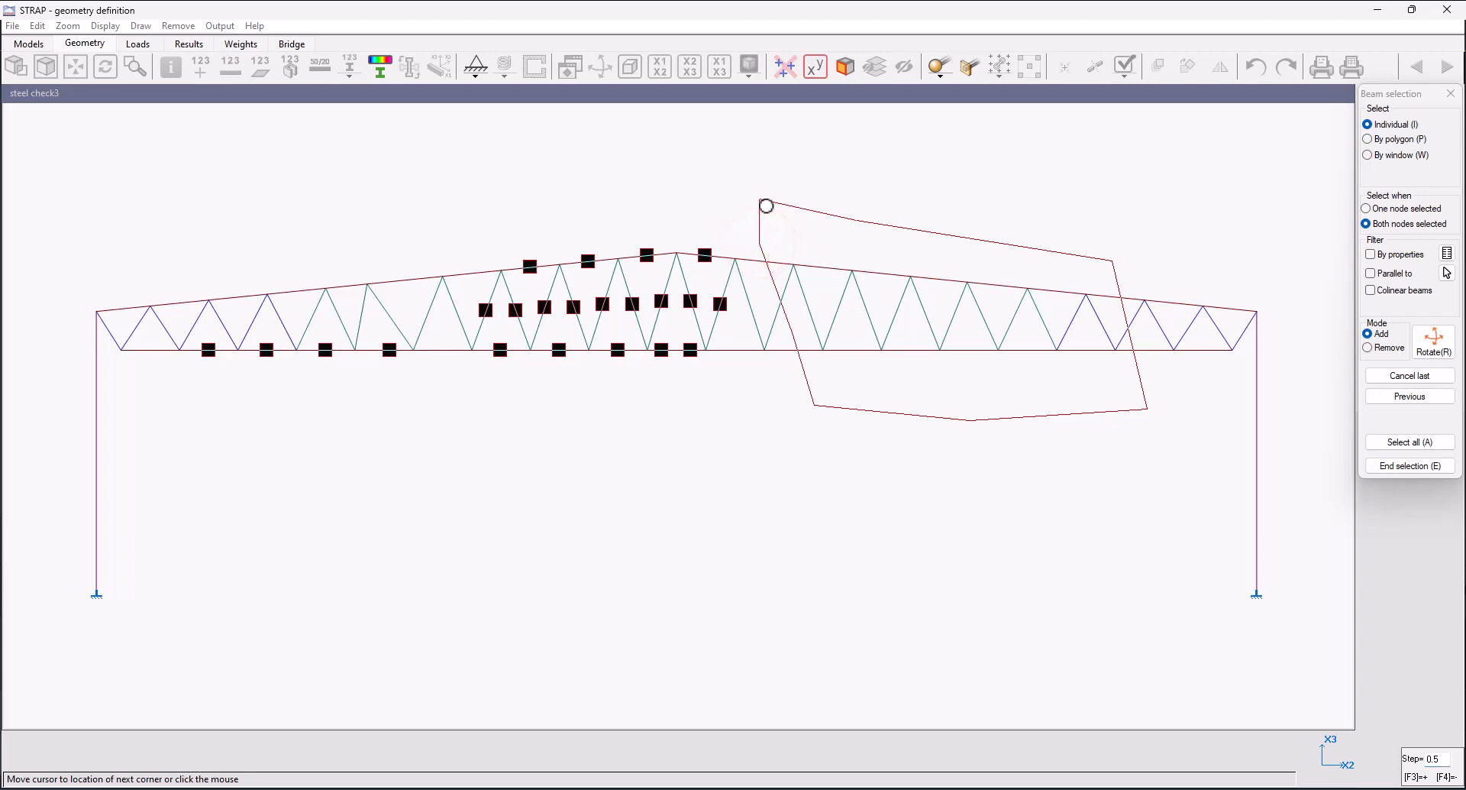
left_click(766, 205)
left_click(766, 206)
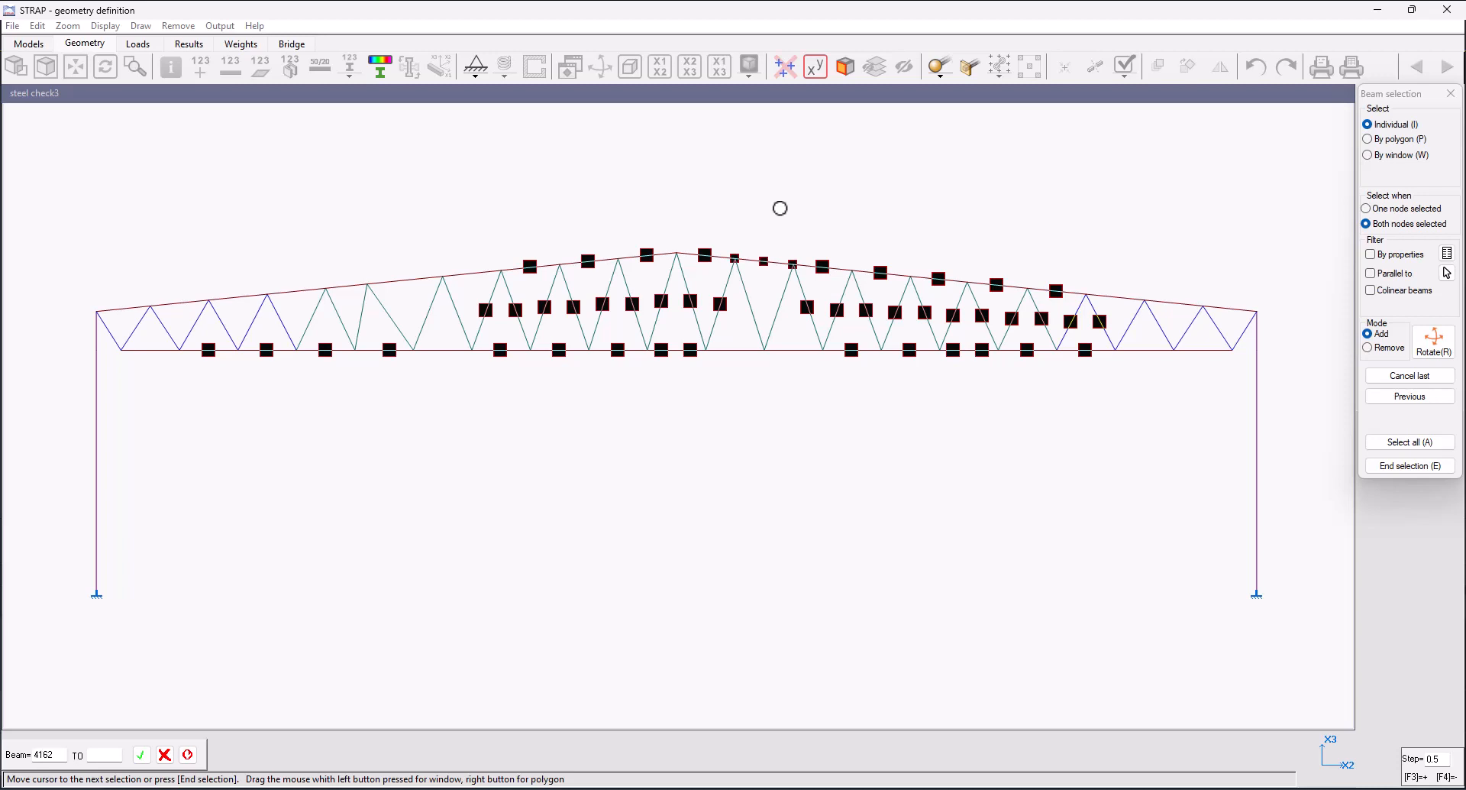
Add two top-chord beams near the left end to the selection and apply the moment releases to all selected beams.
right_click(803, 205)
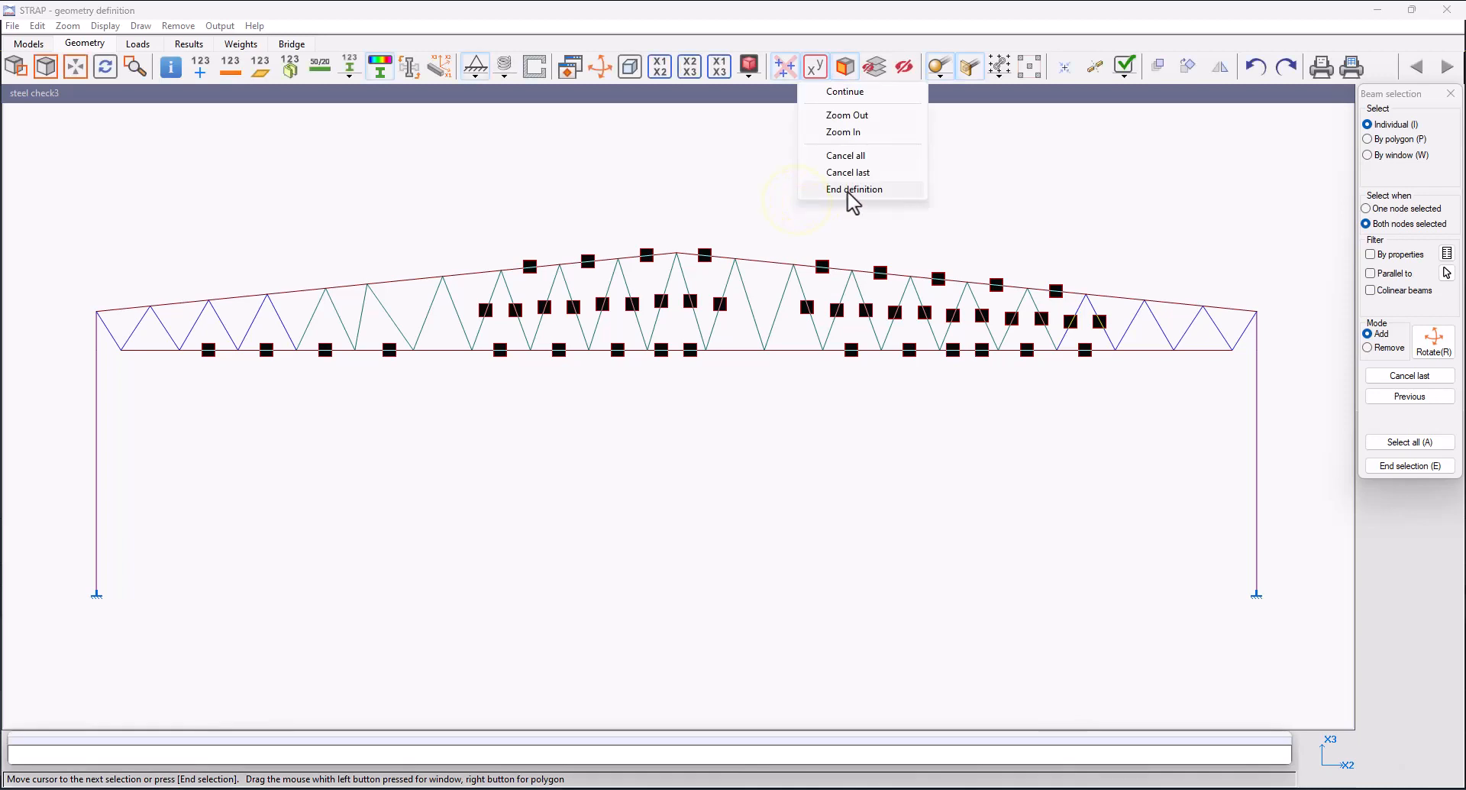
left_click(844, 92)
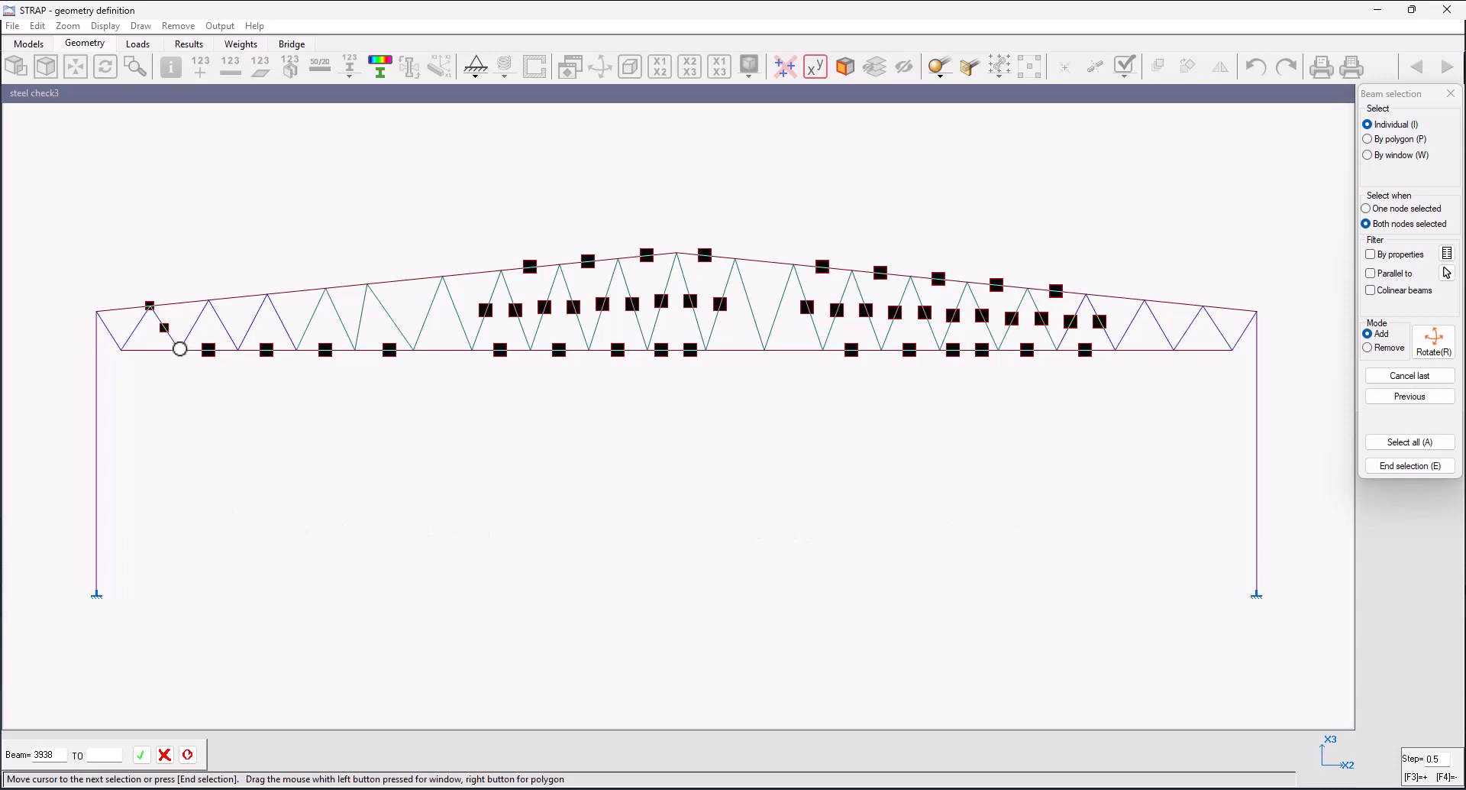
left_click(177, 302)
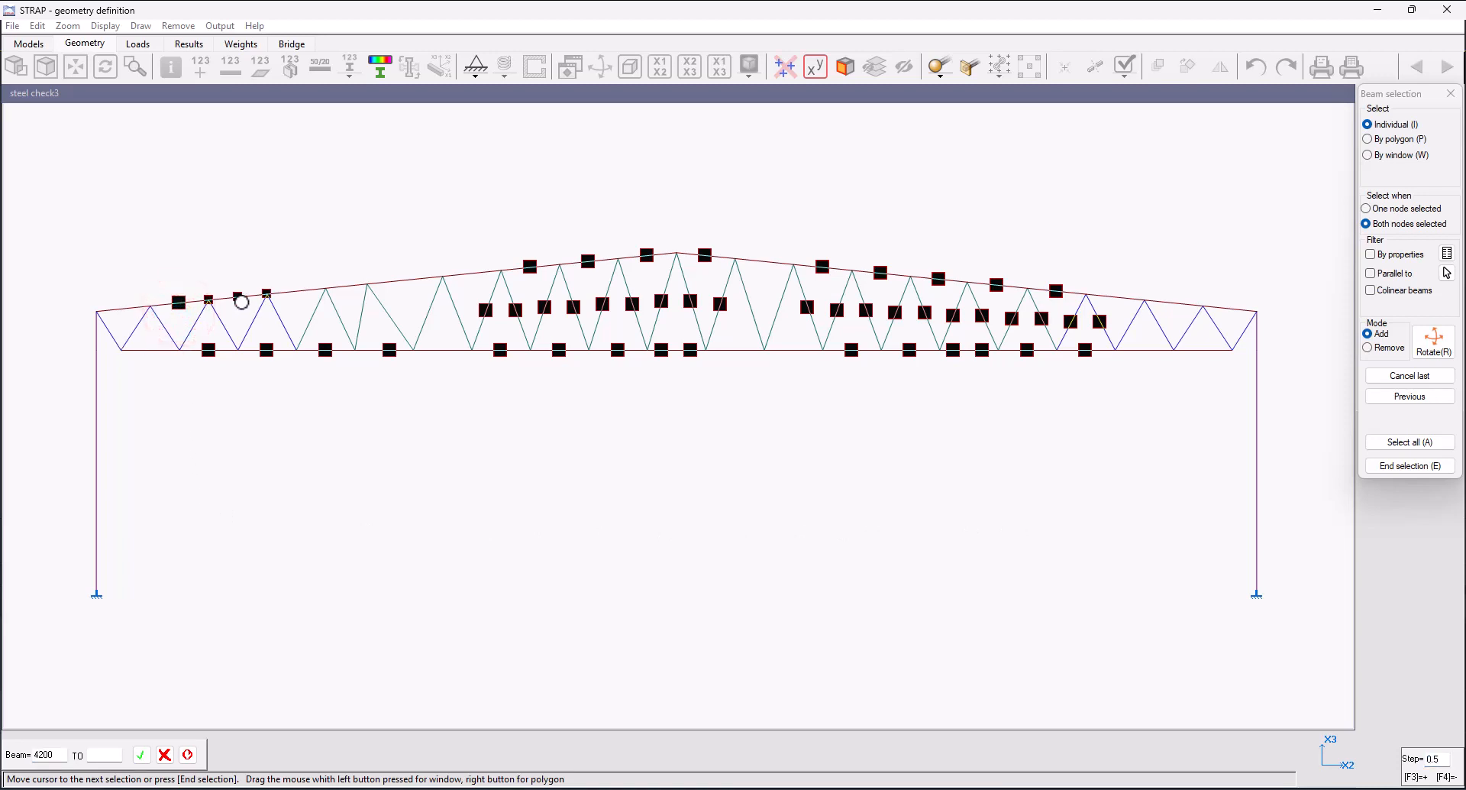
left_click(240, 300)
key("e")
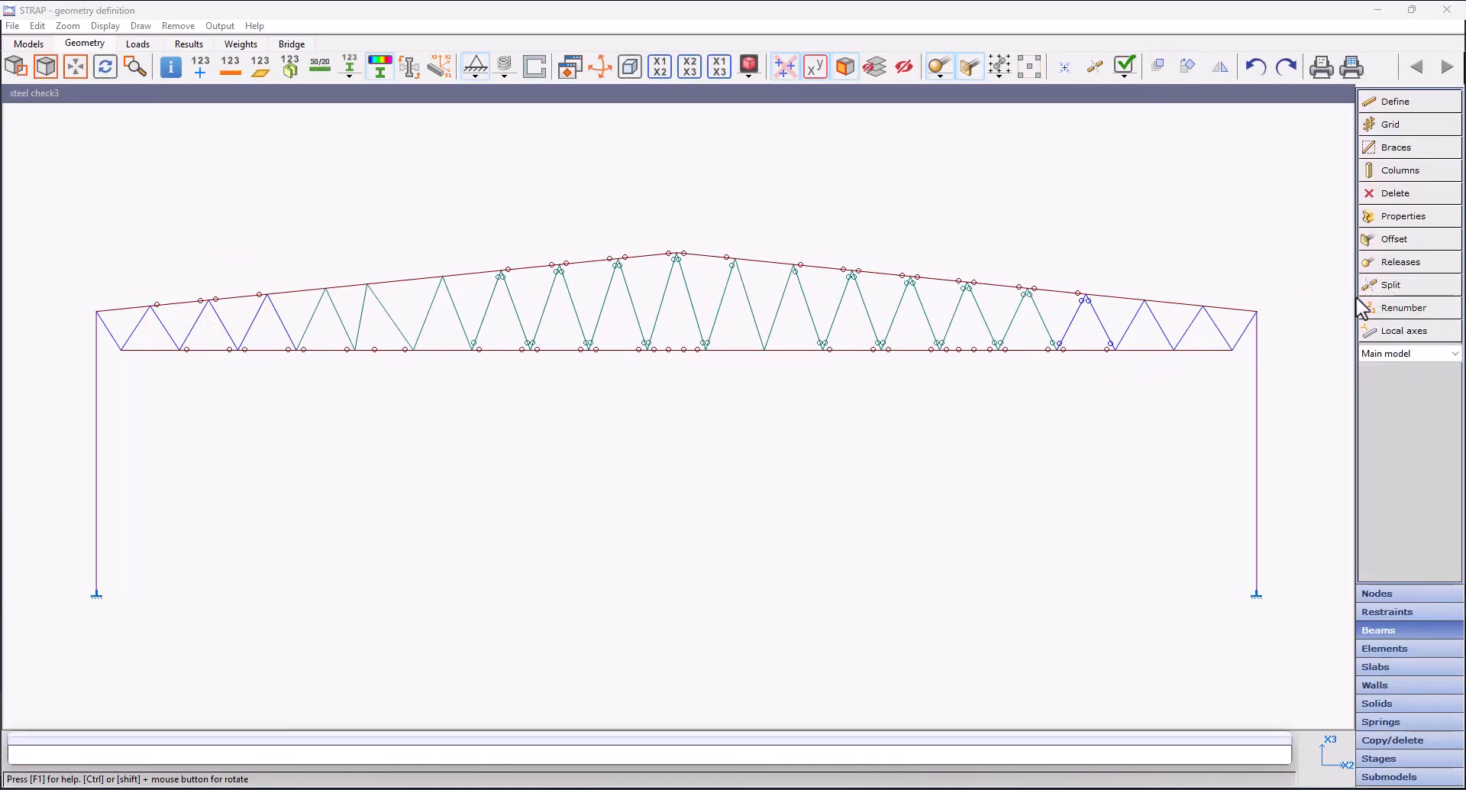
Apply M2 and M3 releases at both ends of the truss members in the left half, selecting them with a window.
left_click(1402, 262)
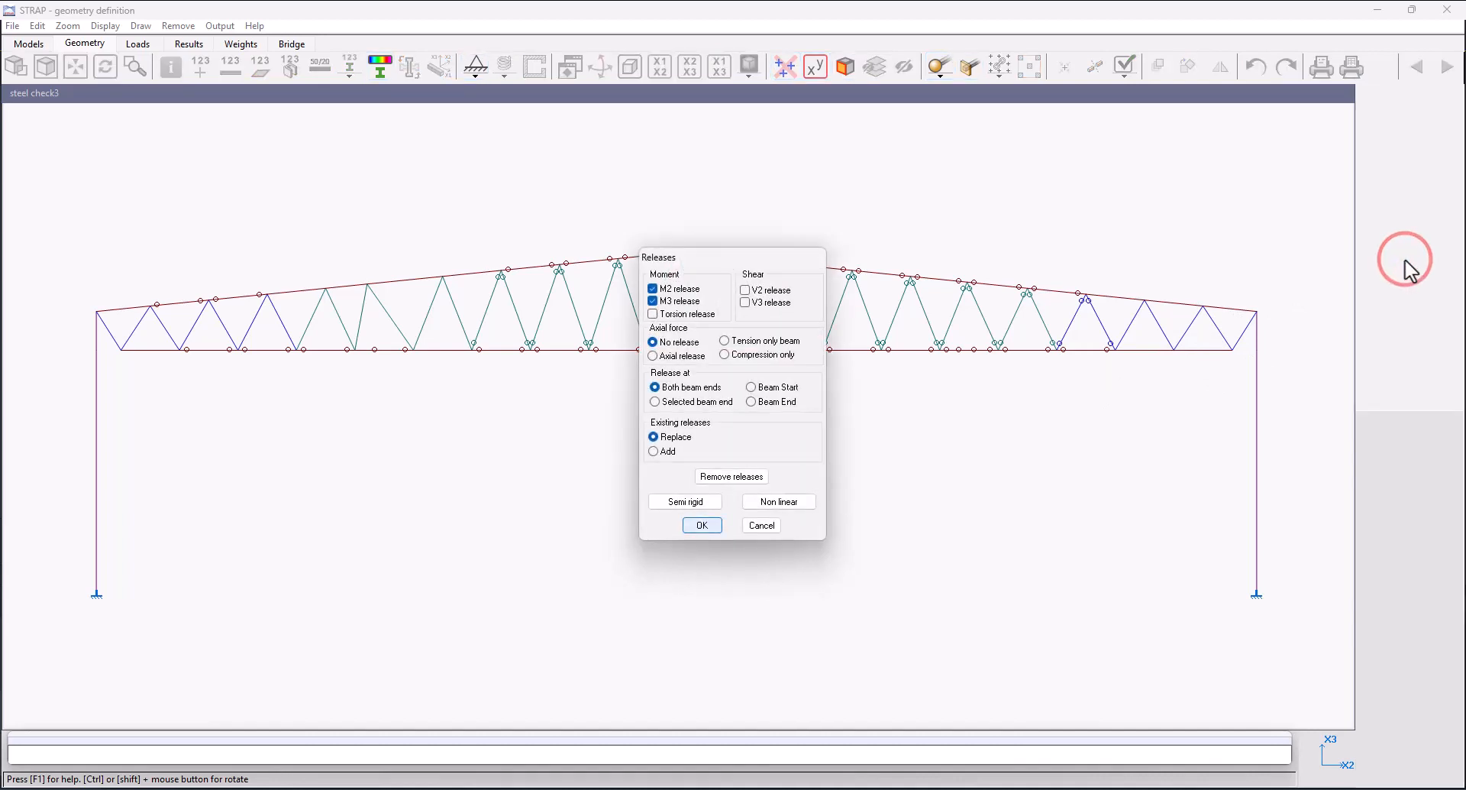
key("Return")
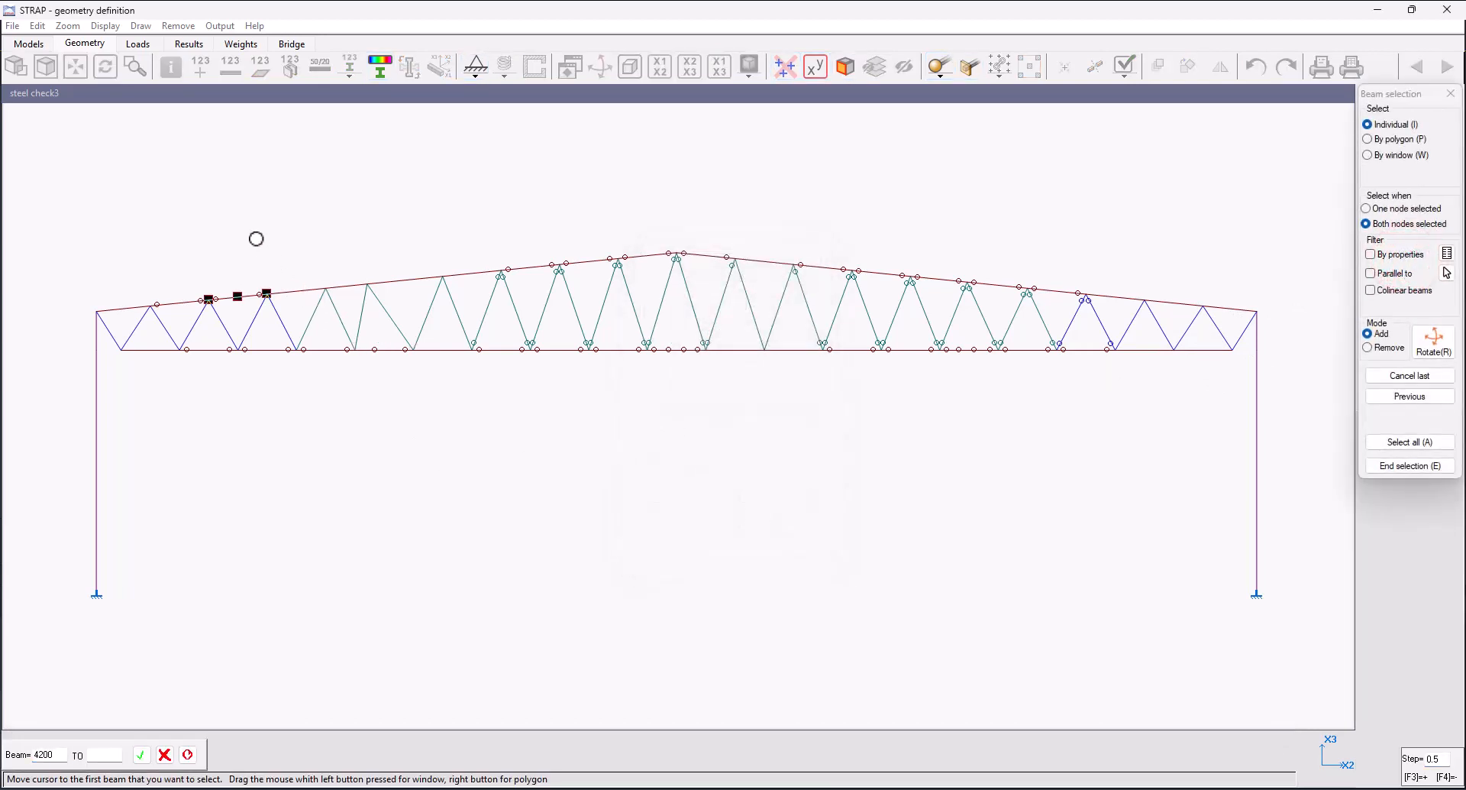
left_click_drag(230, 192, 577, 390)
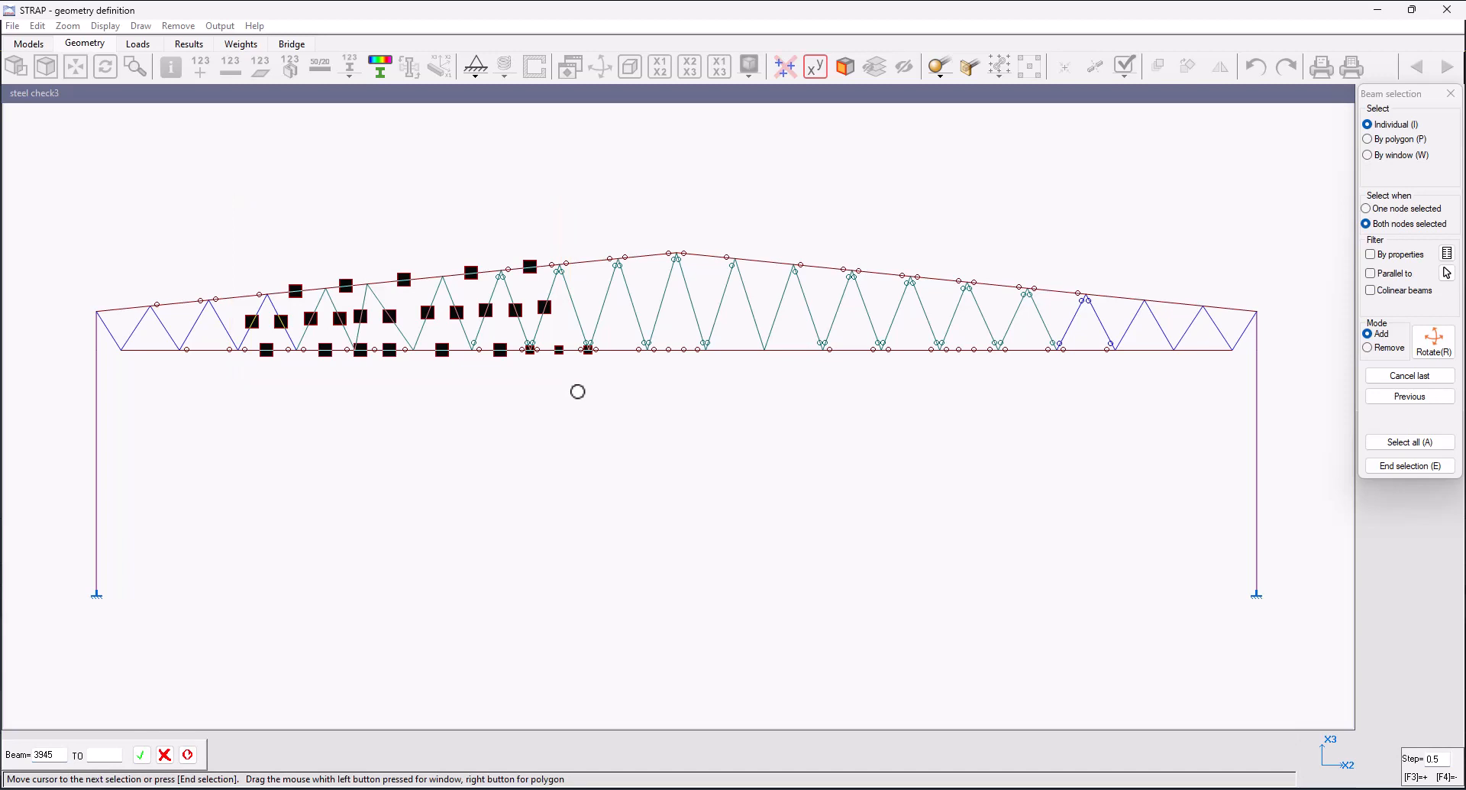
right_click(576, 390)
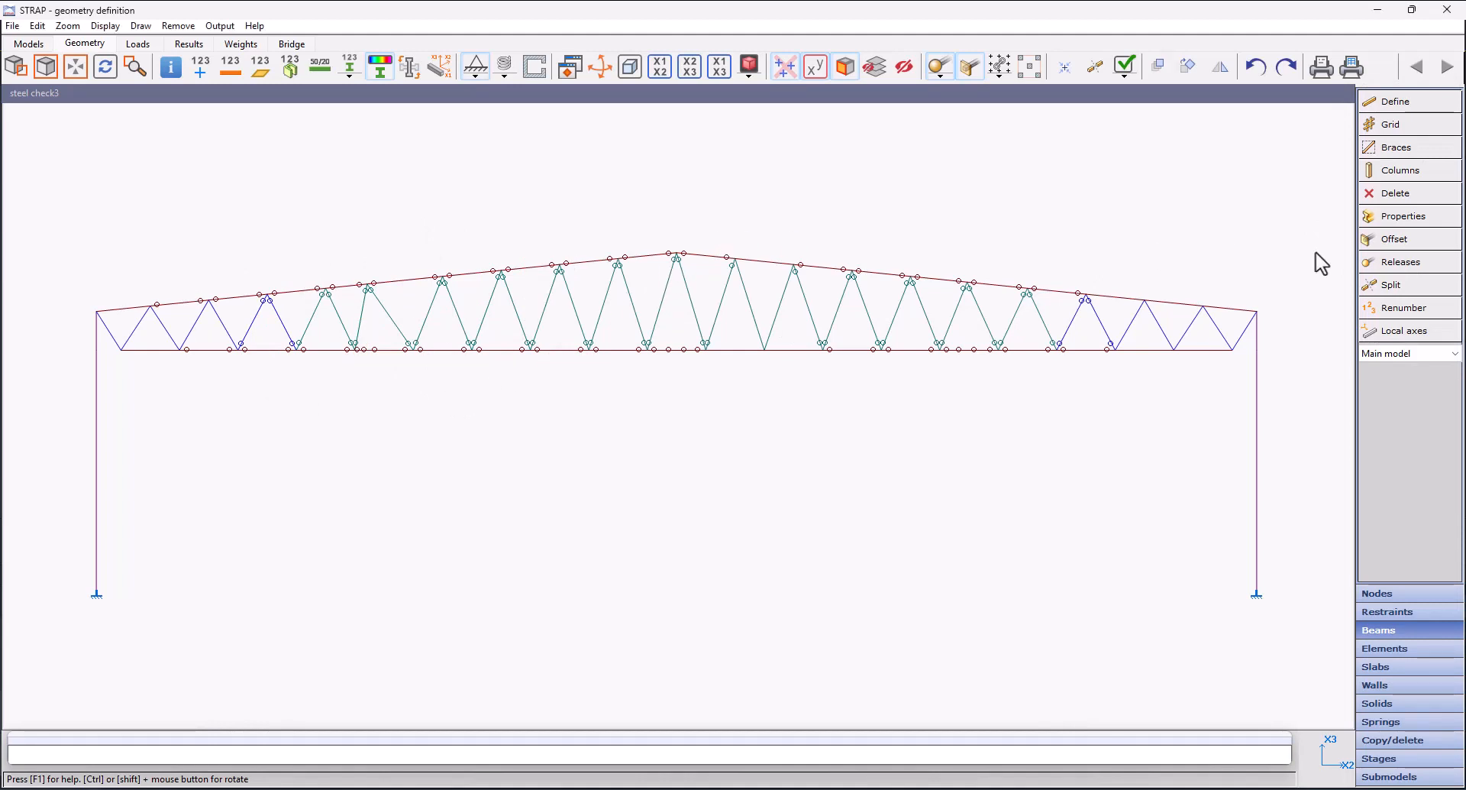
Try selecting the central truss members around the ridge with a polygon for M2 and M3 releases at both beam ends.
left_click(1388, 262)
left_click(701, 525)
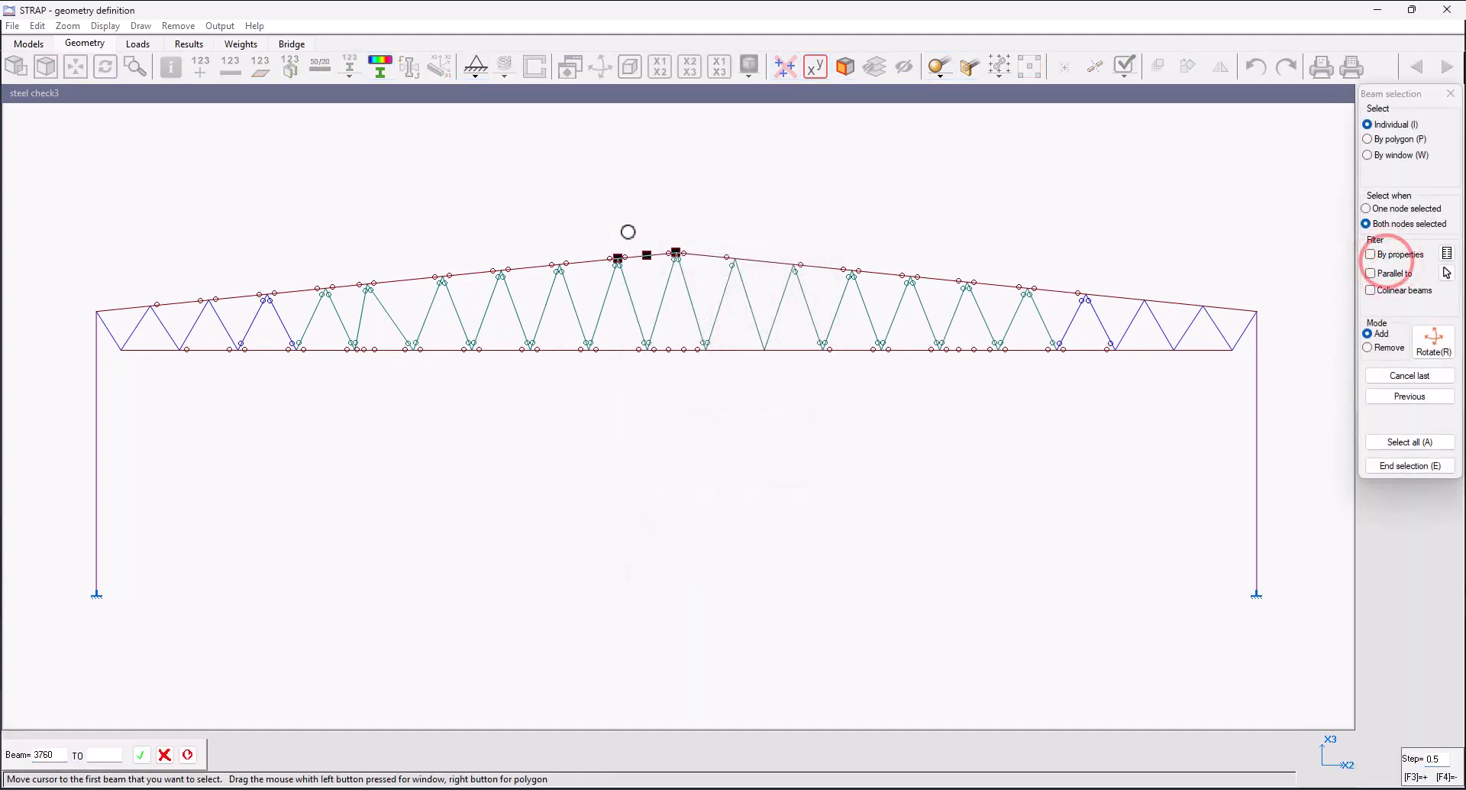
left_click(648, 215)
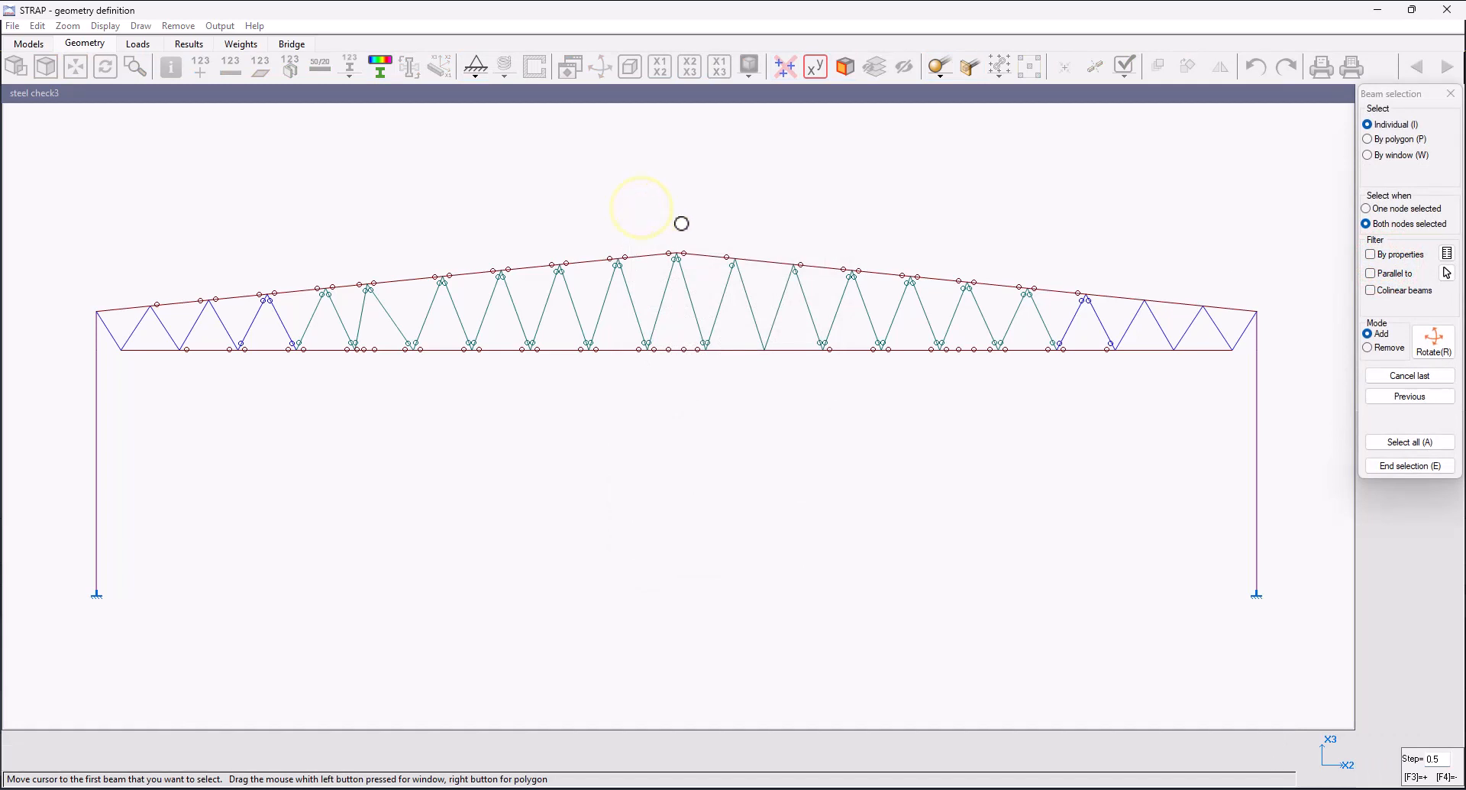
right_click_drag(860, 244, 944, 256)
left_click(985, 410)
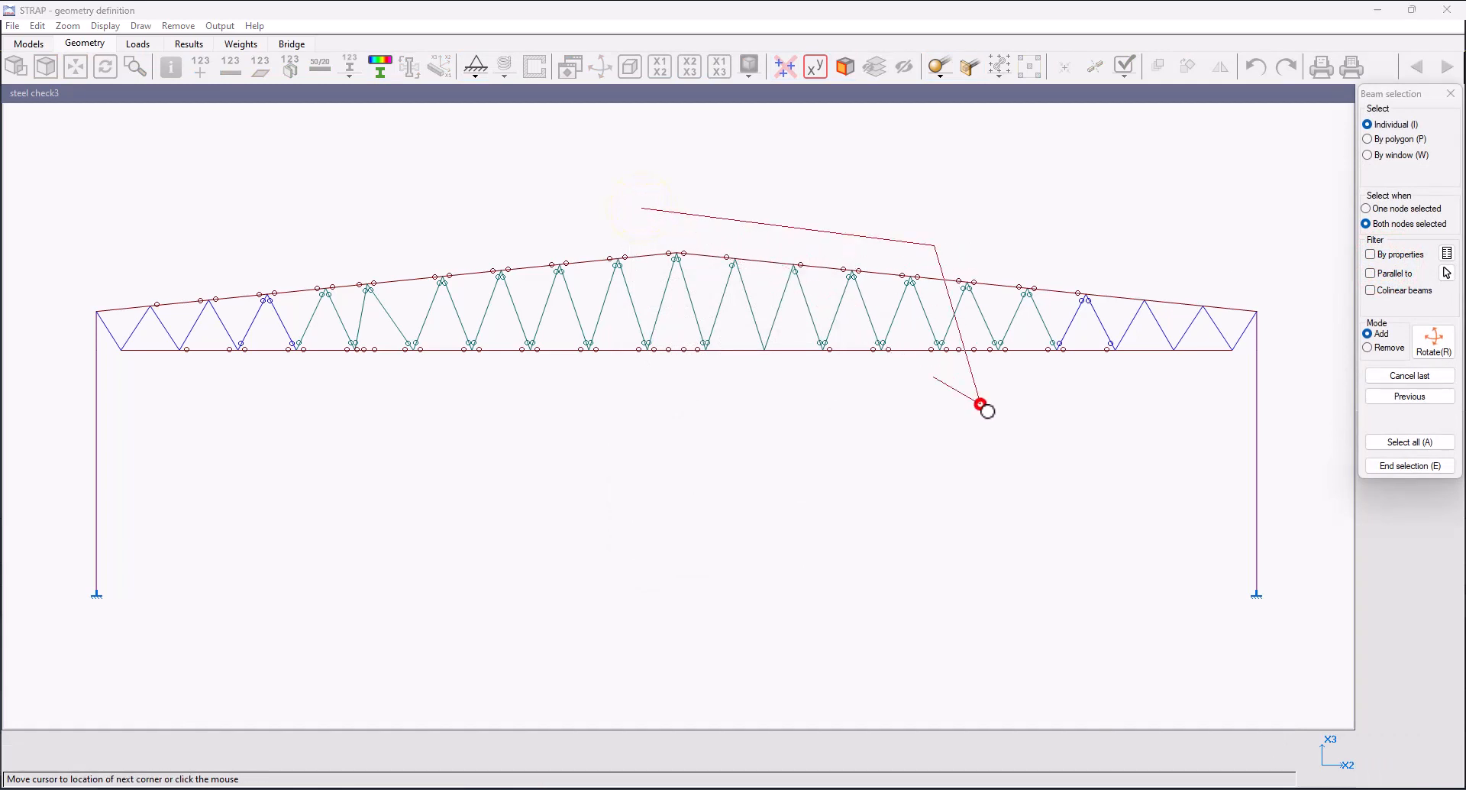
left_click(658, 423)
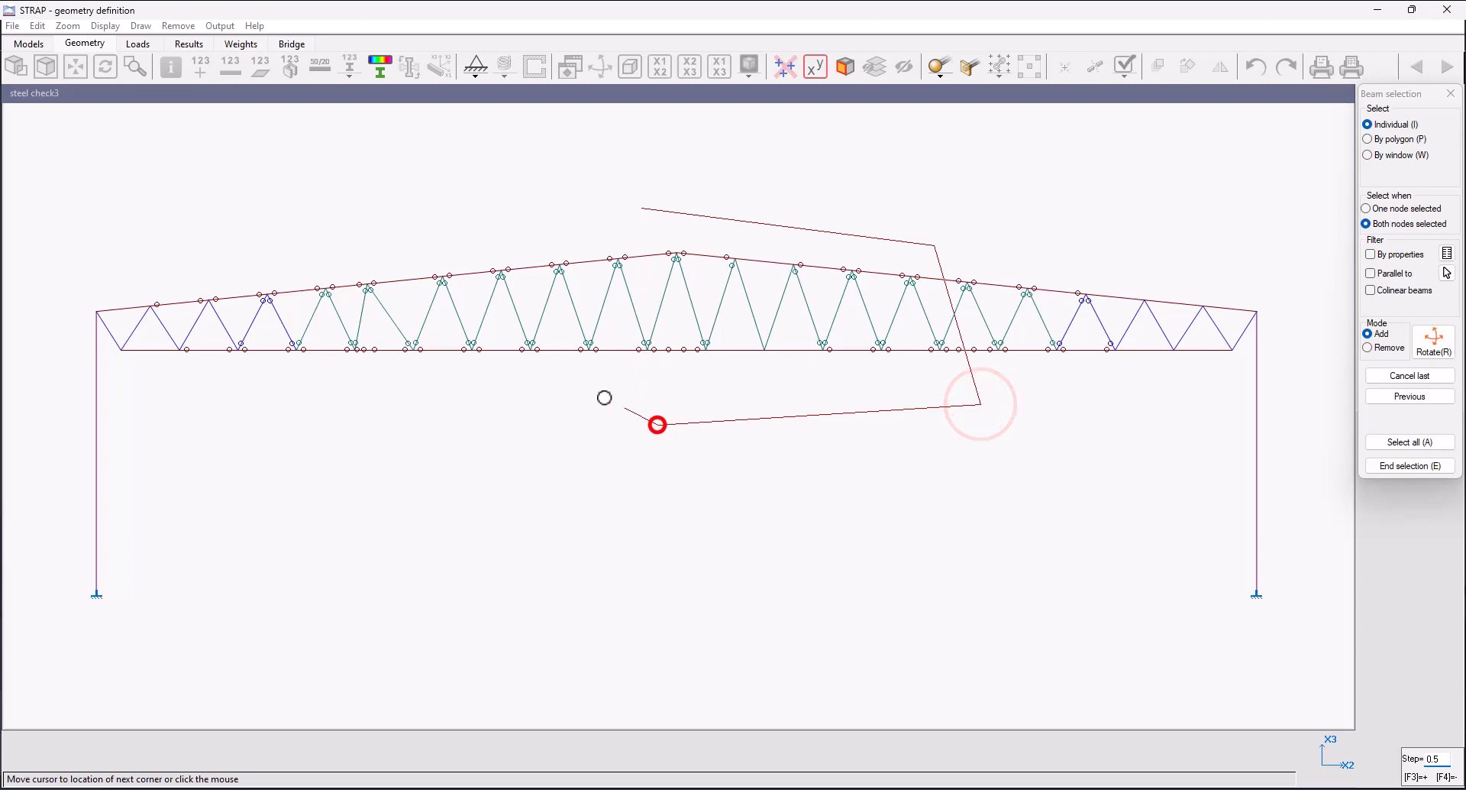
left_click(503, 329)
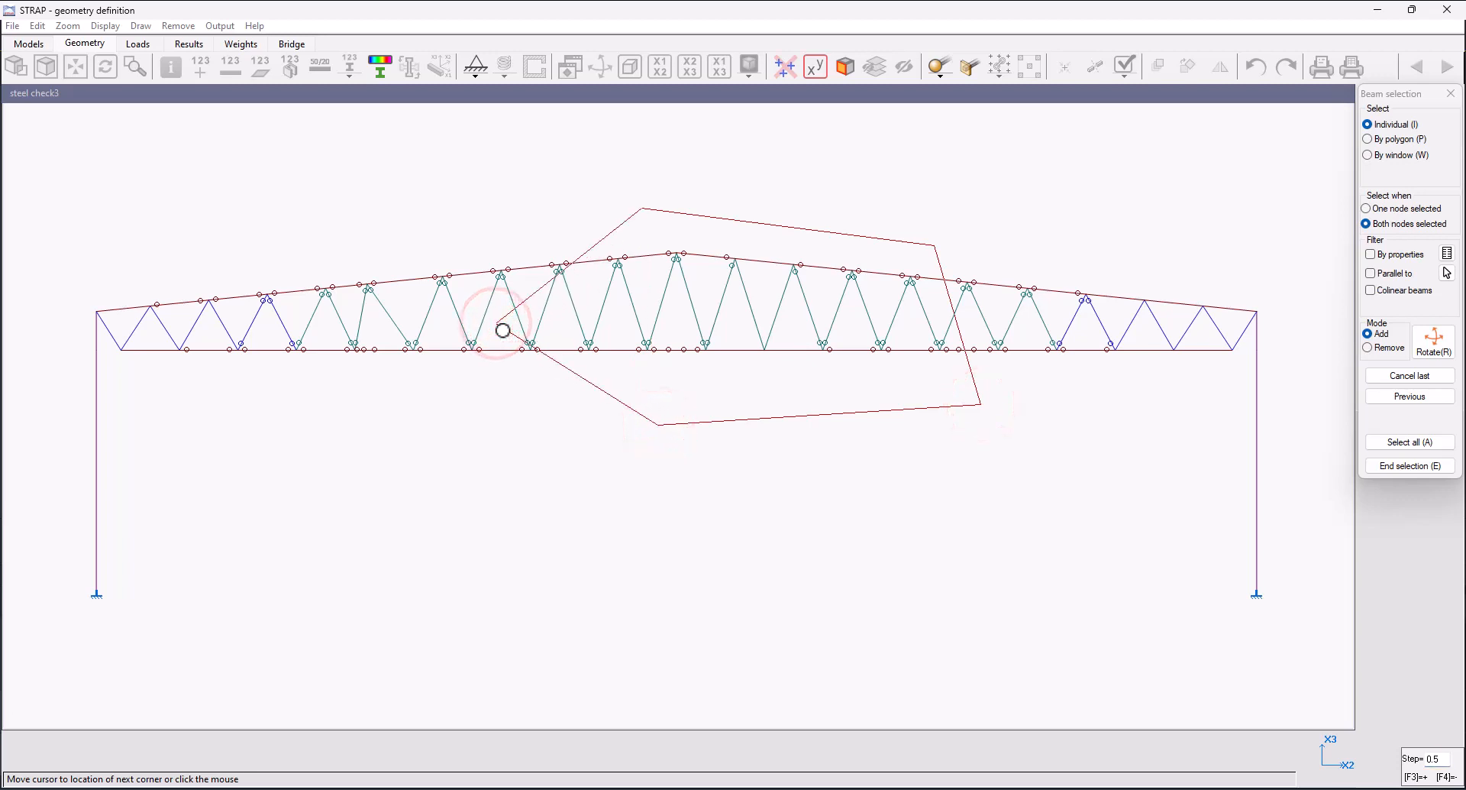
left_click(503, 330)
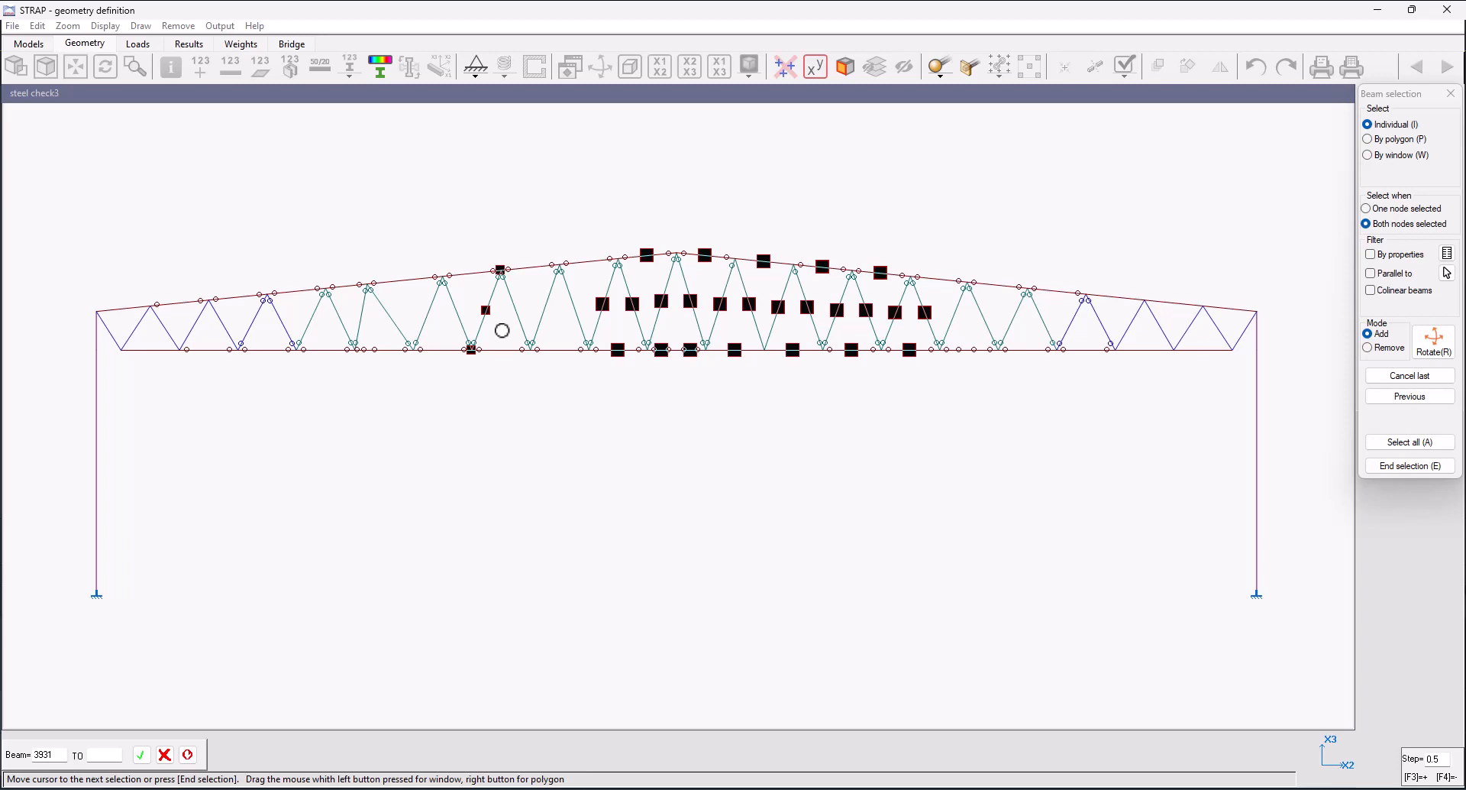
key("Escape")
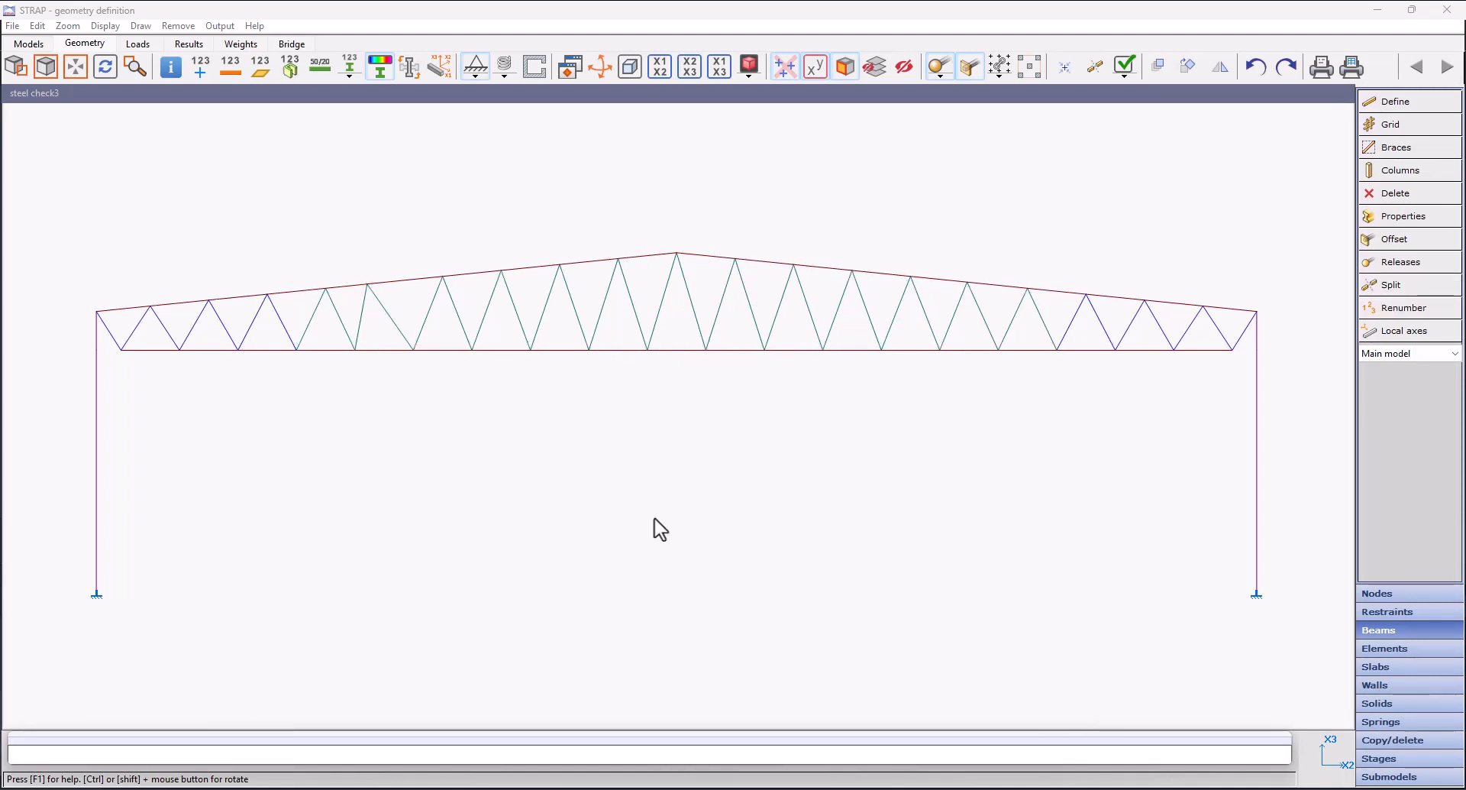
Apply M2 and M3 releases at both ends of the central truss members, using By window selection with a rectangle around the ridge.
left_click(1375, 261)
key("Return")
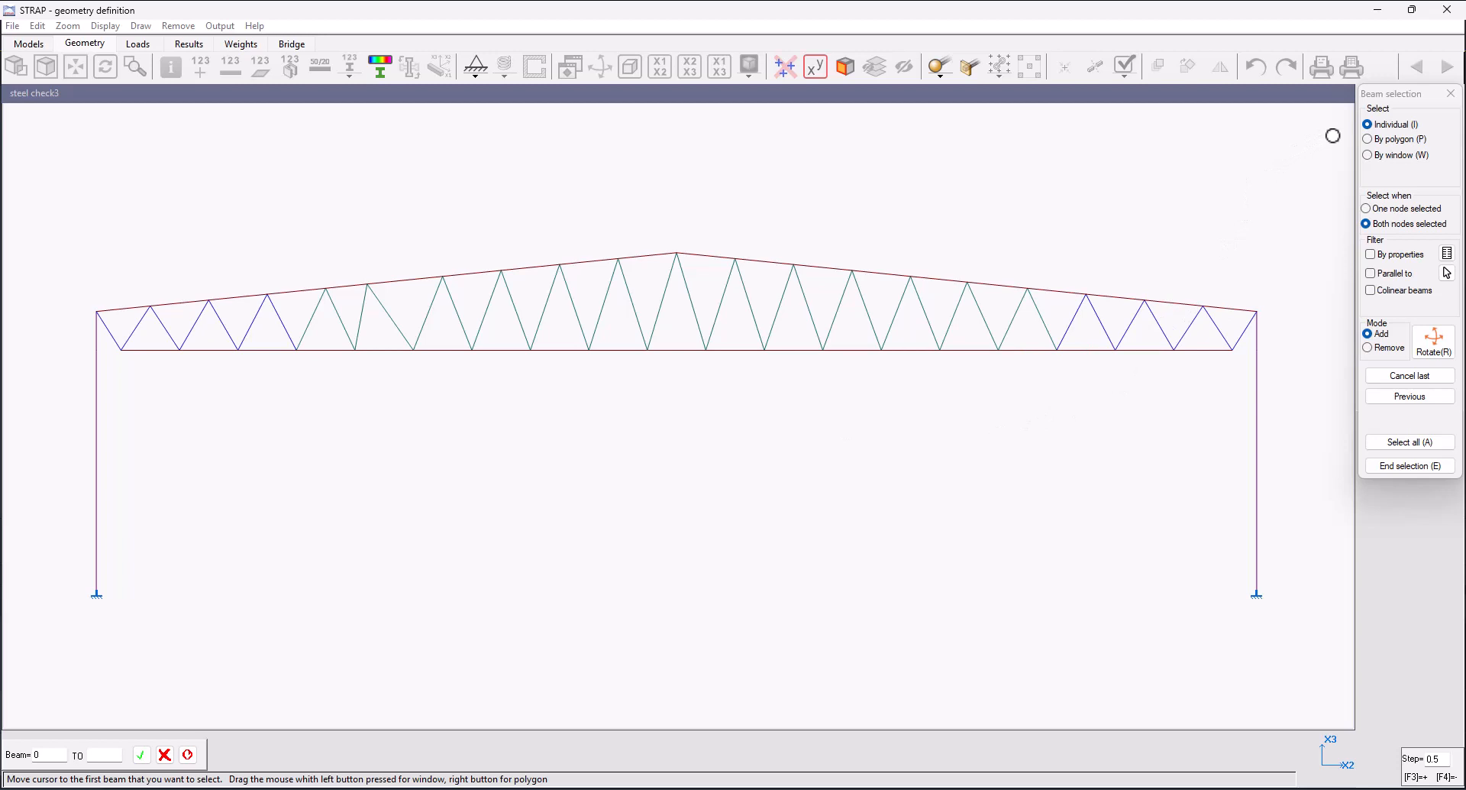
left_click(1389, 157)
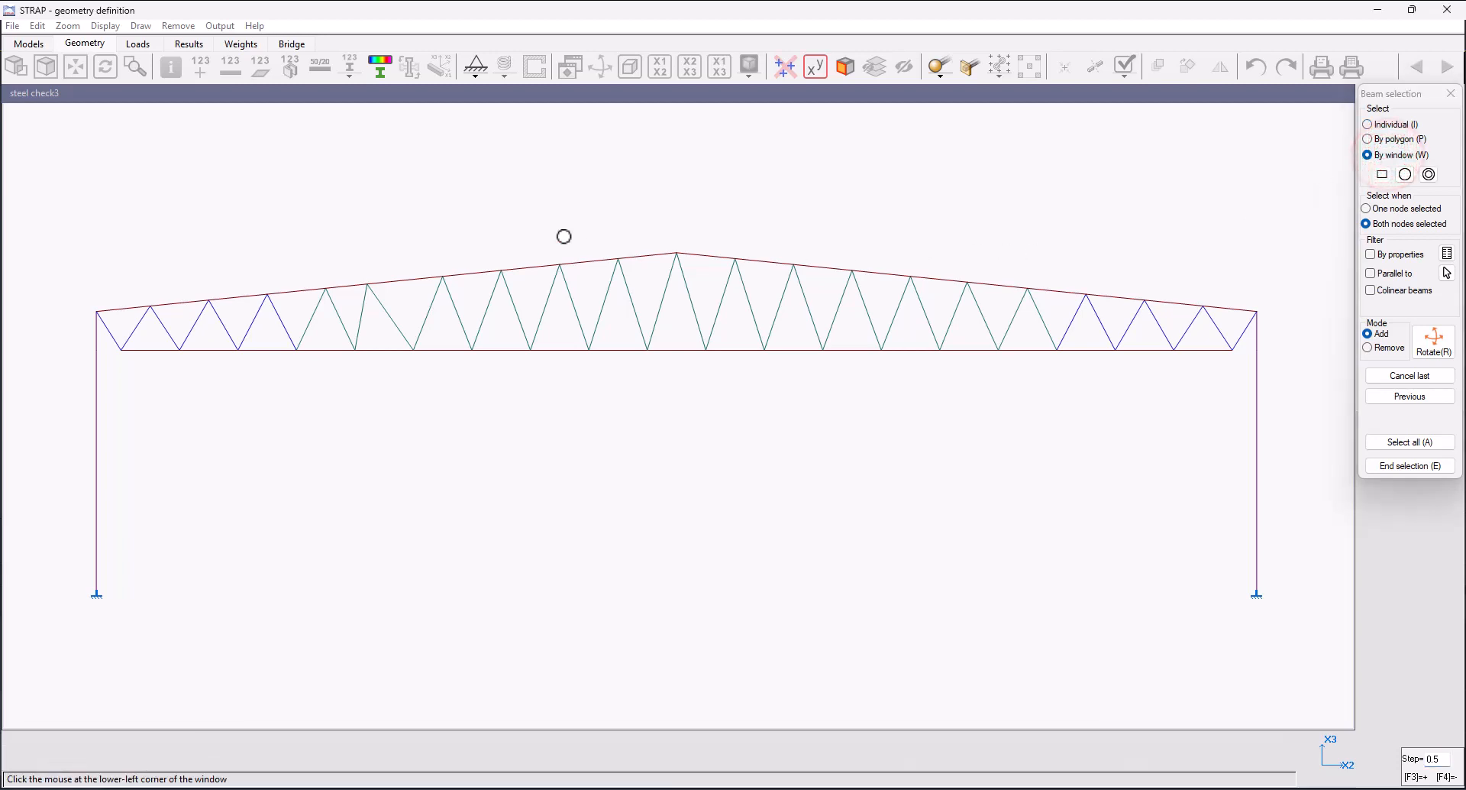
left_click(461, 211)
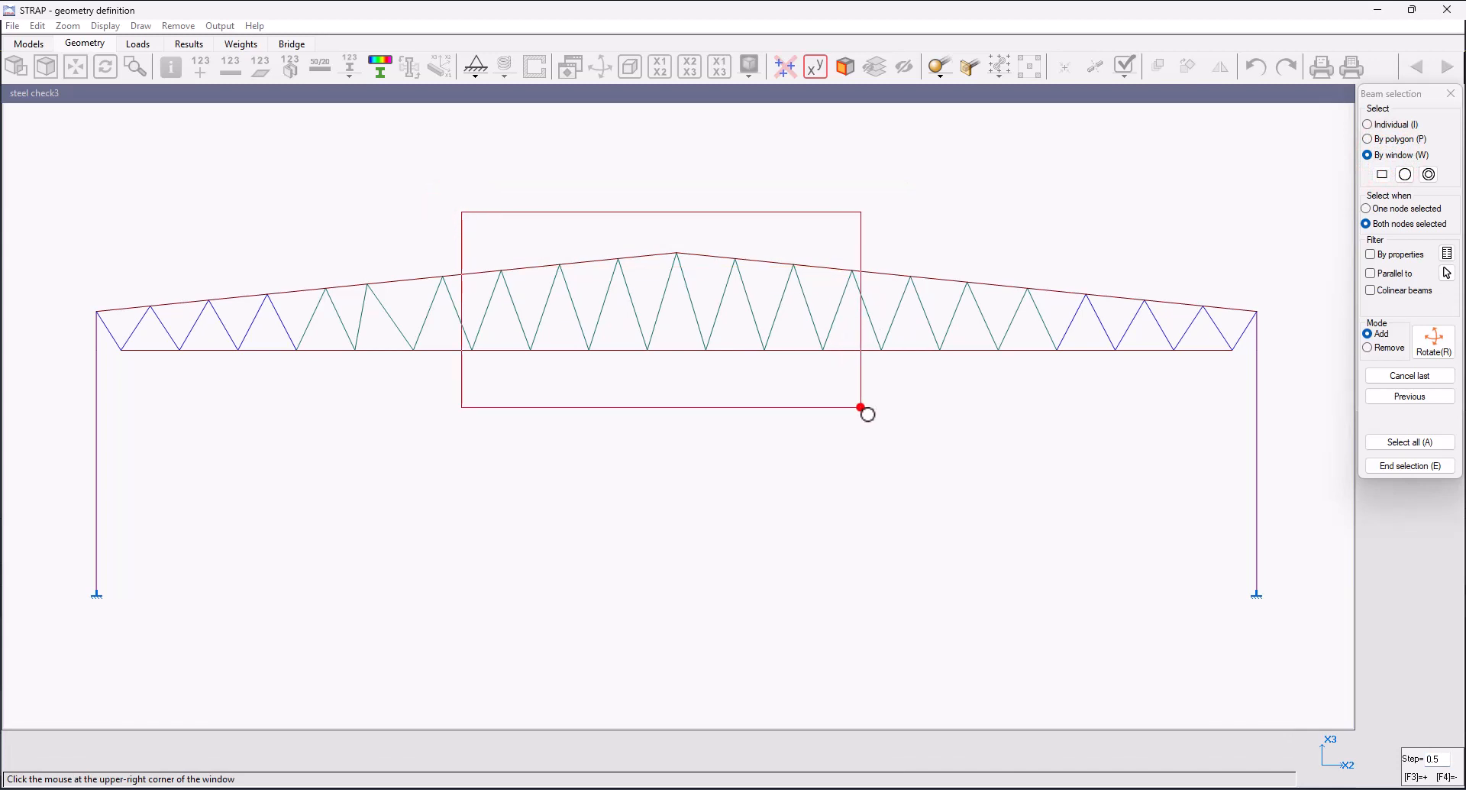
left_click(862, 408)
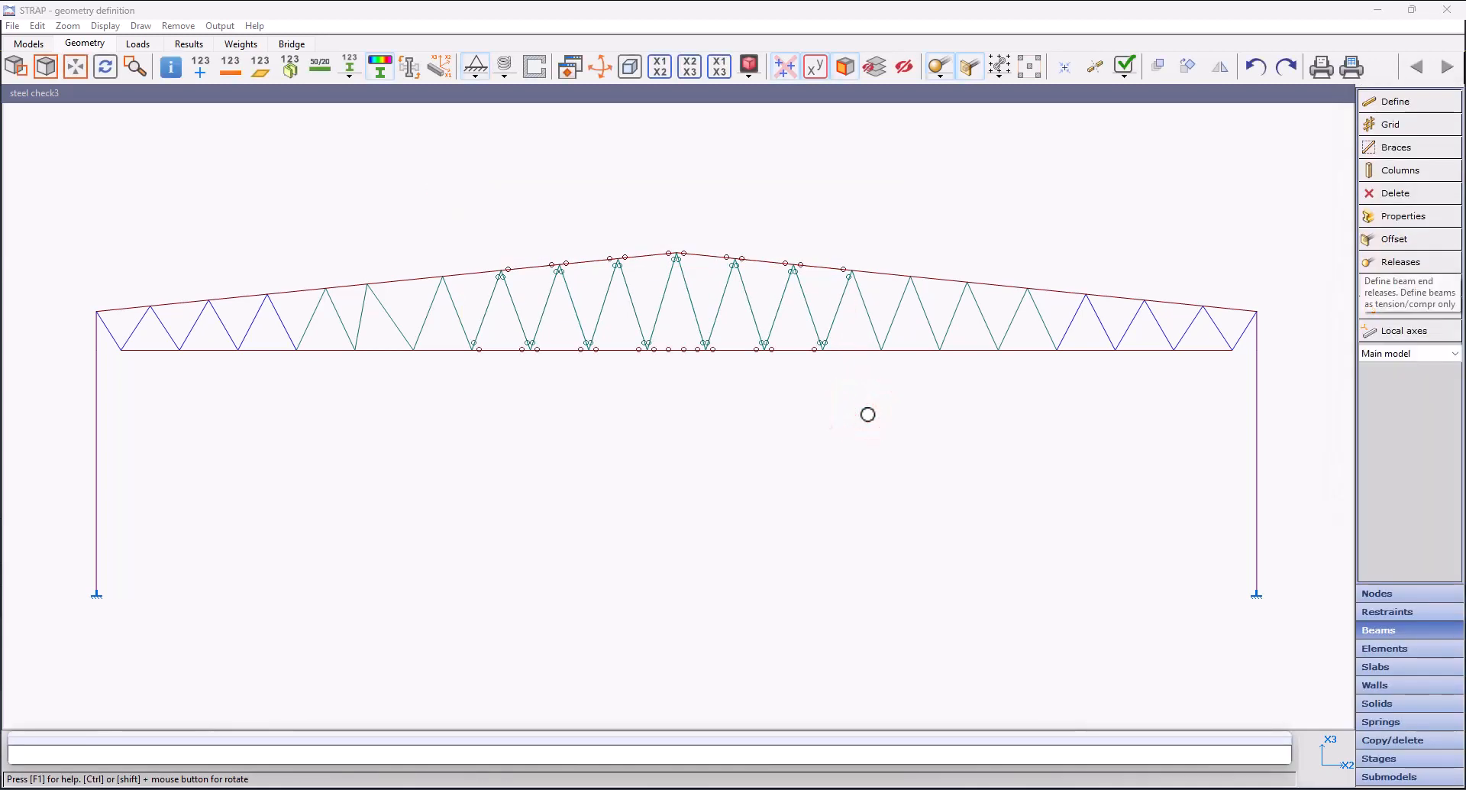
Apply M2 and M3 releases at both ends of the truss members enclosed by a polygon spanning the ridge and the adjacent right-hand panels.
left_click(1417, 273)
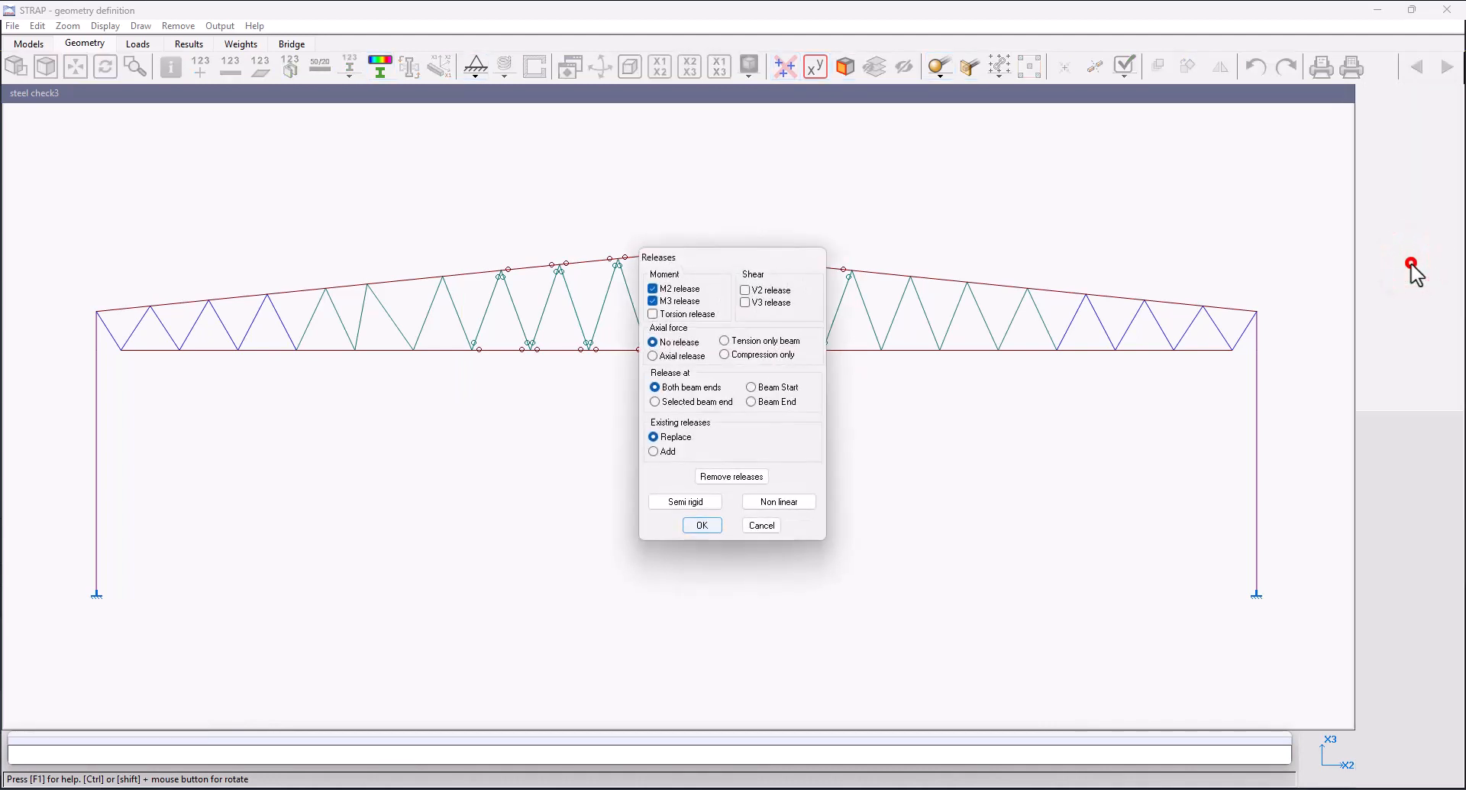
key("Return")
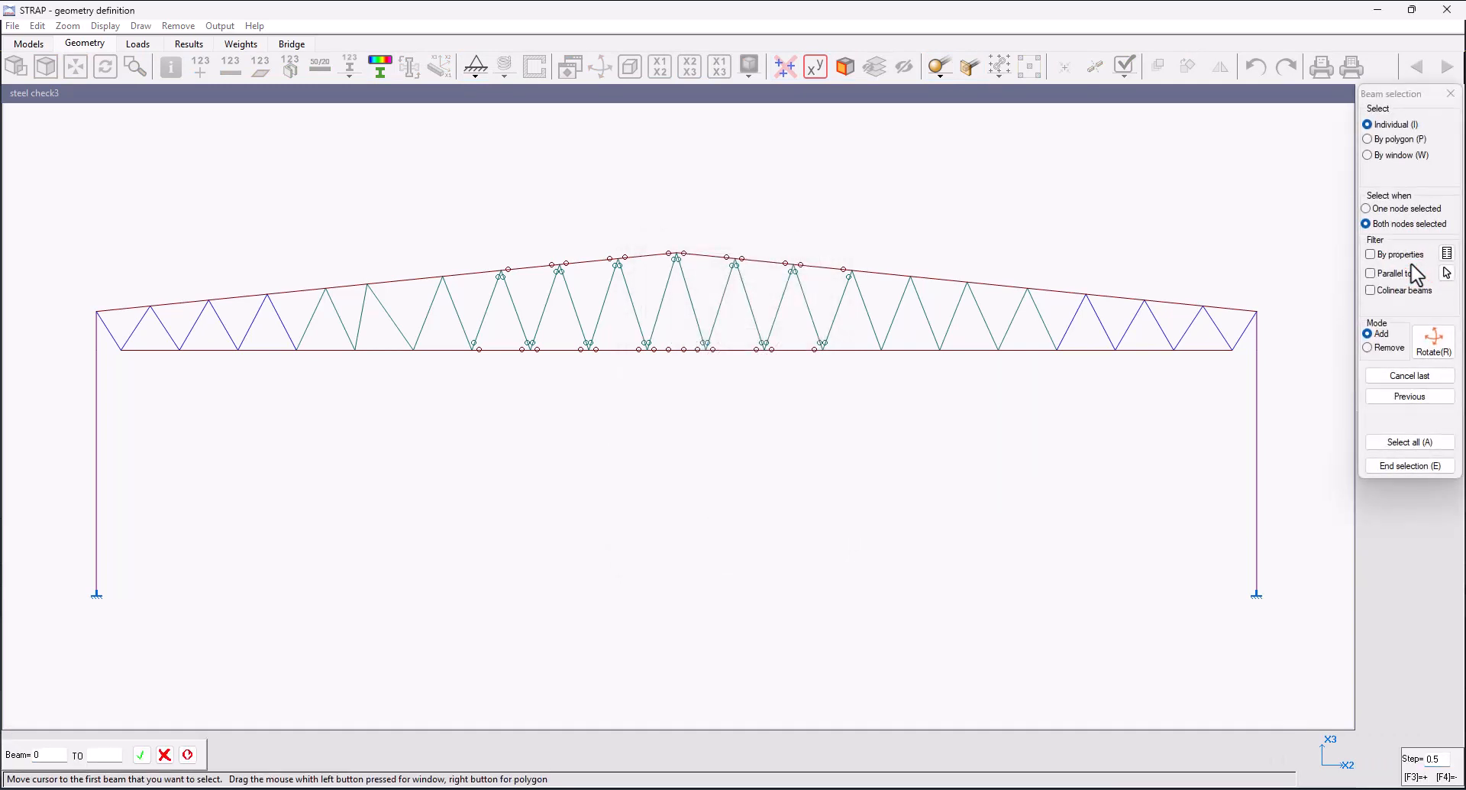
left_click(1393, 140)
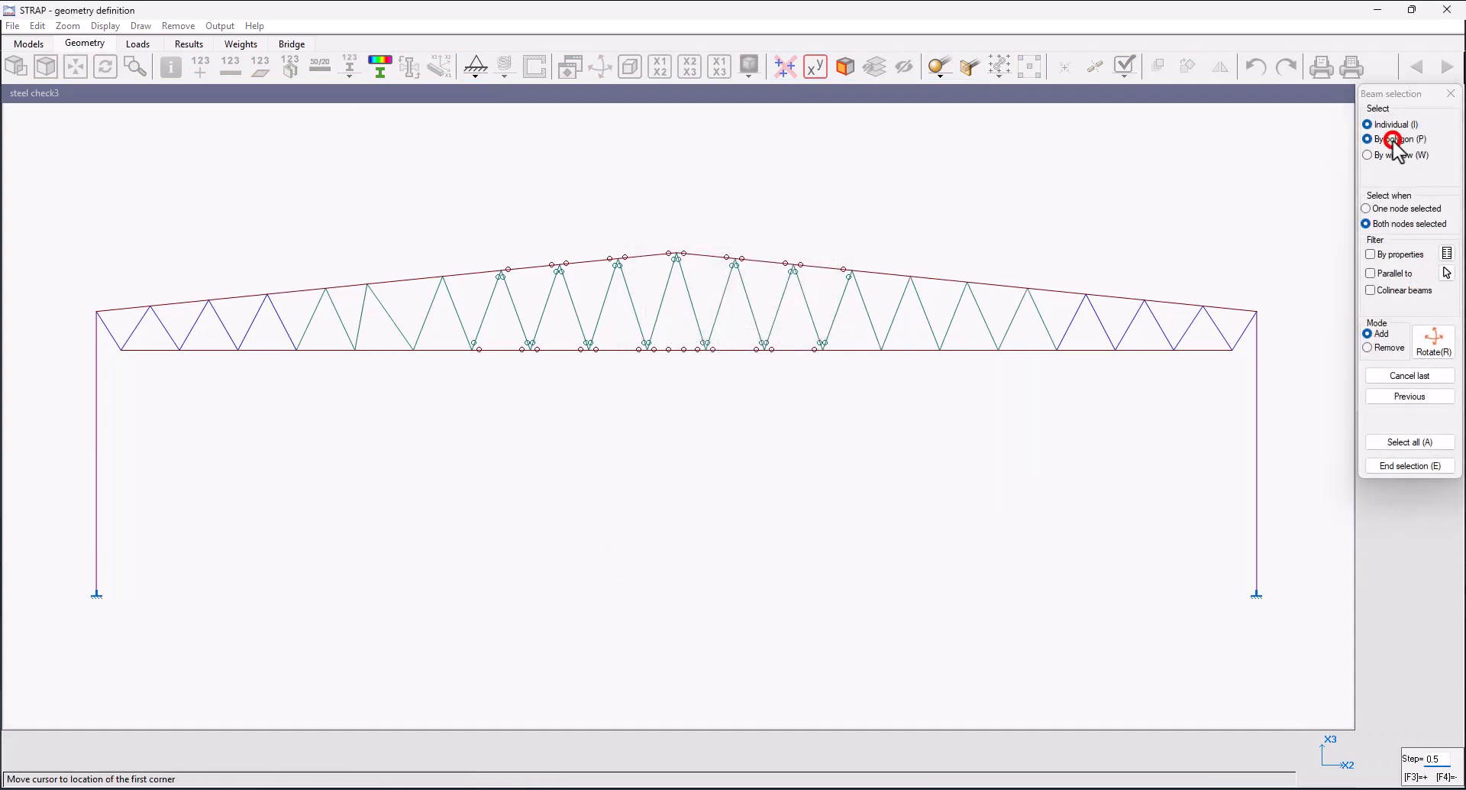
left_click(586, 196)
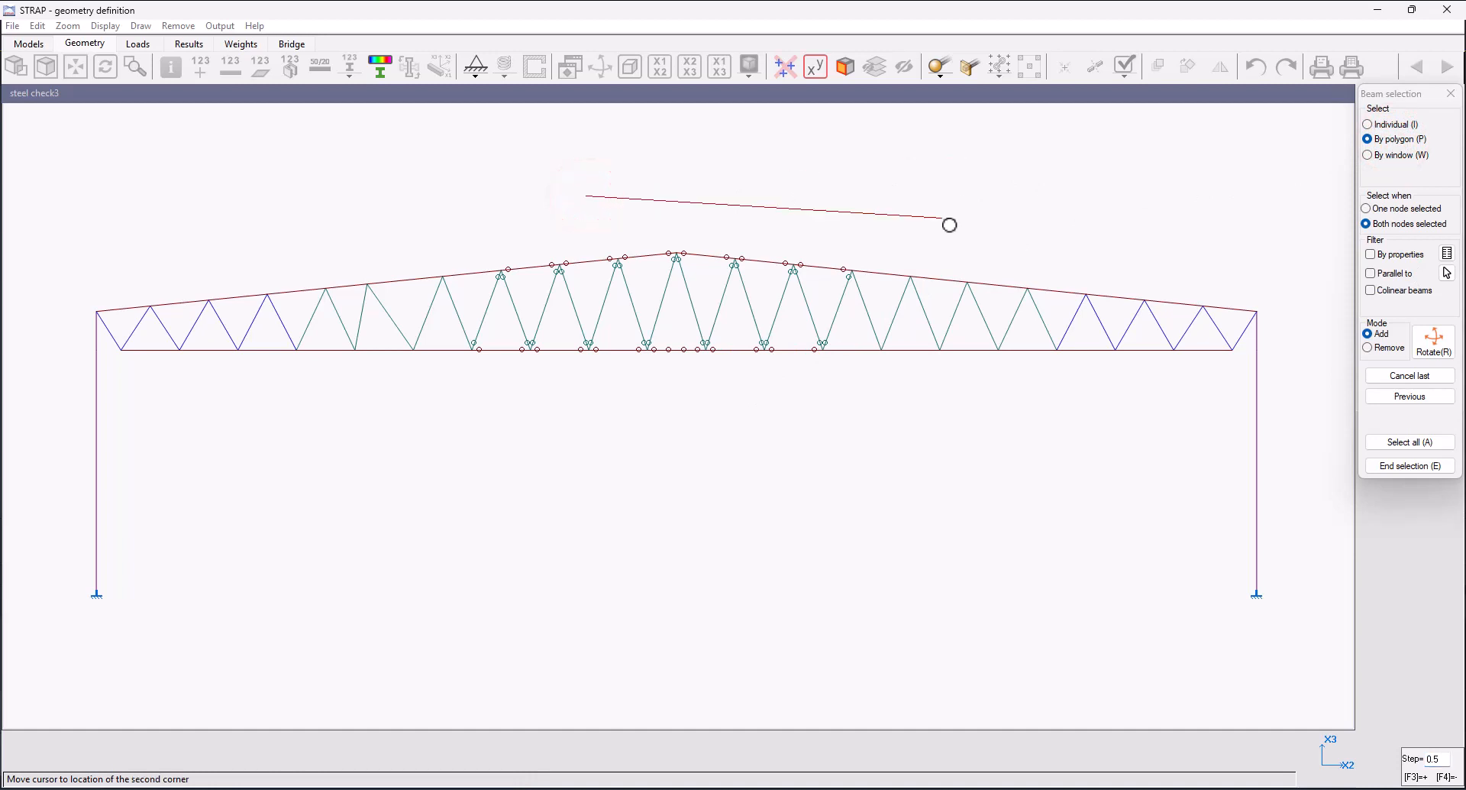
left_click(944, 218)
left_click(955, 422)
left_click(804, 433)
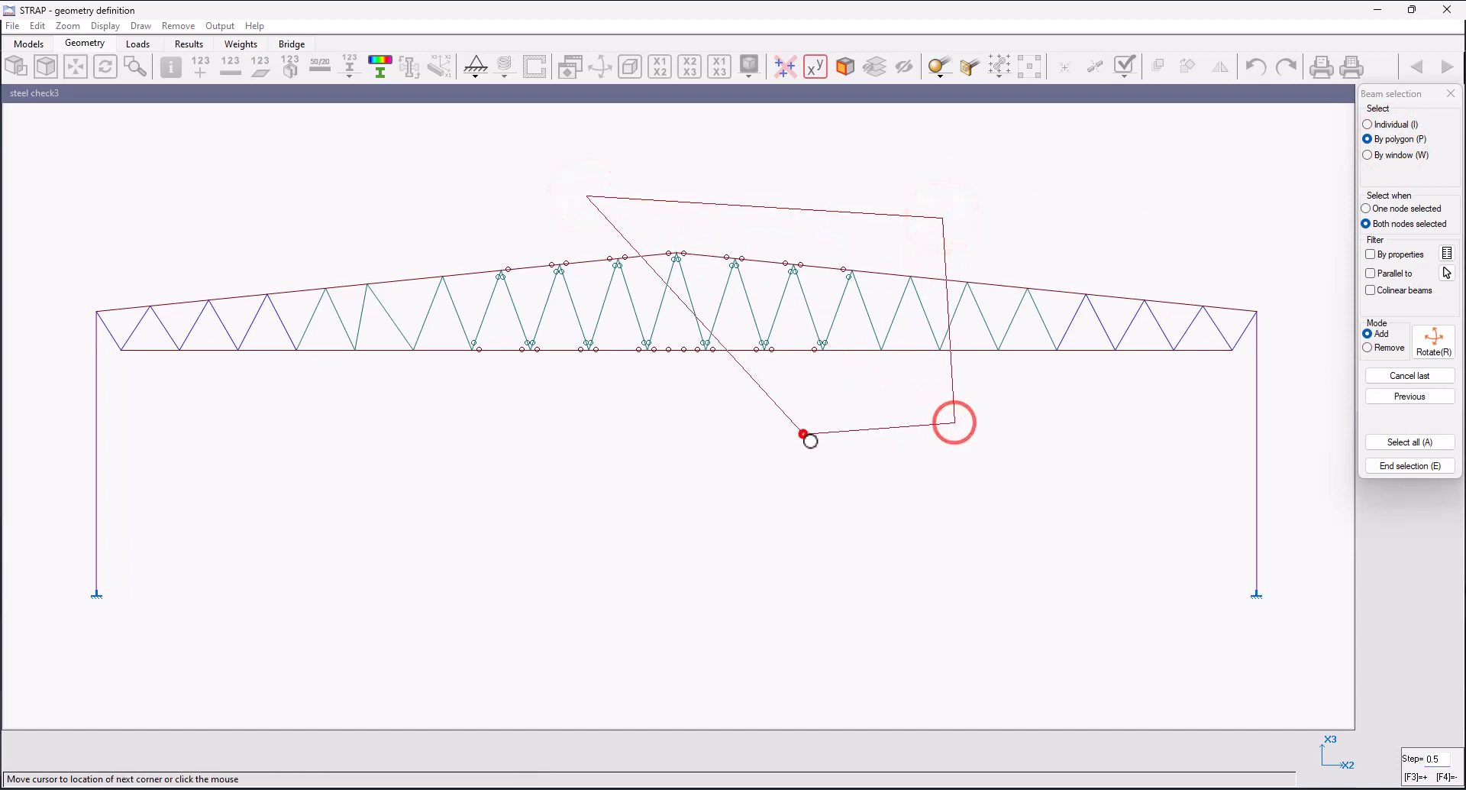
left_click(501, 430)
left_click(422, 399)
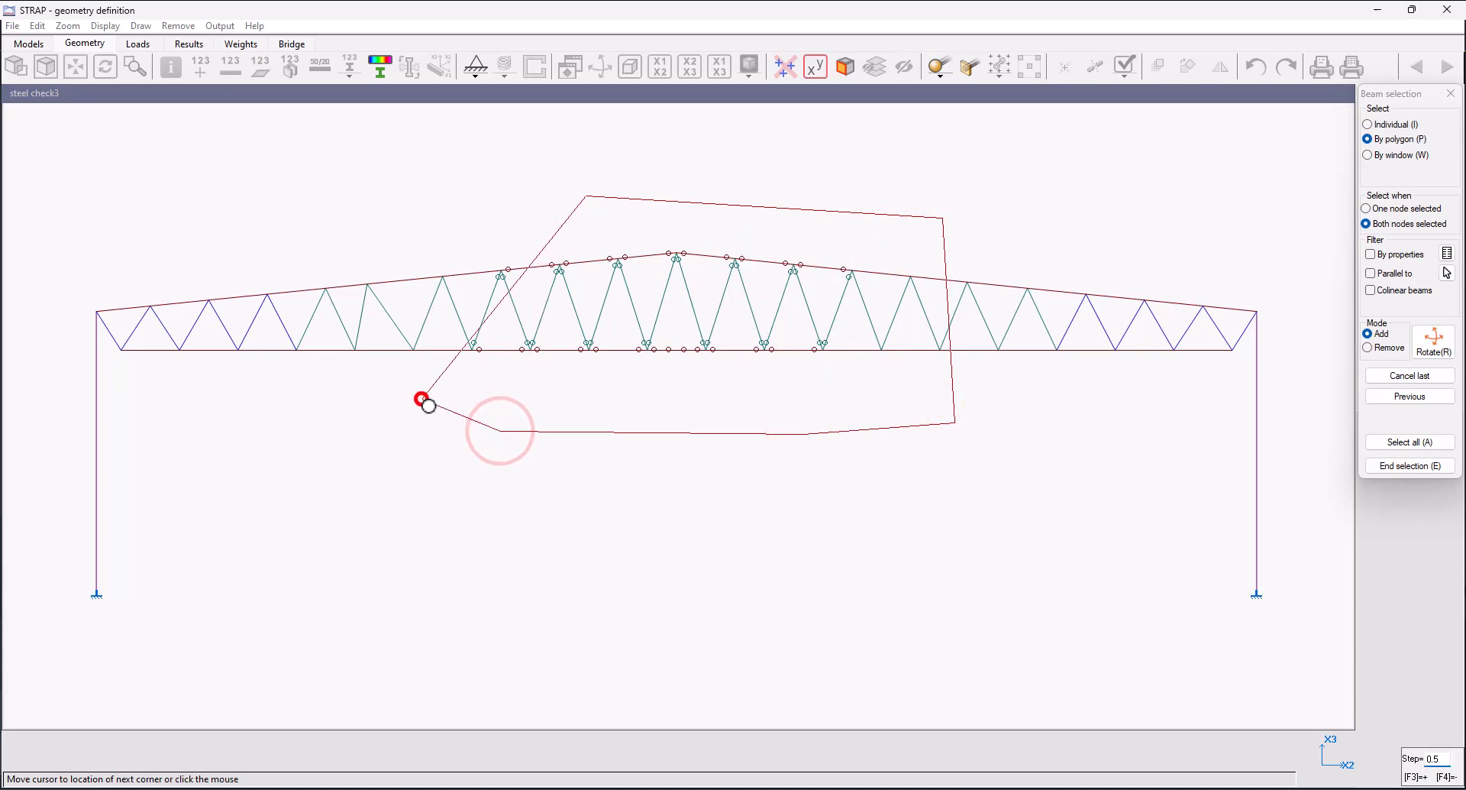
left_click(423, 400)
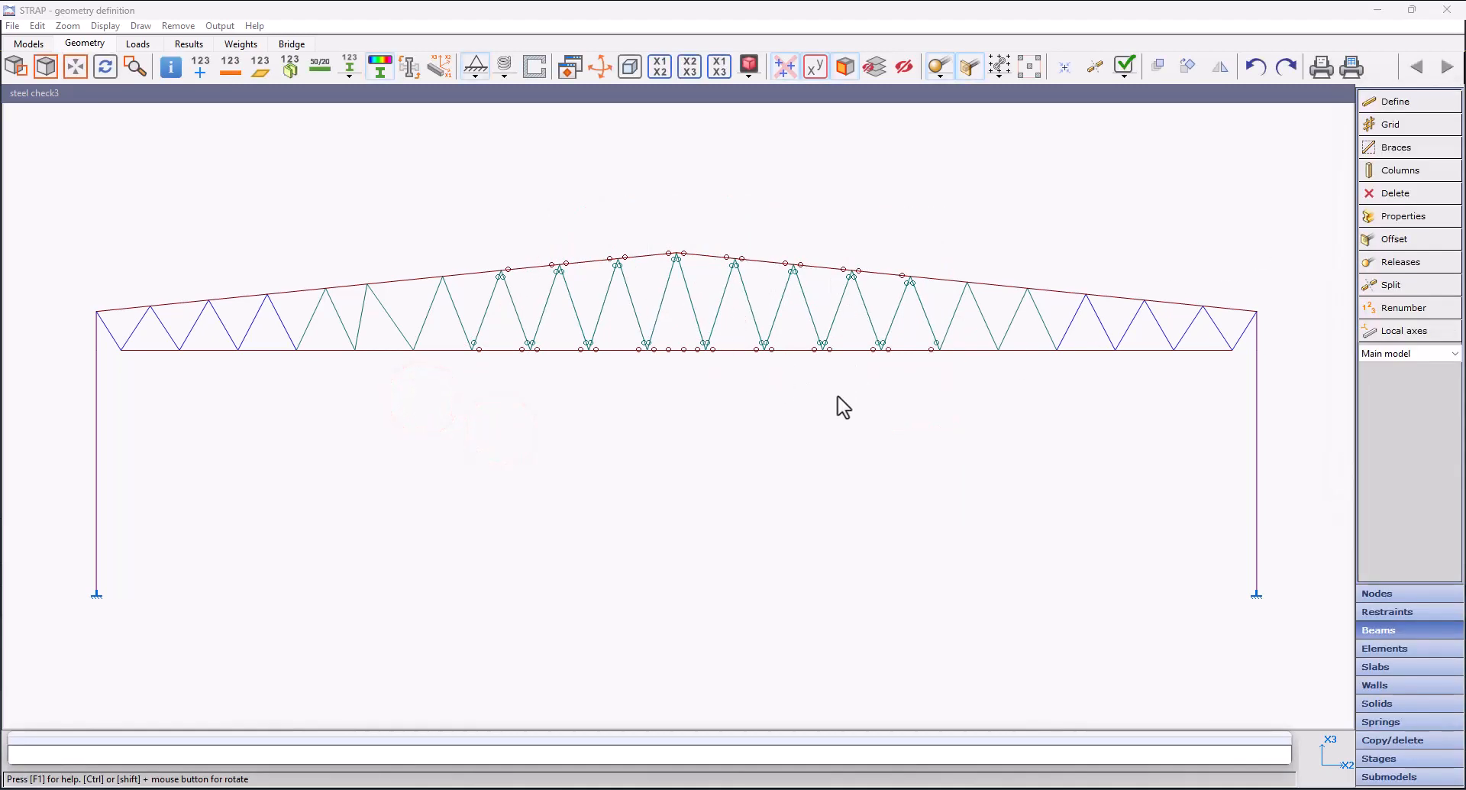
Apply M2 and M3 releases to both main columns, using One node selected and a window enclosing only their lower parts.
left_click(1386, 271)
left_click(699, 501)
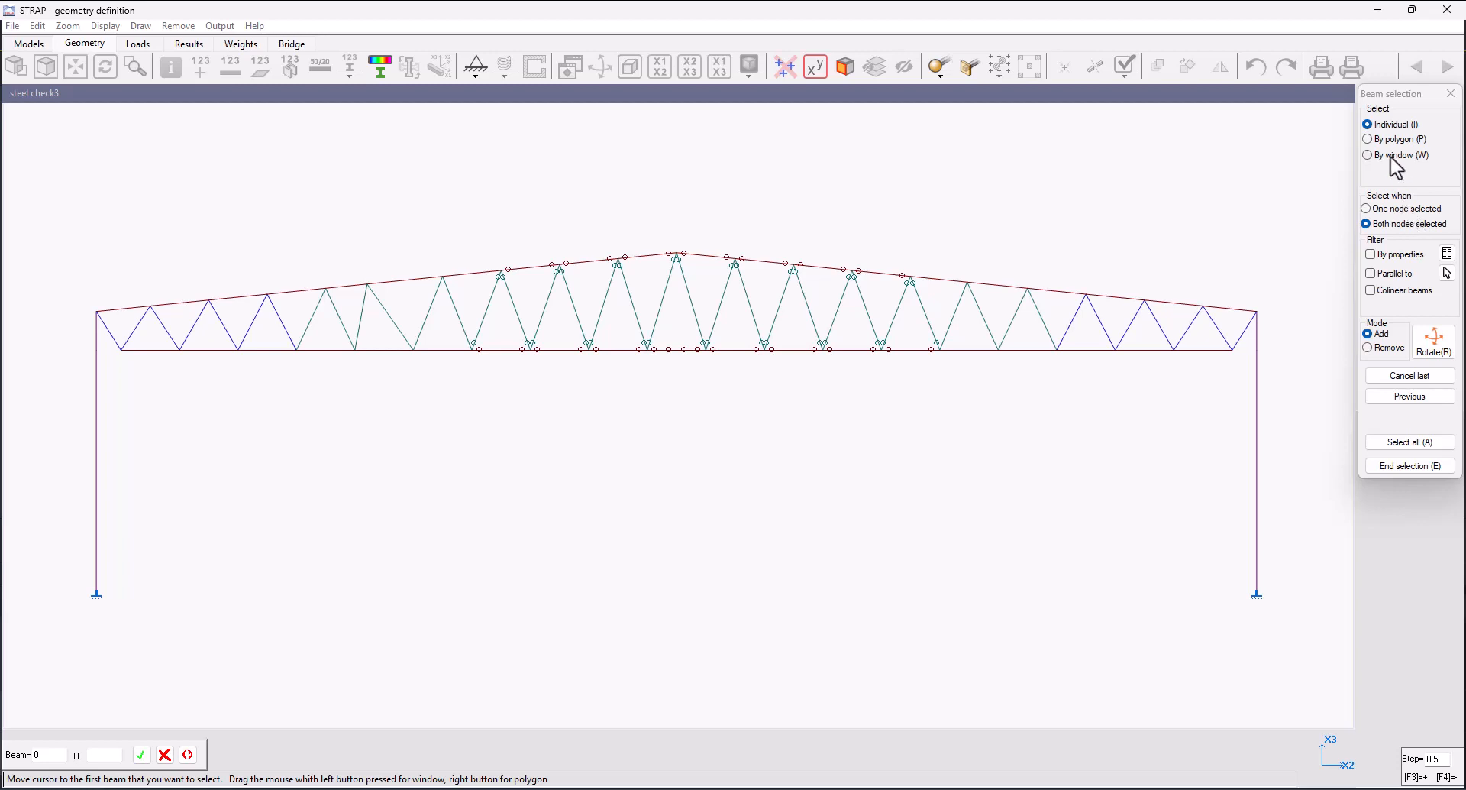
left_click(1389, 209)
left_click(1393, 156)
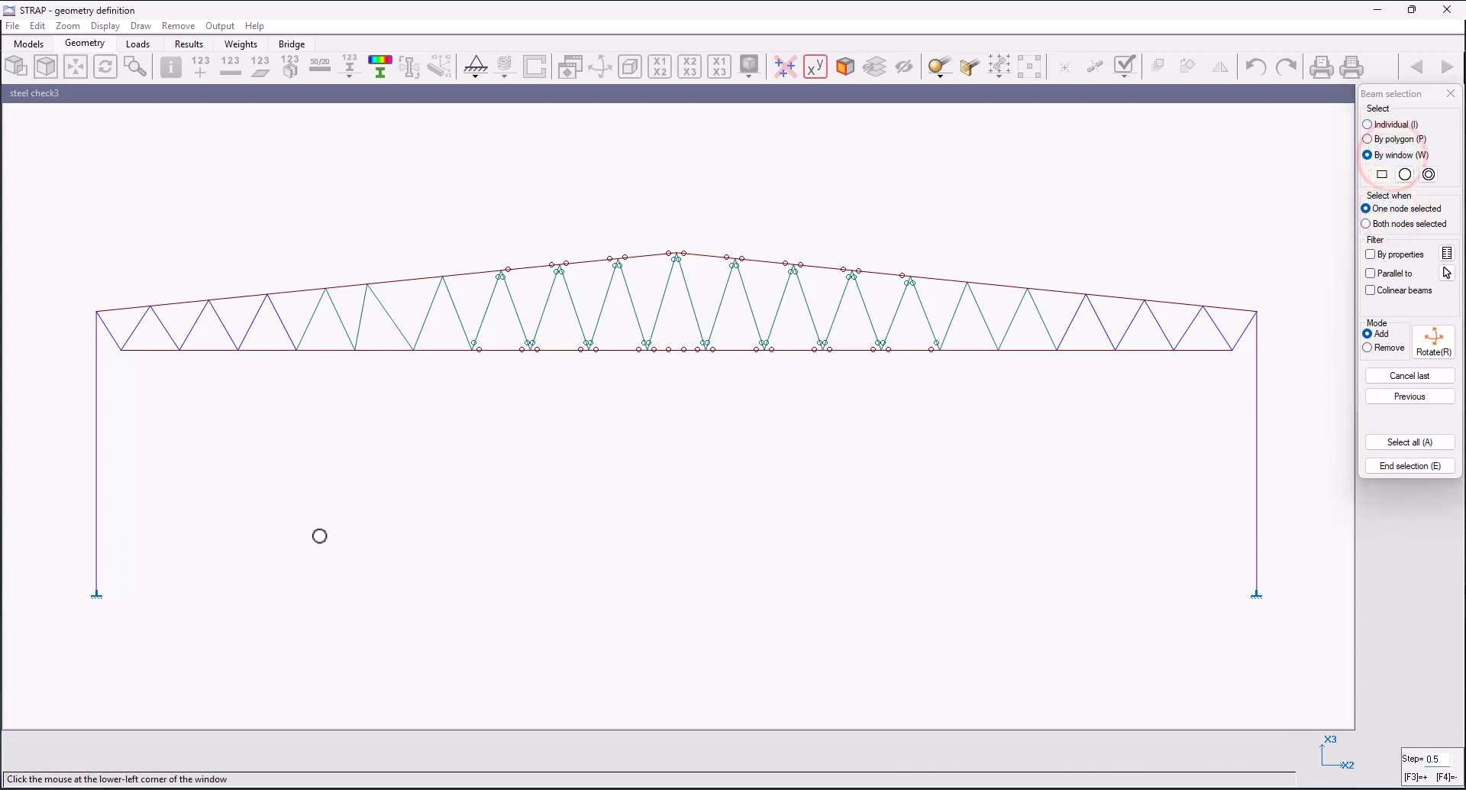
left_click(51, 498)
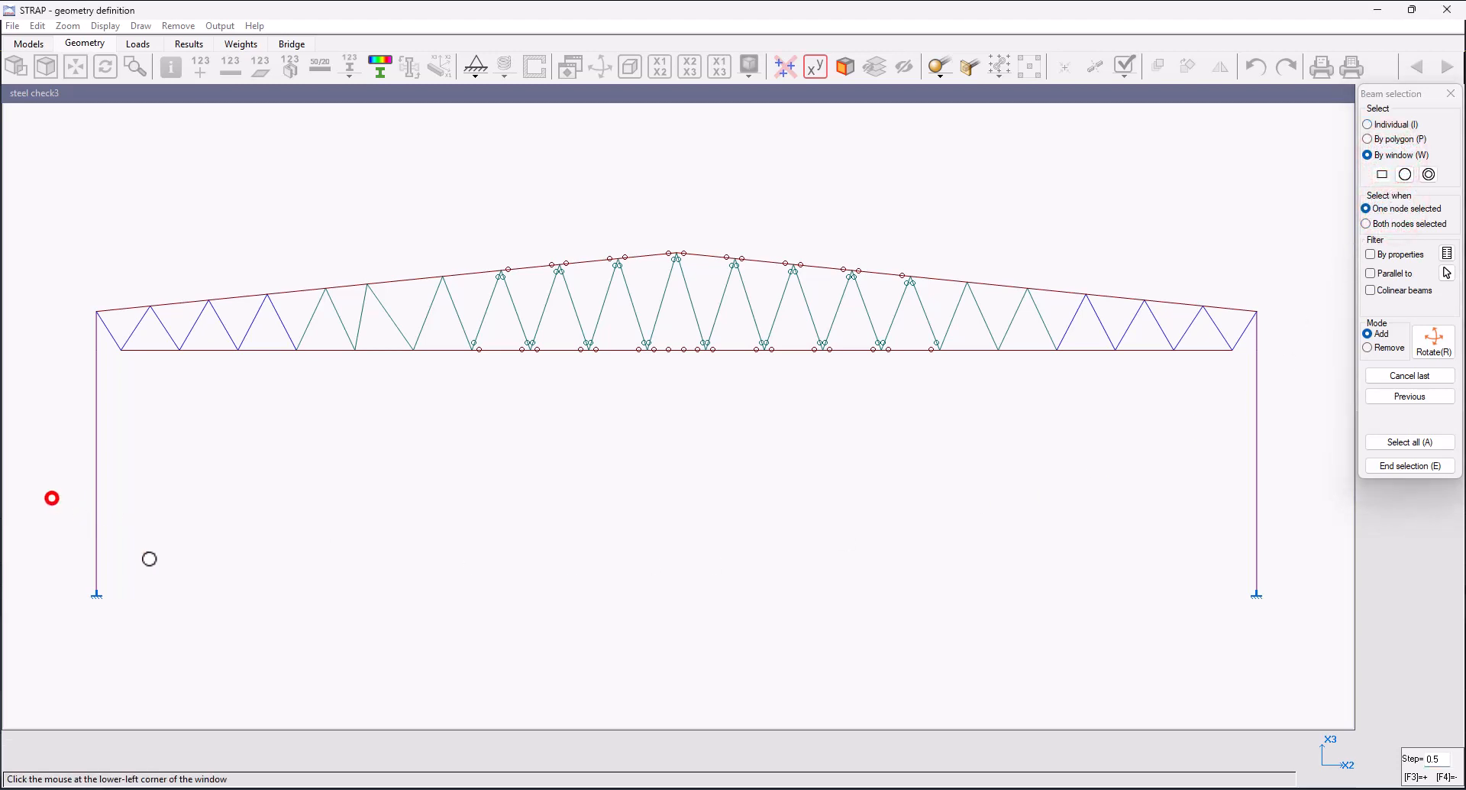
left_click(1313, 667)
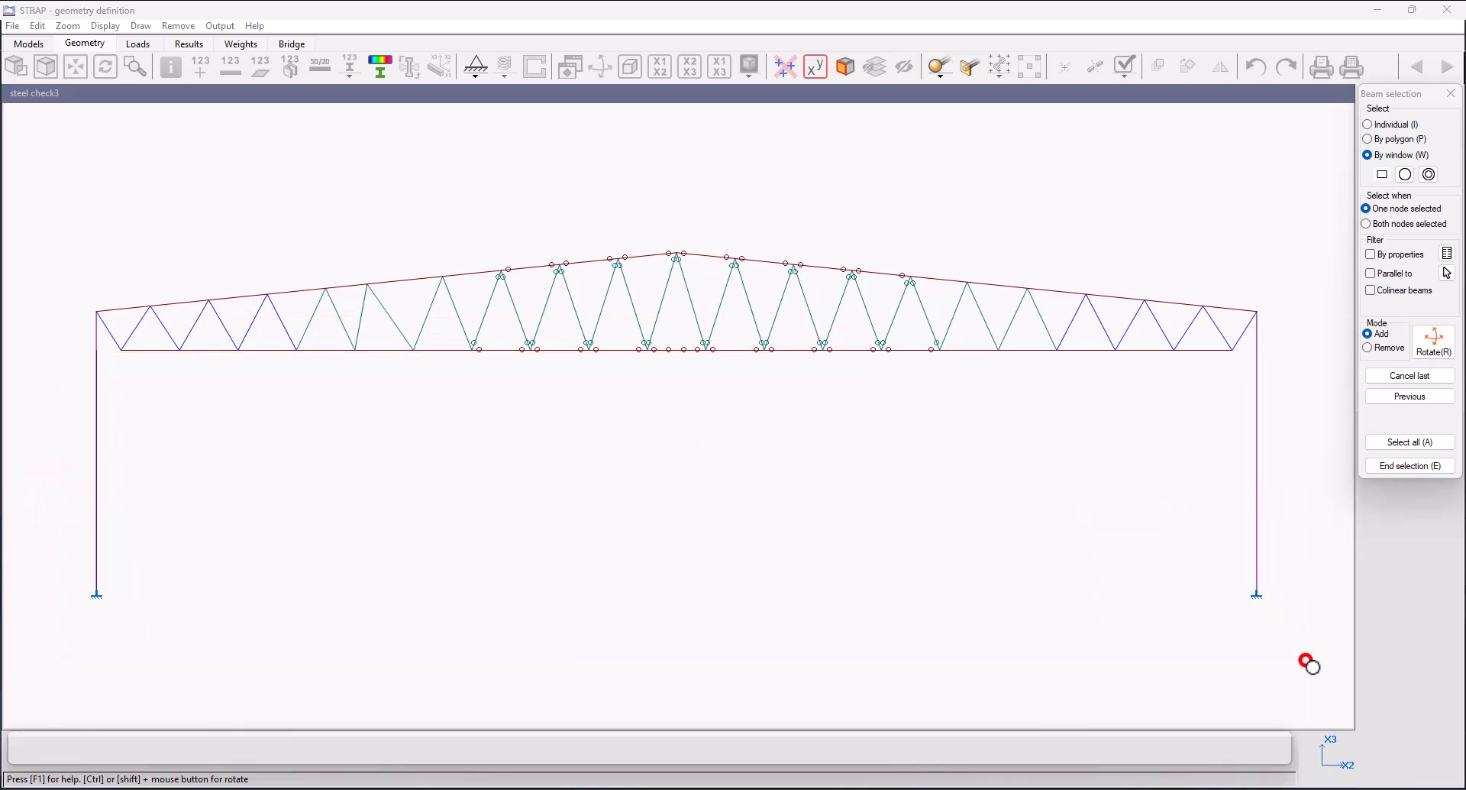
key("e")
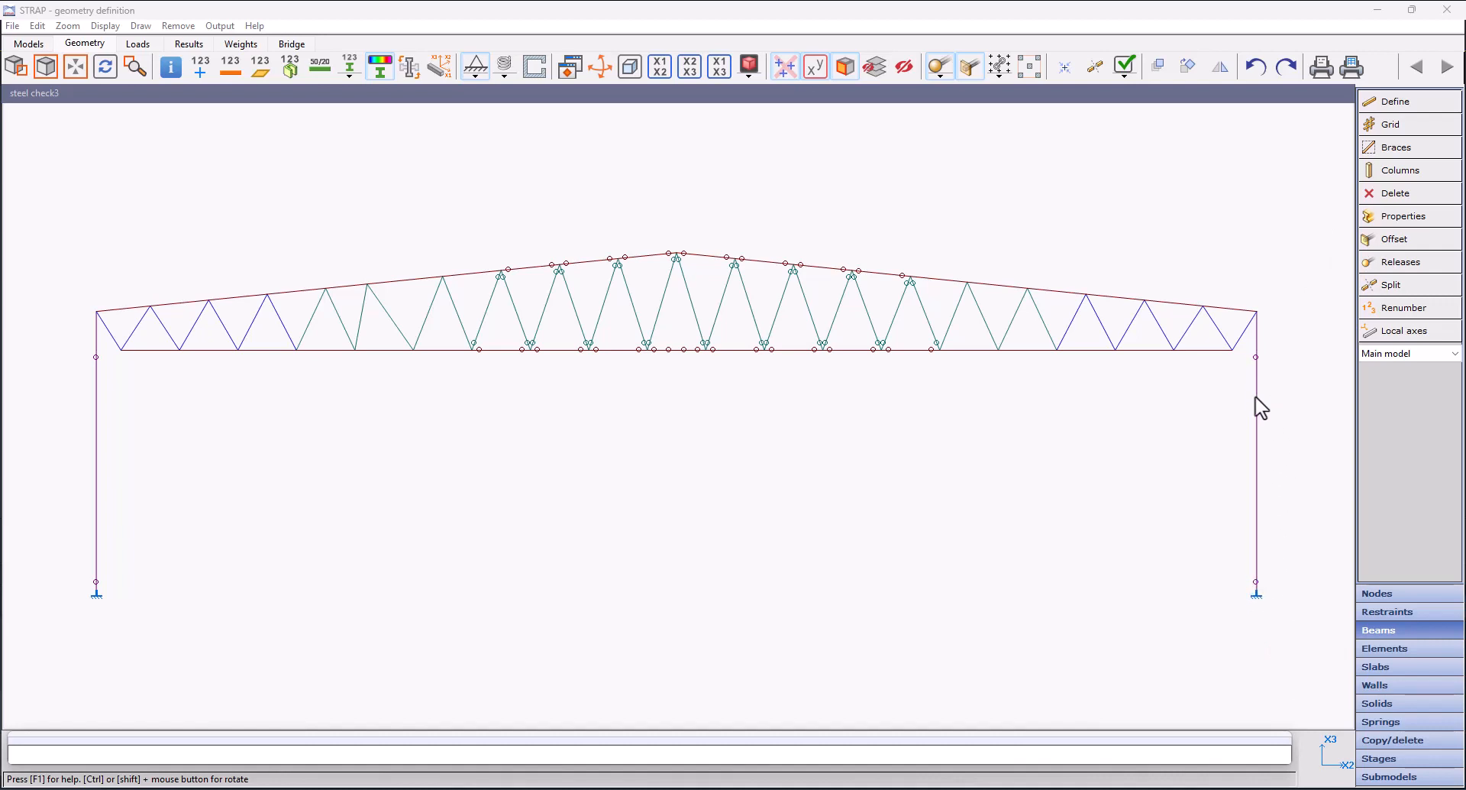
Restart the M2 and M3 releases with Both nodes selected and examine the property groups offered by the By properties filter, leaving it off.
left_click(1382, 262)
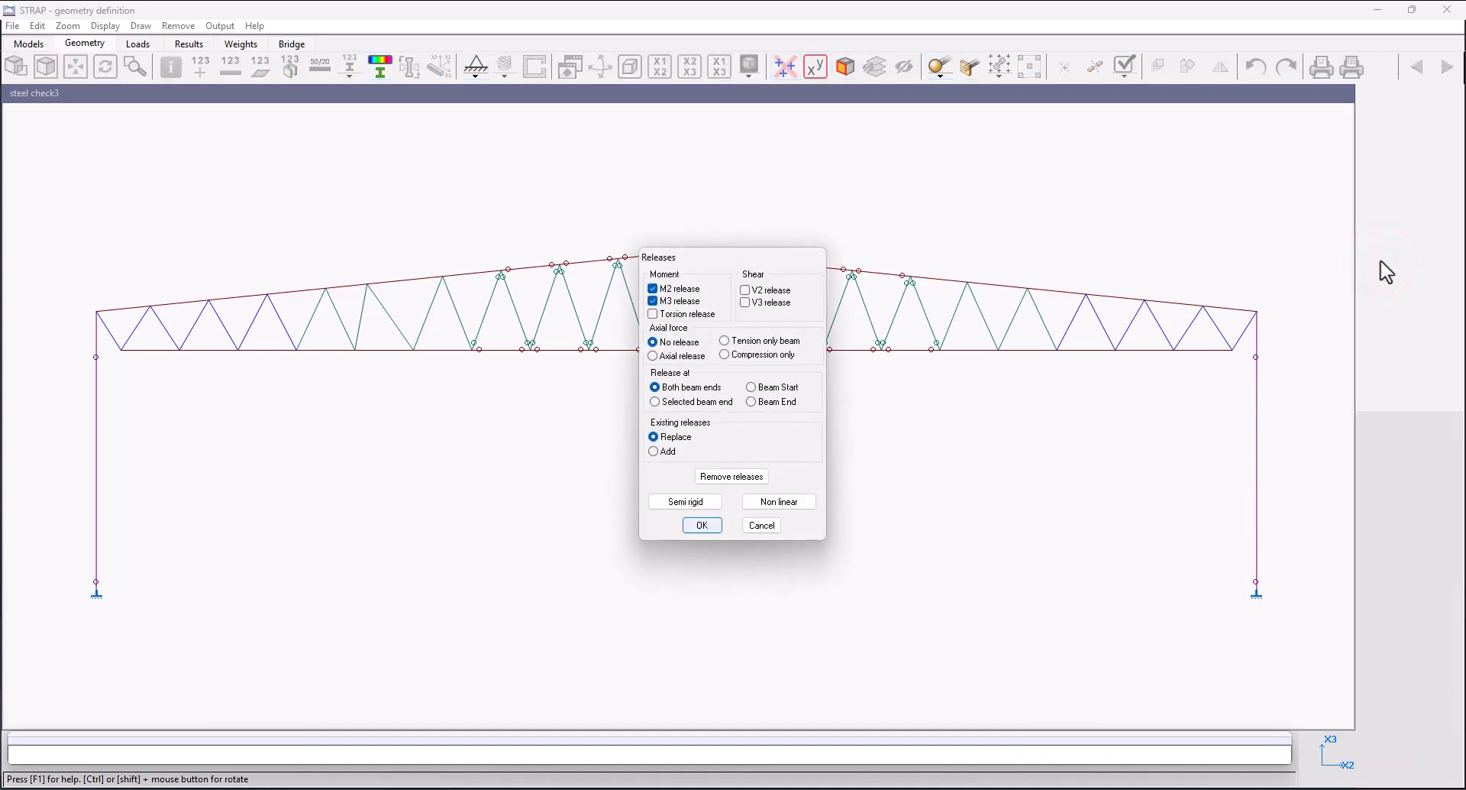
key("Return")
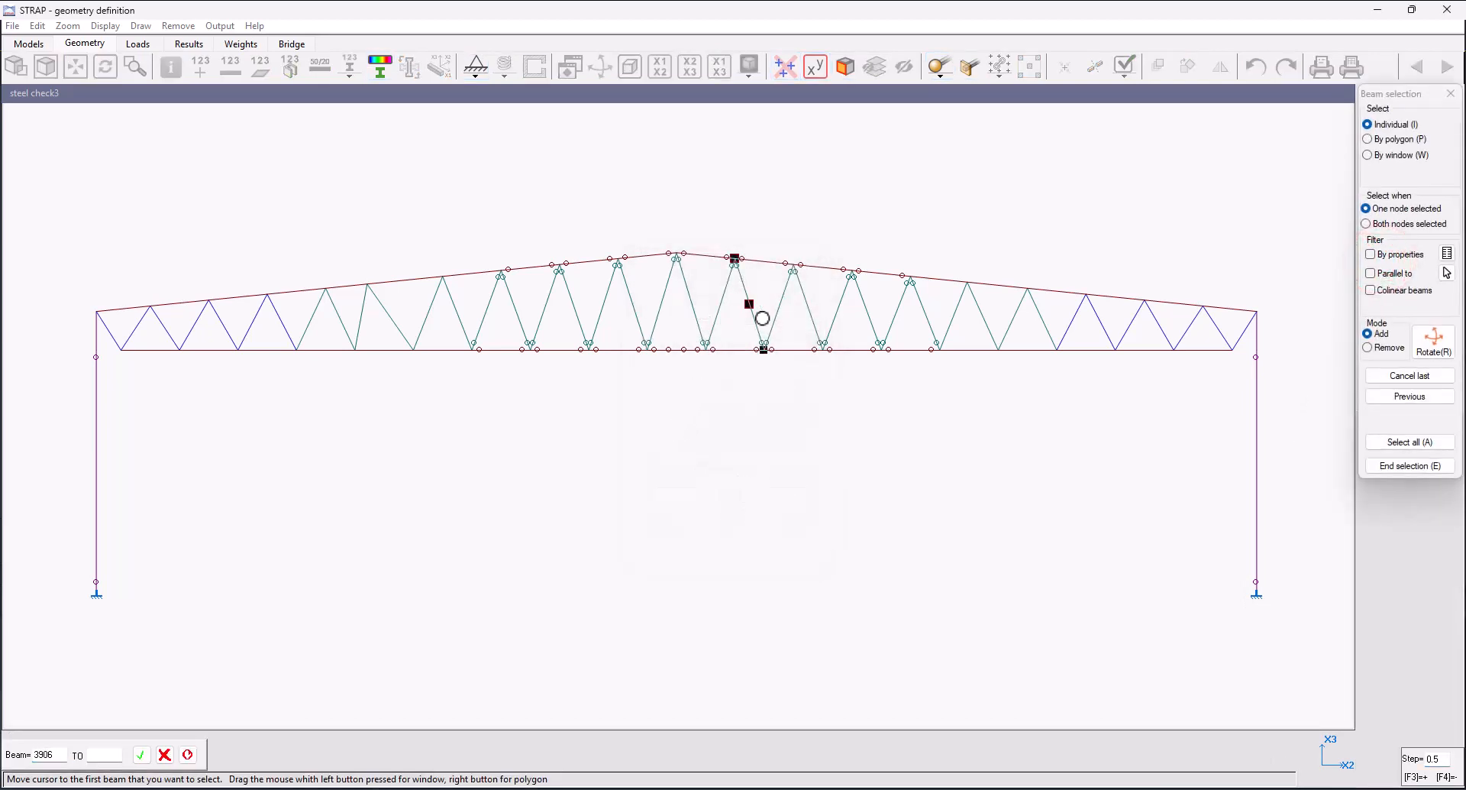
left_click(1388, 224)
left_click(1398, 255)
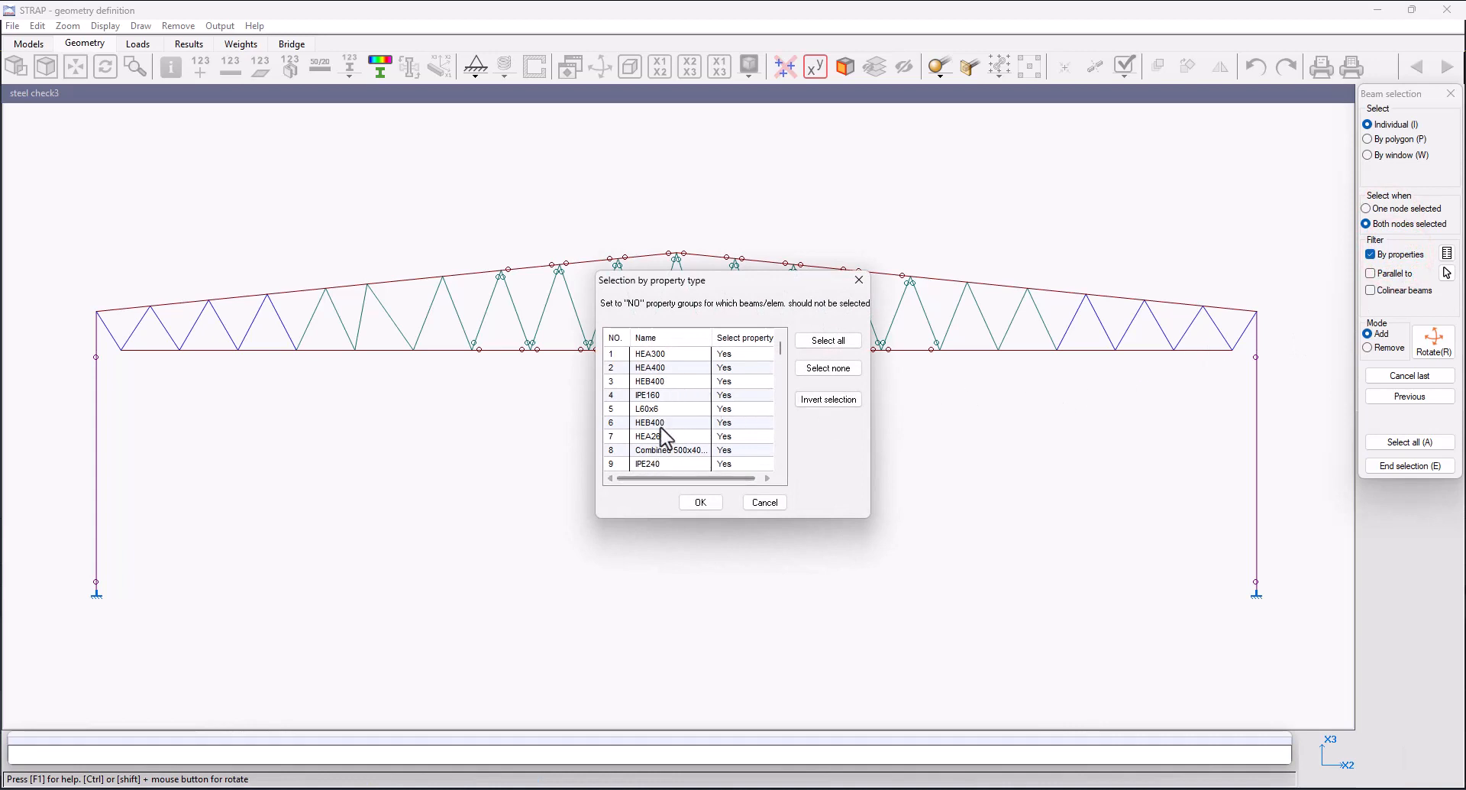
scroll(663, 434, "down", 2)
scroll(665, 438, "down", 2)
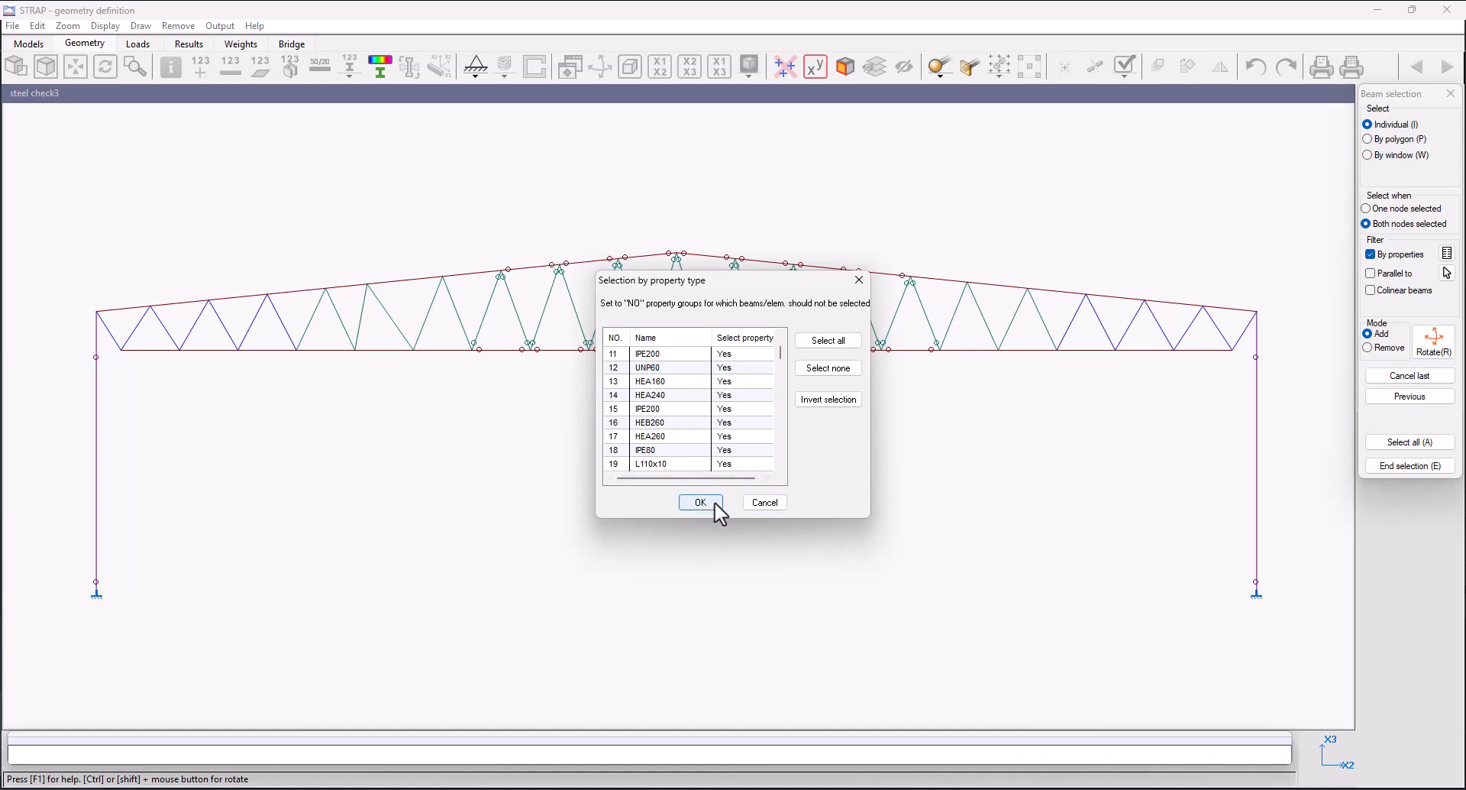
left_click(764, 502)
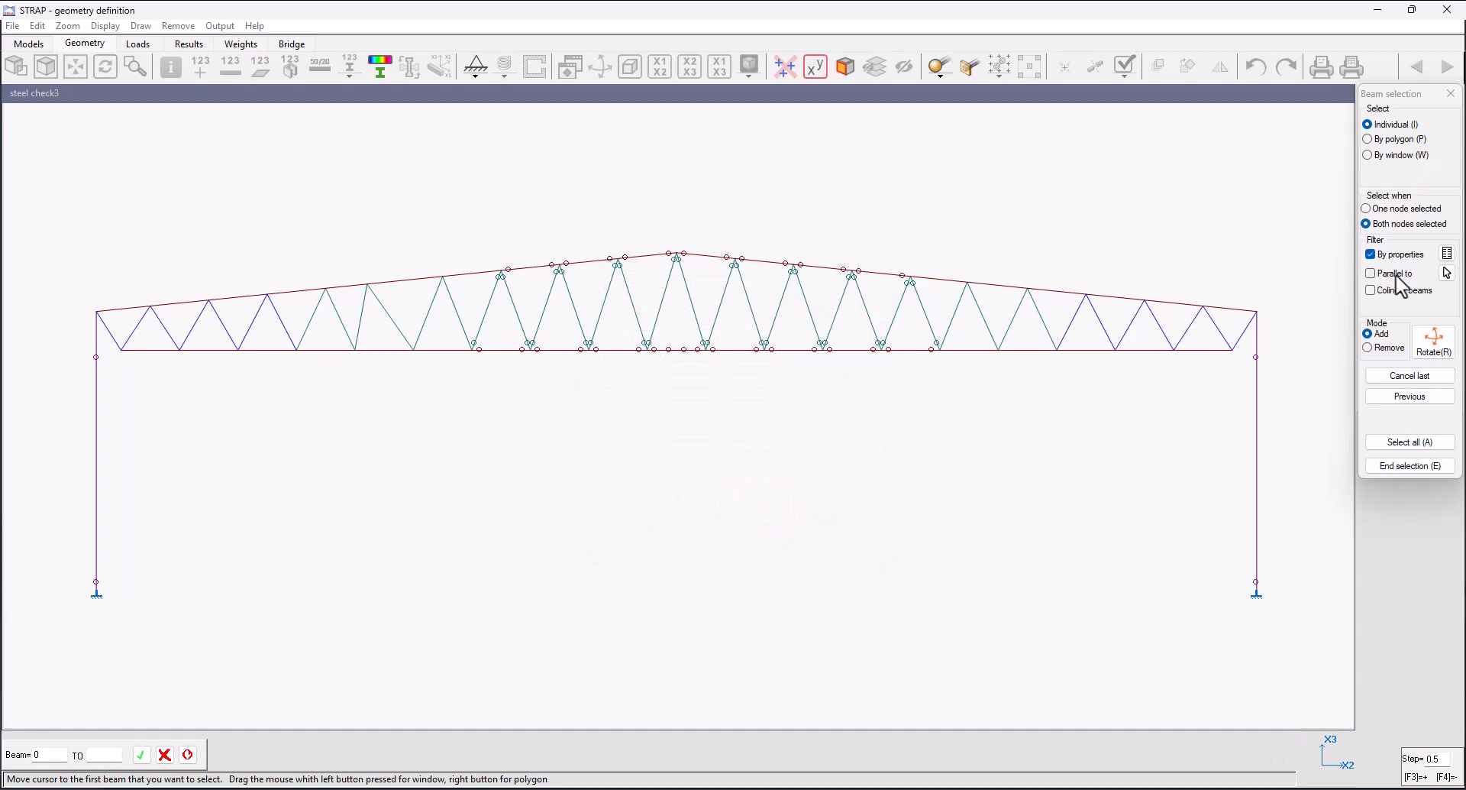
left_click(1371, 255)
Apply the releases to all vertical column beams, using the Parallel to filter referenced to the left column and a window around the frame.
left_click(1371, 274)
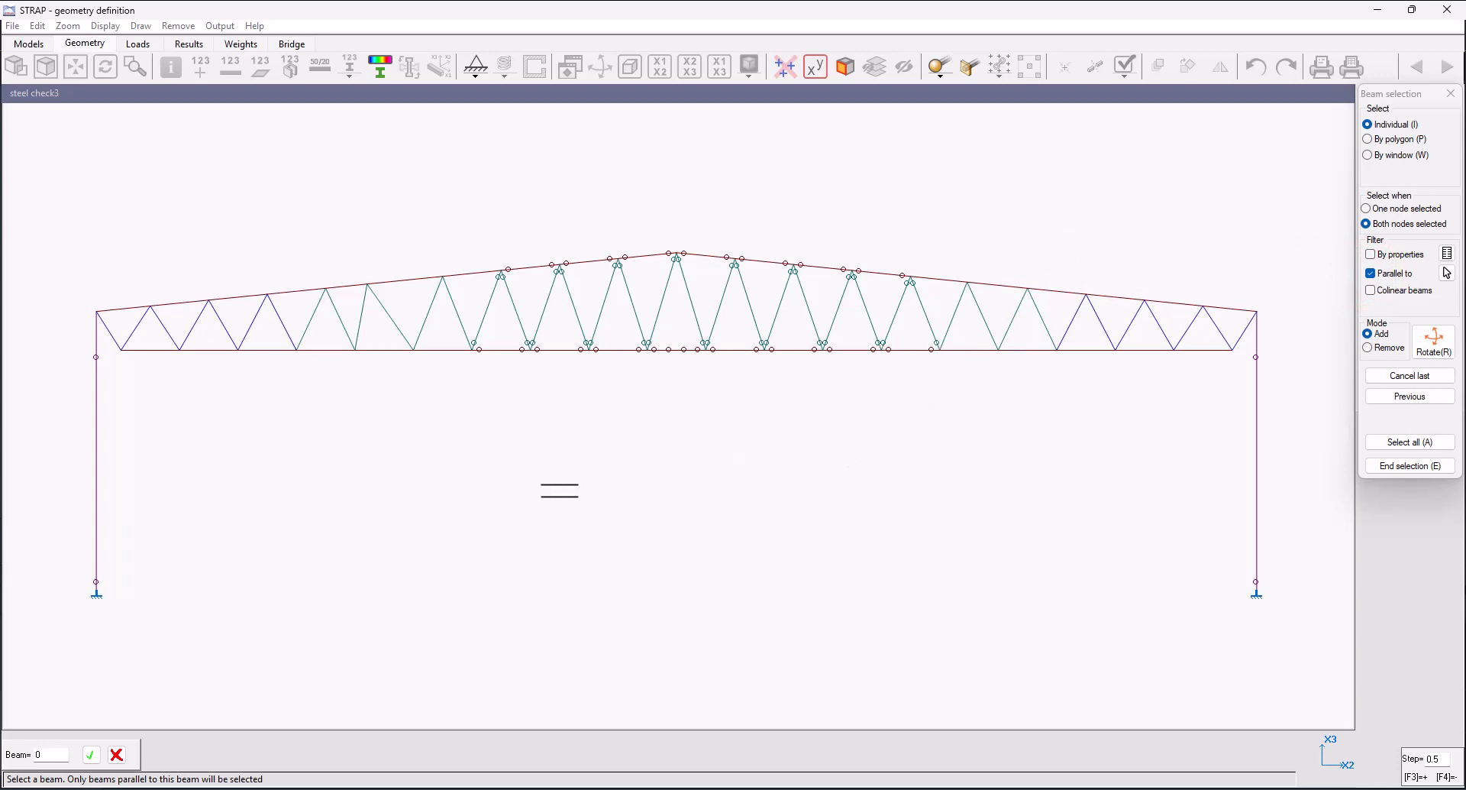
left_click(96, 464)
left_click(96, 470)
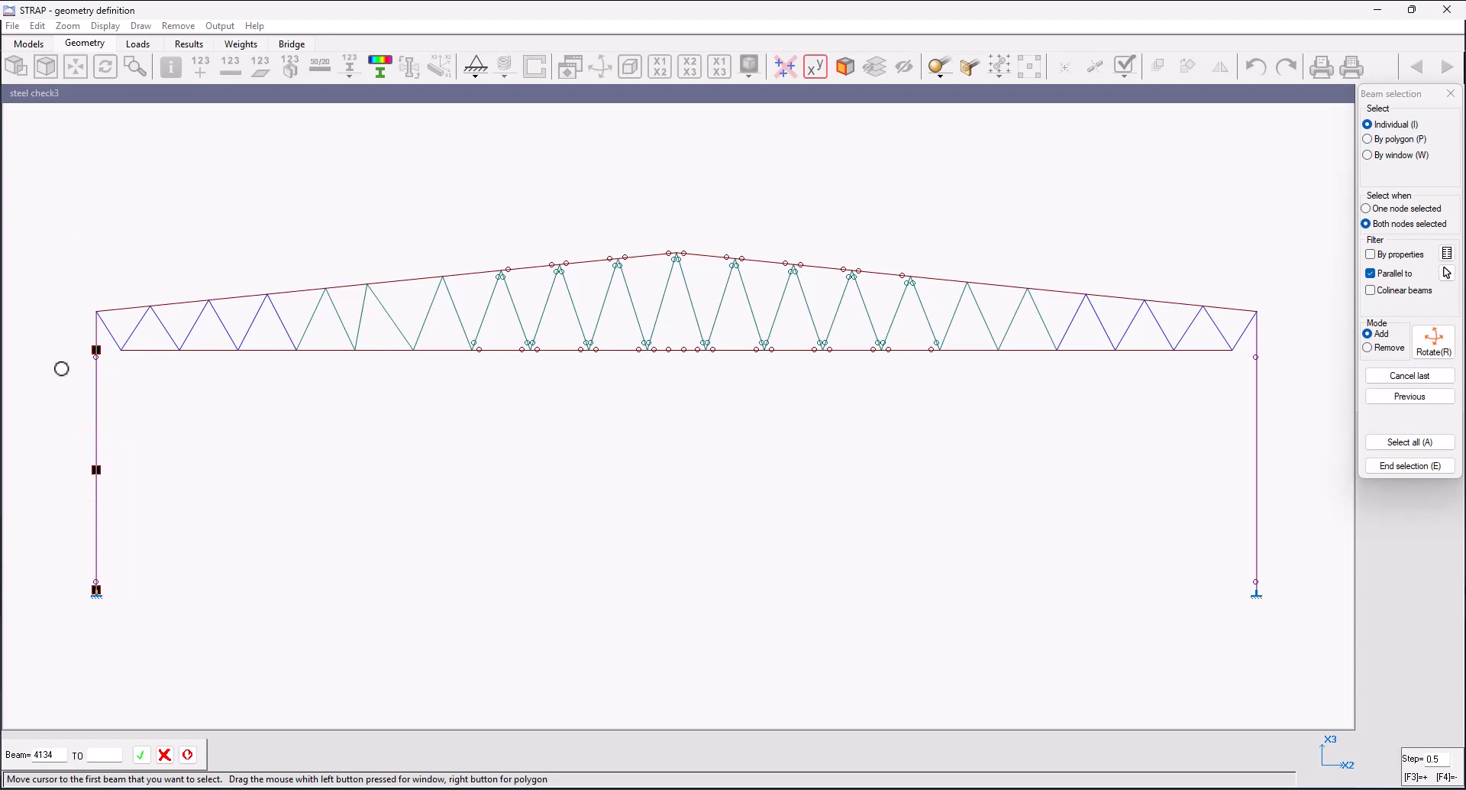
left_click_drag(59, 204, 1292, 659)
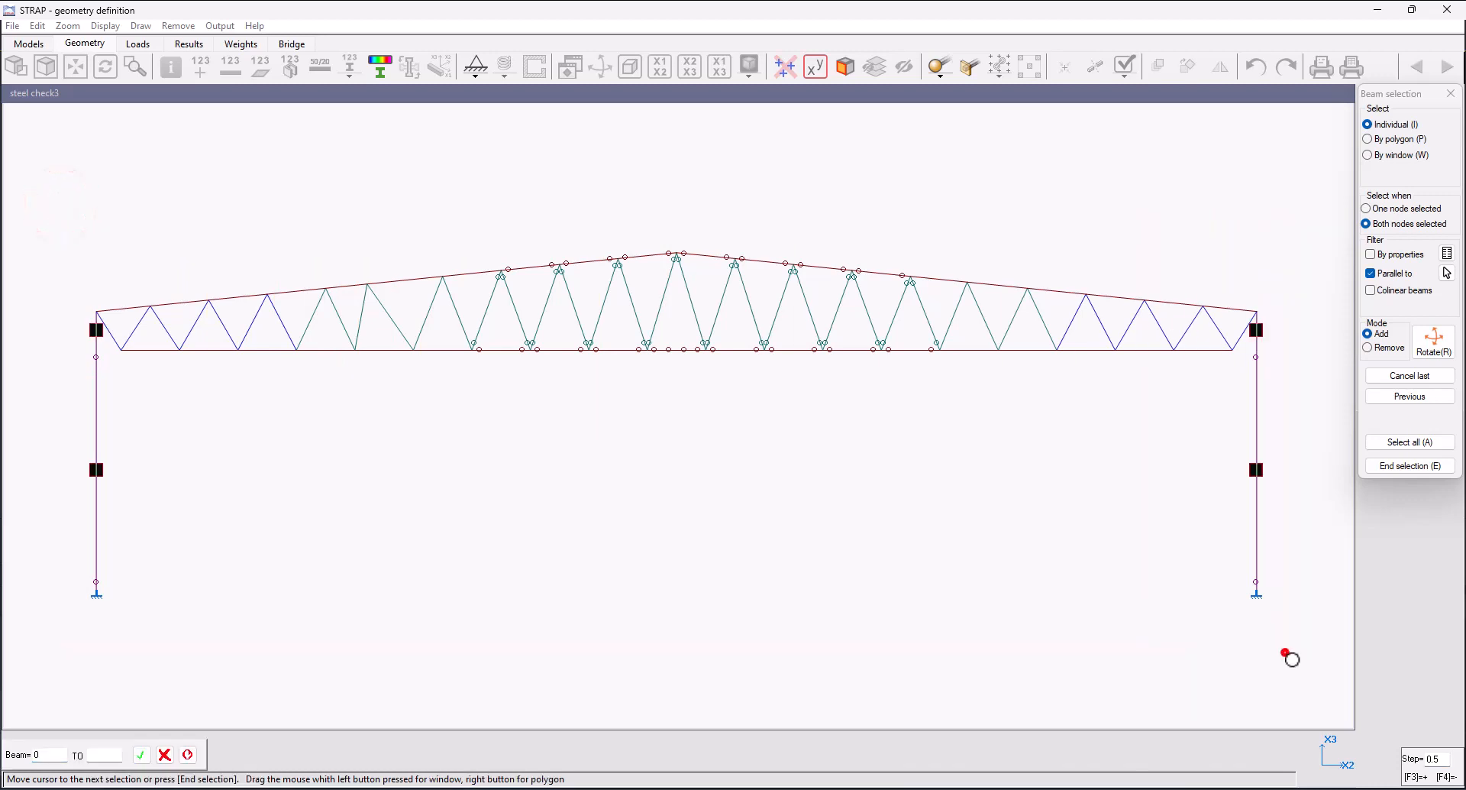
right_click(1291, 659)
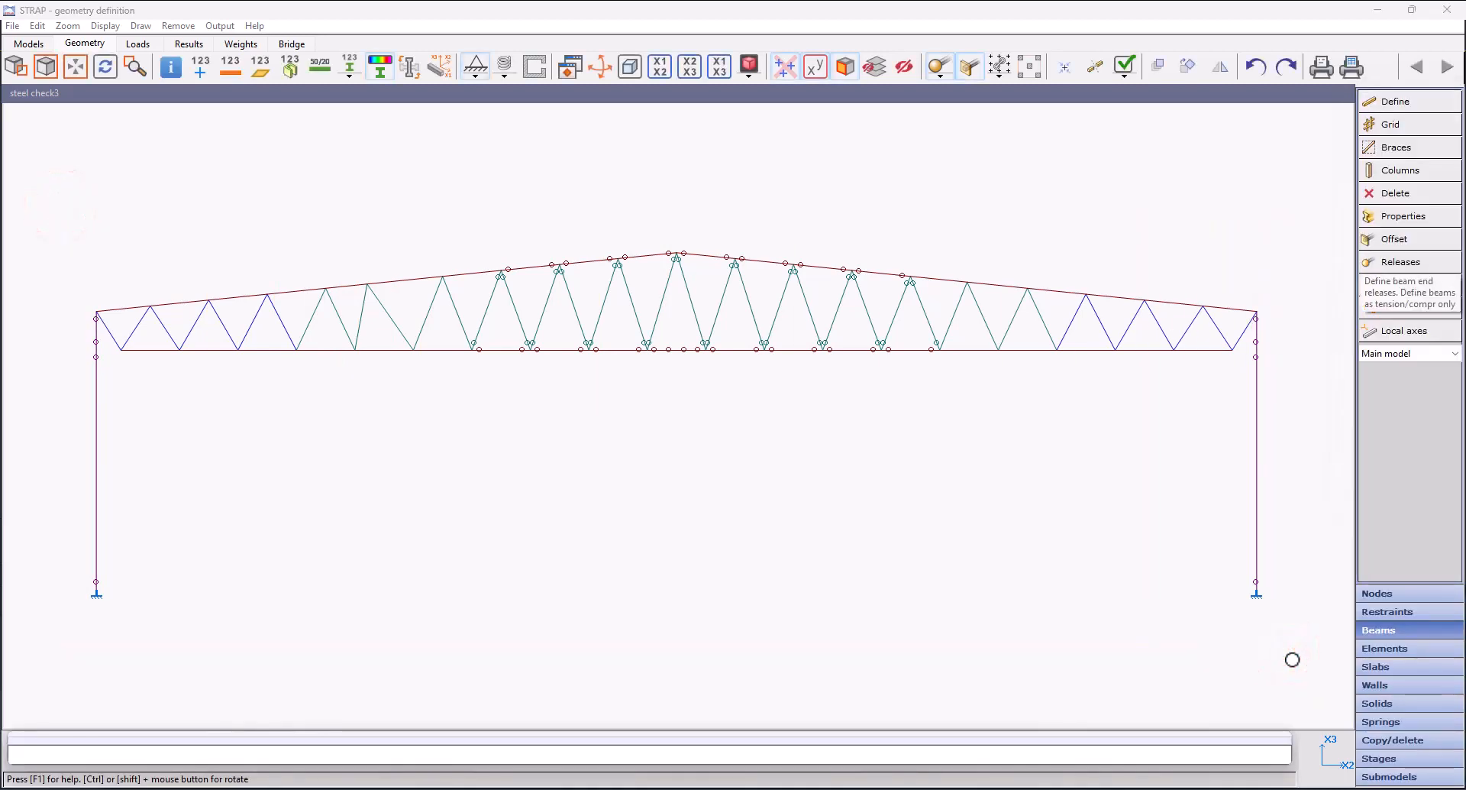
Apply M2 and M3 releases to the left top chord and the whole bottom chord, selecting each line with the Colinear beams filter.
right_click(1290, 660)
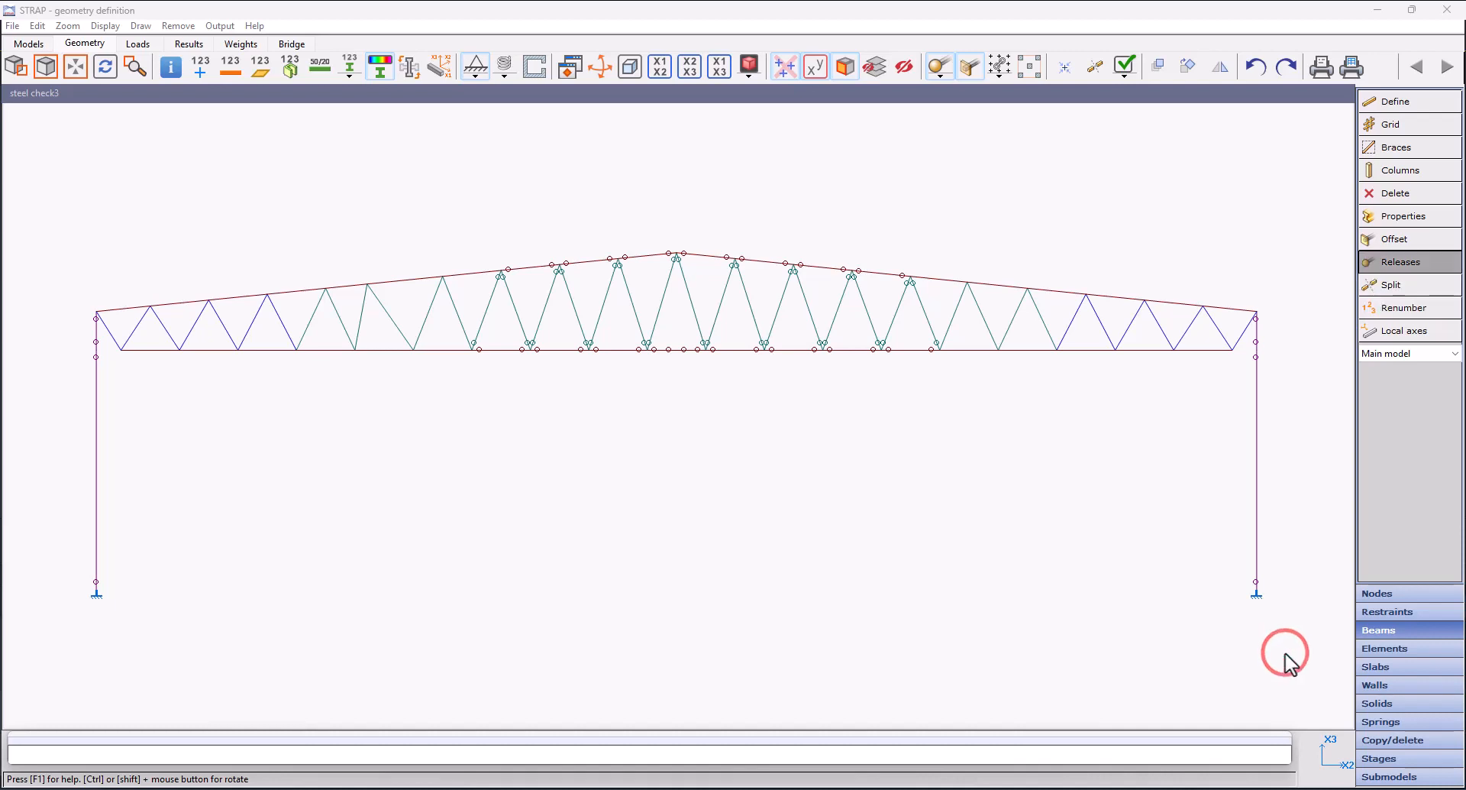
key("Return")
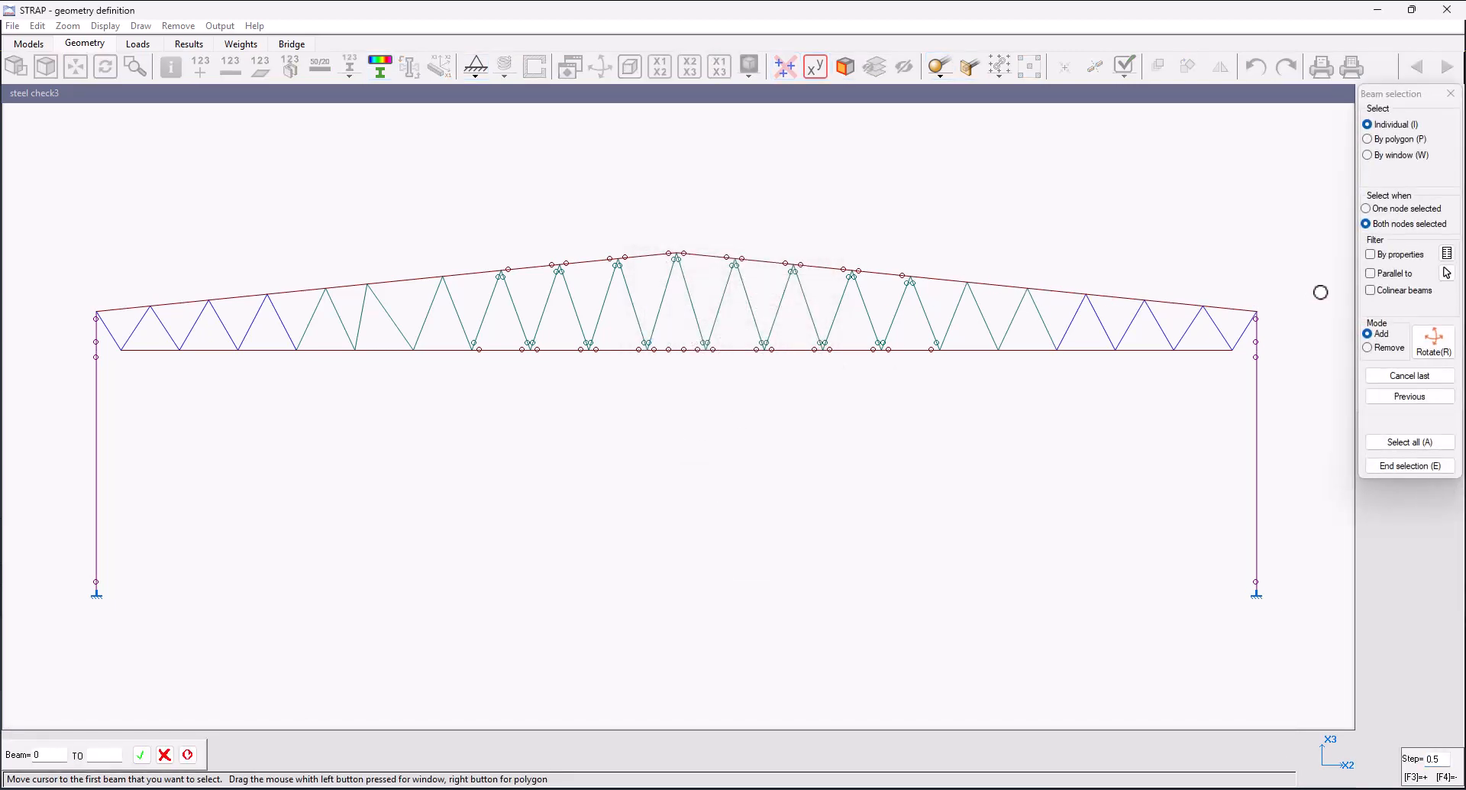
left_click(1370, 291)
left_click(405, 286)
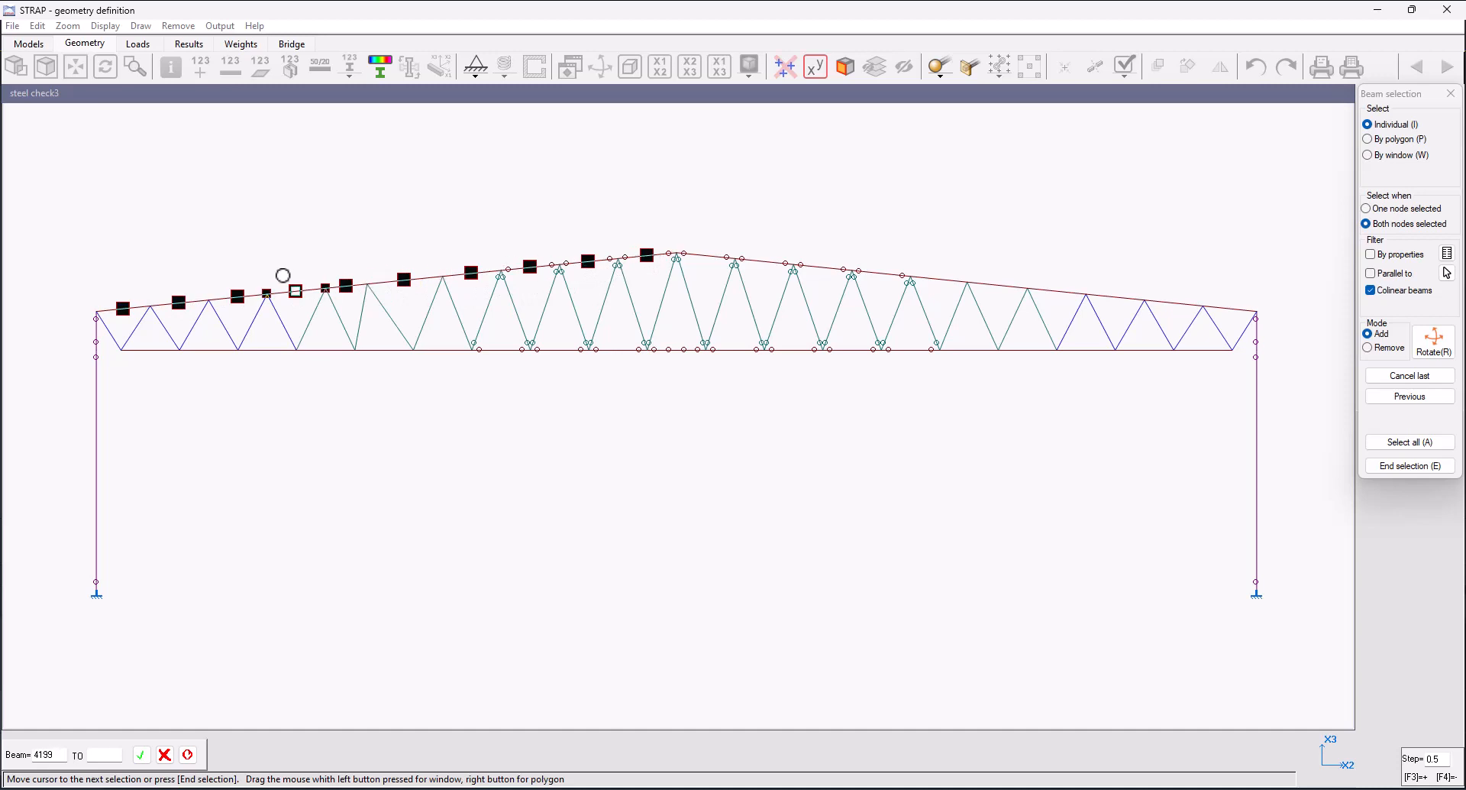
left_click(328, 365)
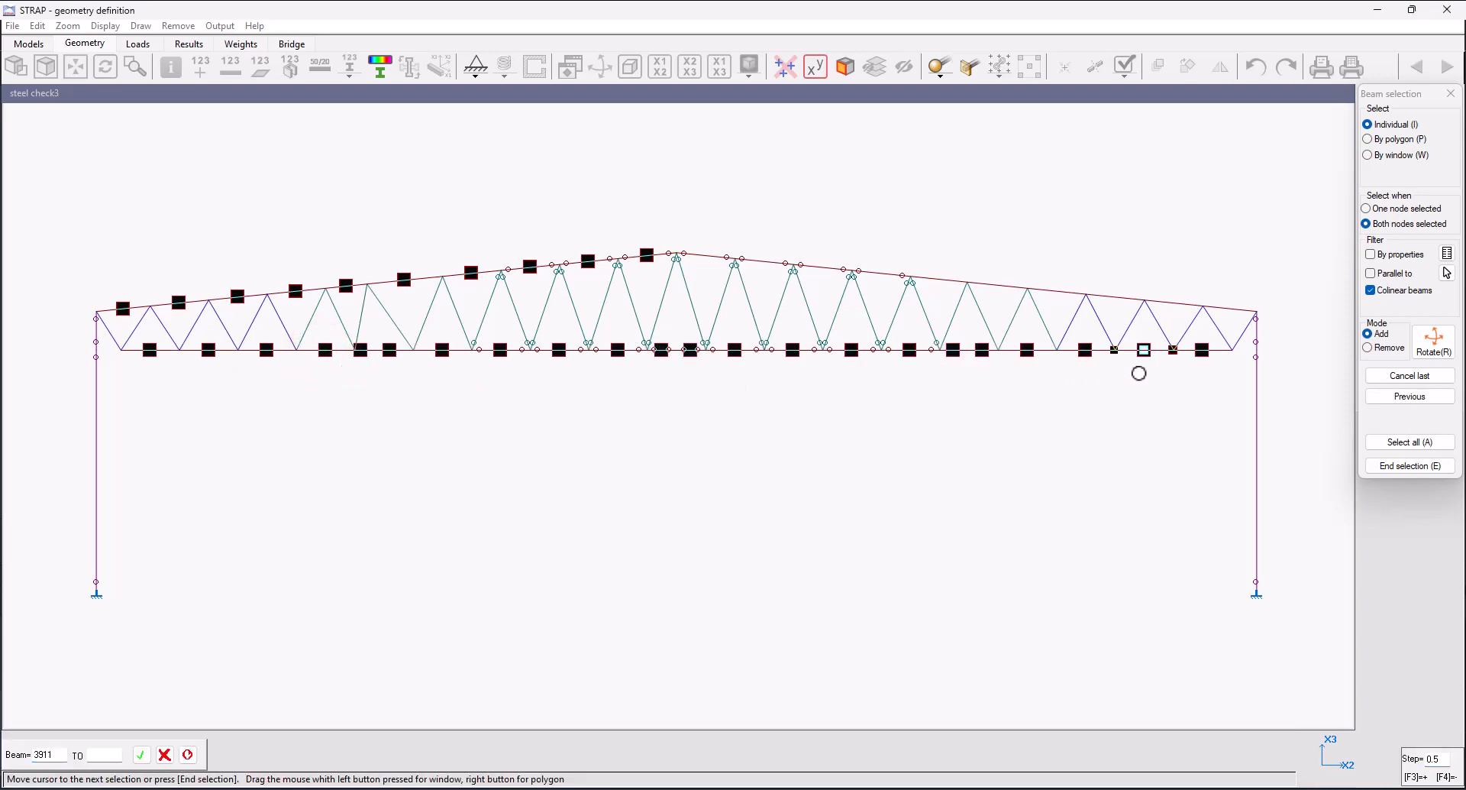
left_click(1186, 358)
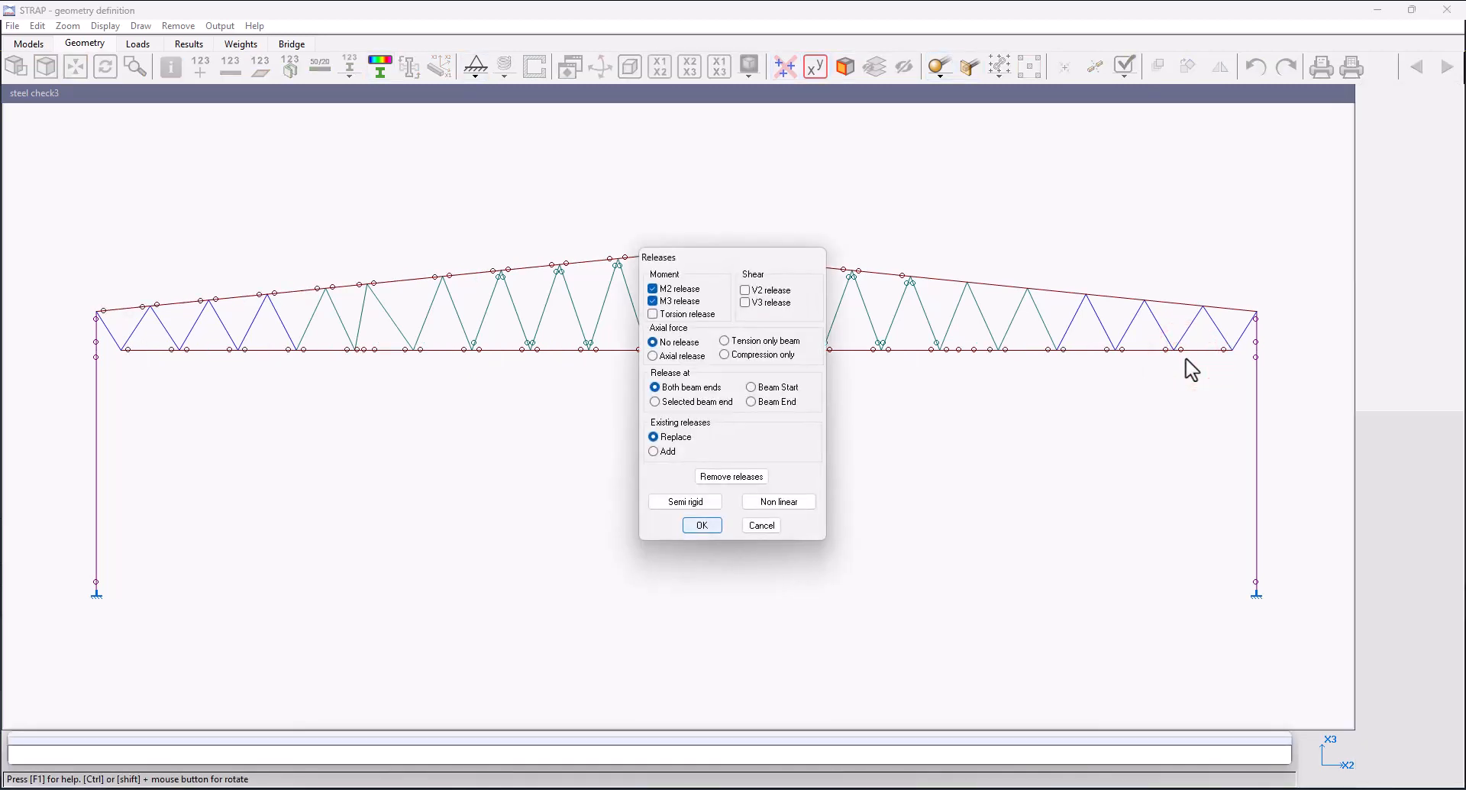
Select the truss members in the right-hand part with a window, and remove those at the selection's inner edge and beside the right column.
left_click(1186, 358)
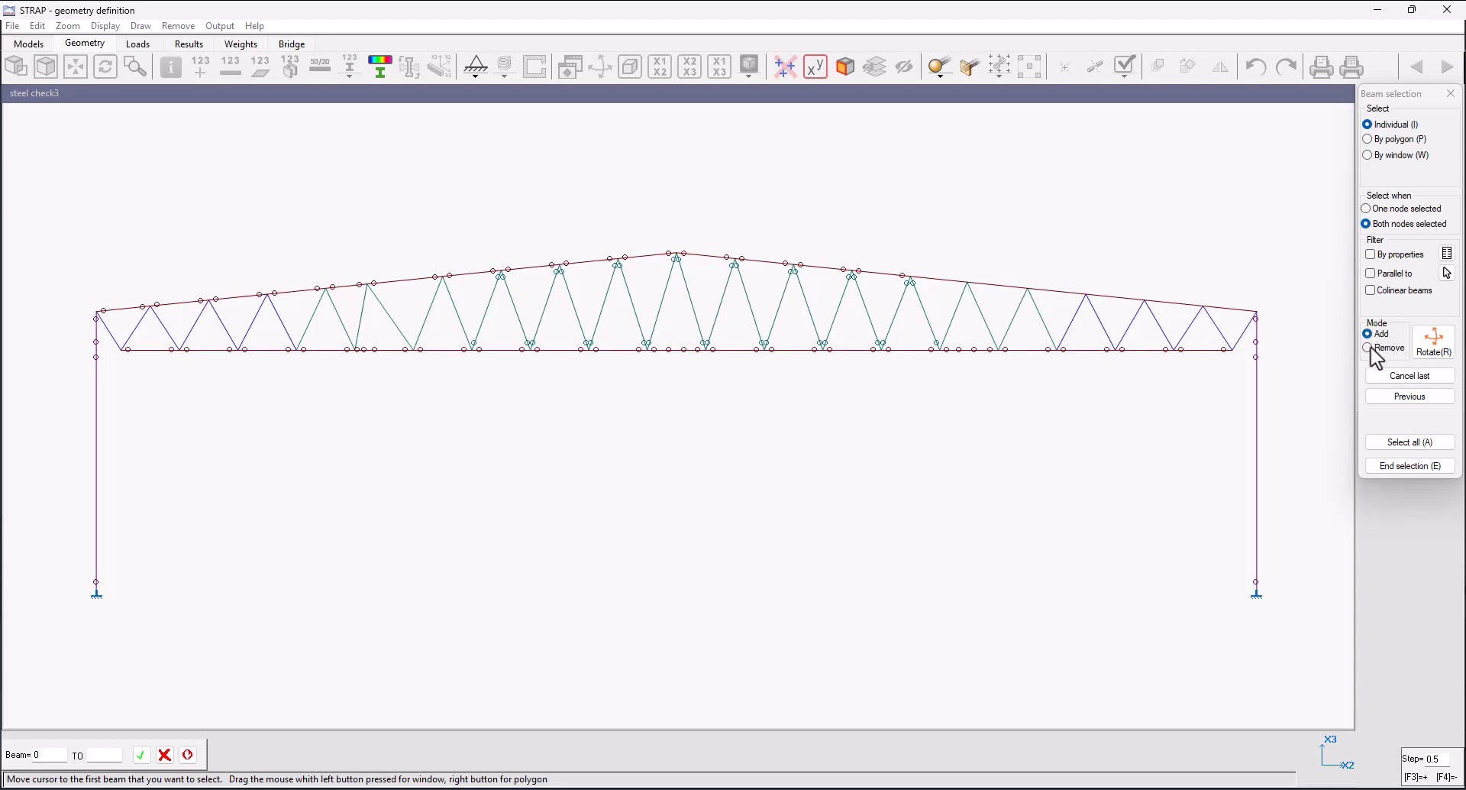
left_click_drag(821, 212, 1290, 423)
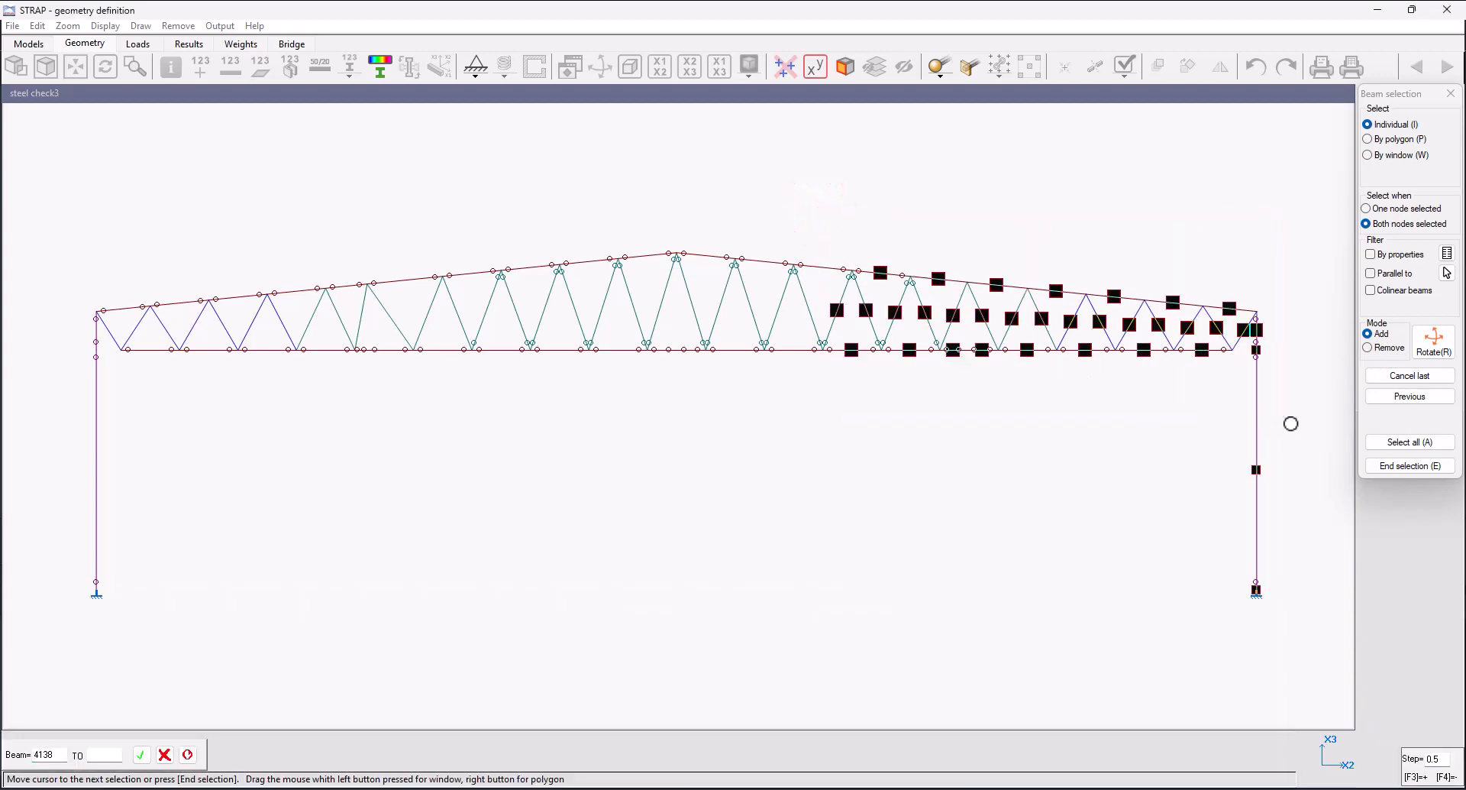
left_click(1369, 349)
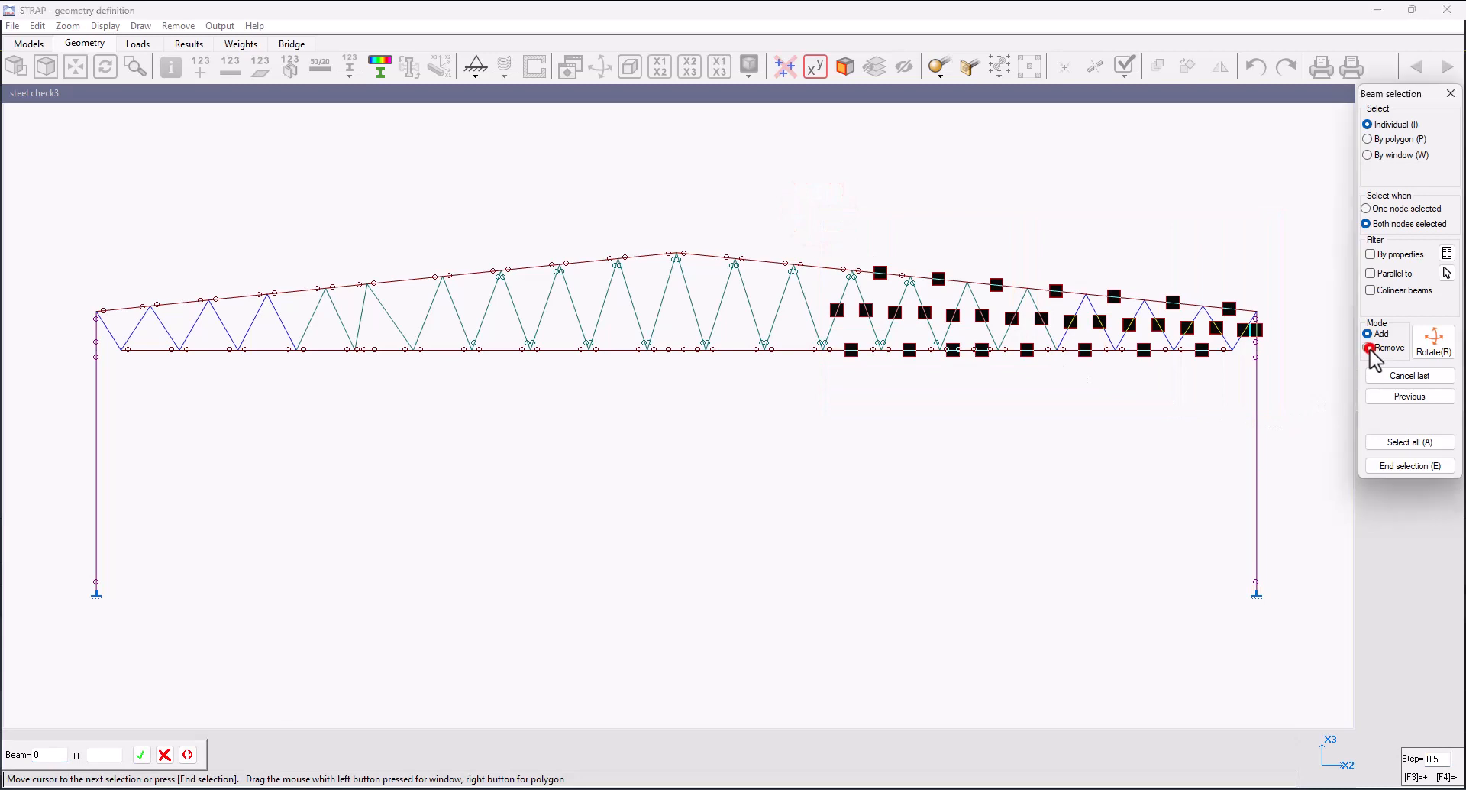
left_click(885, 270)
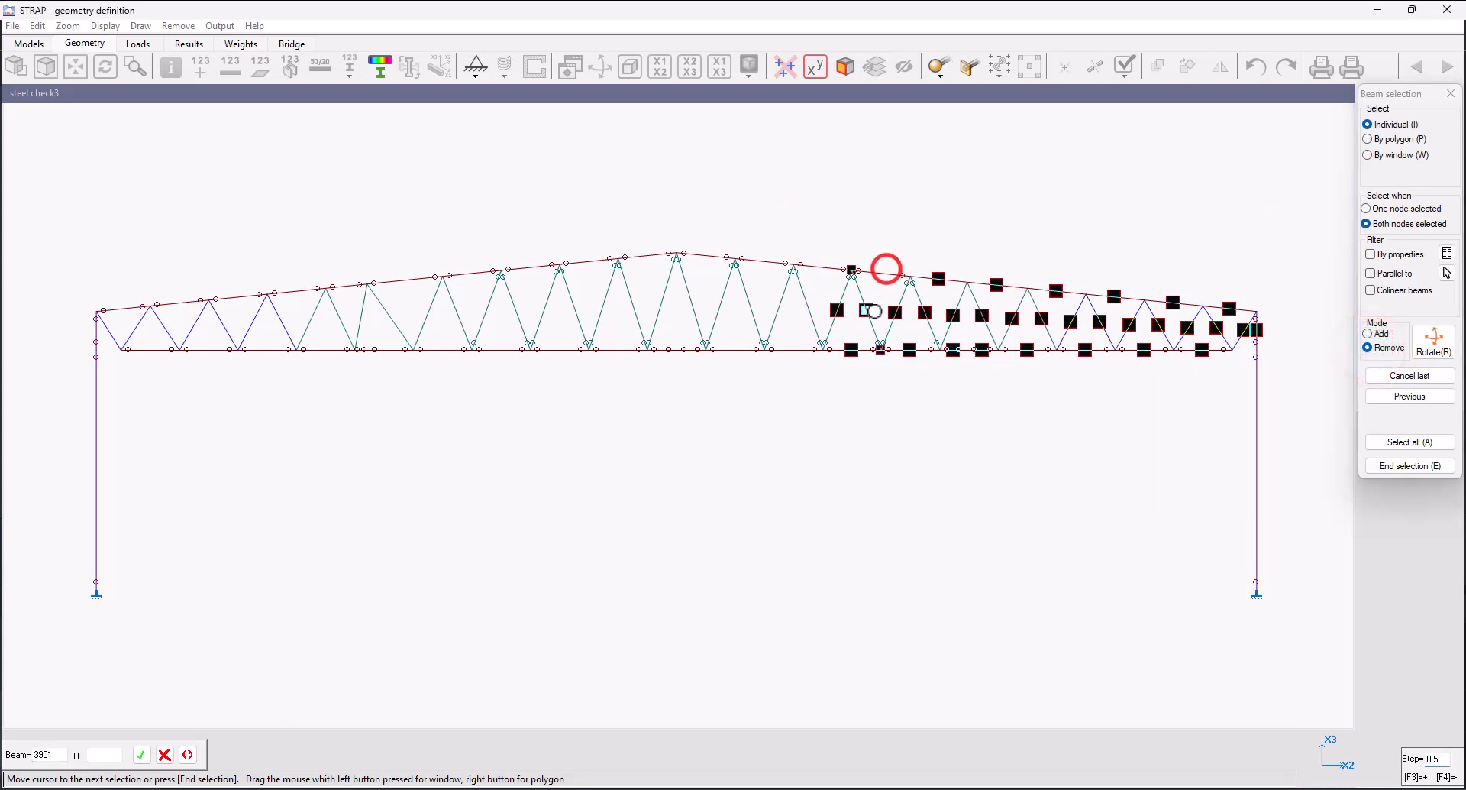
left_click(866, 304)
left_click(841, 310)
left_click(855, 350)
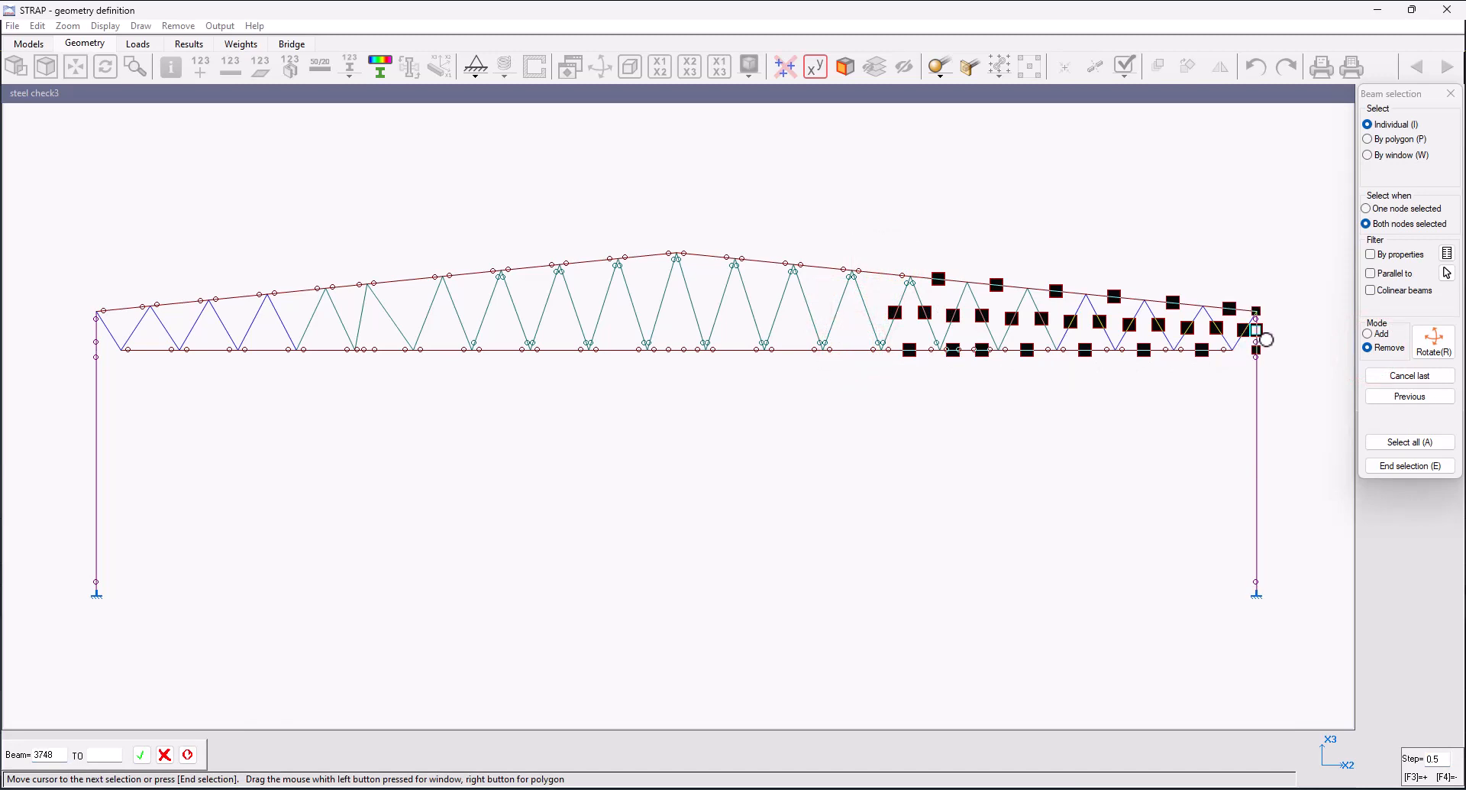
left_click(1239, 329)
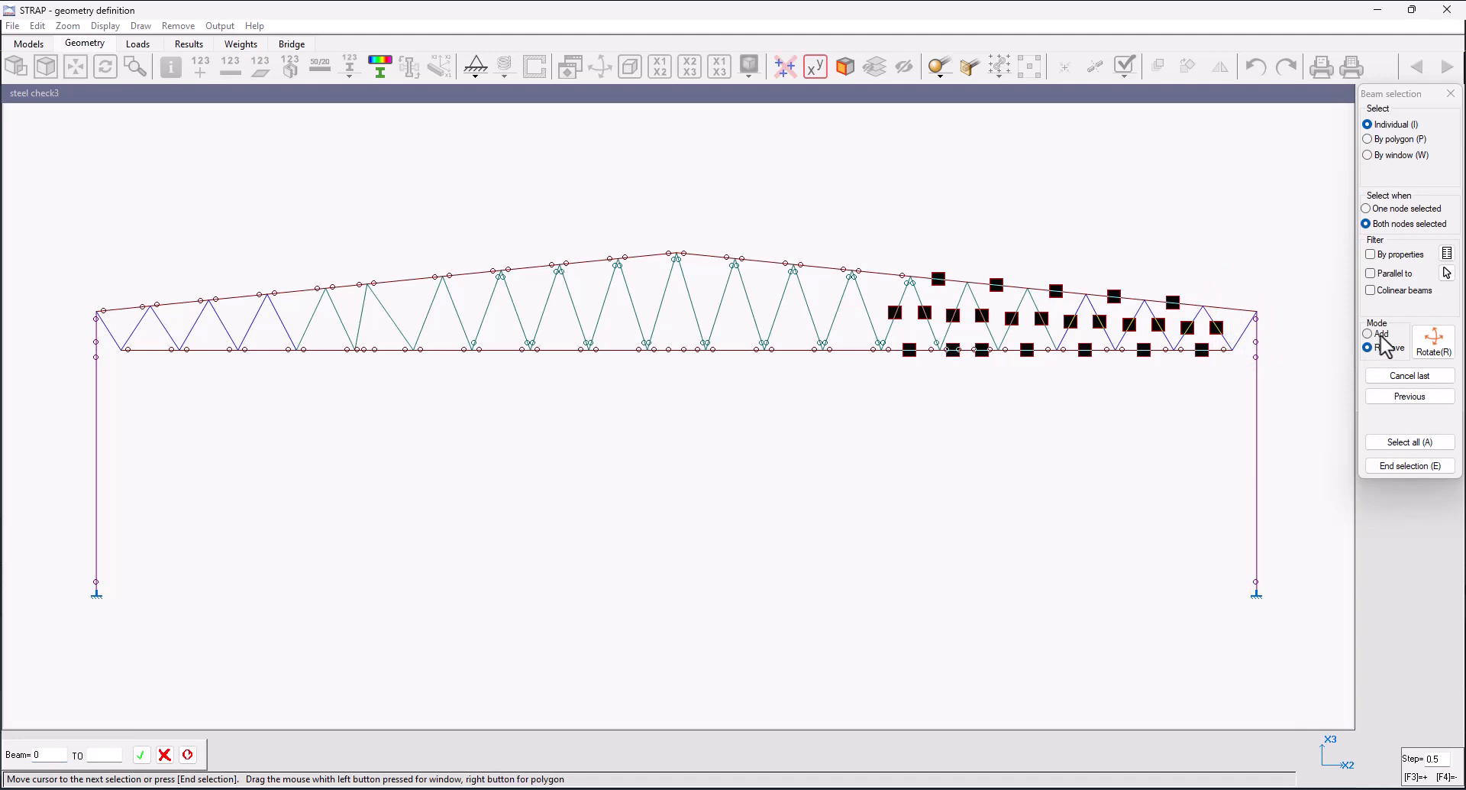
Rotate the model to an oblique 3D view during the beam selection and return to selecting beams.
left_click(1433, 344)
left_click_drag(746, 402, 517, 386)
left_click_drag(705, 331, 617, 387)
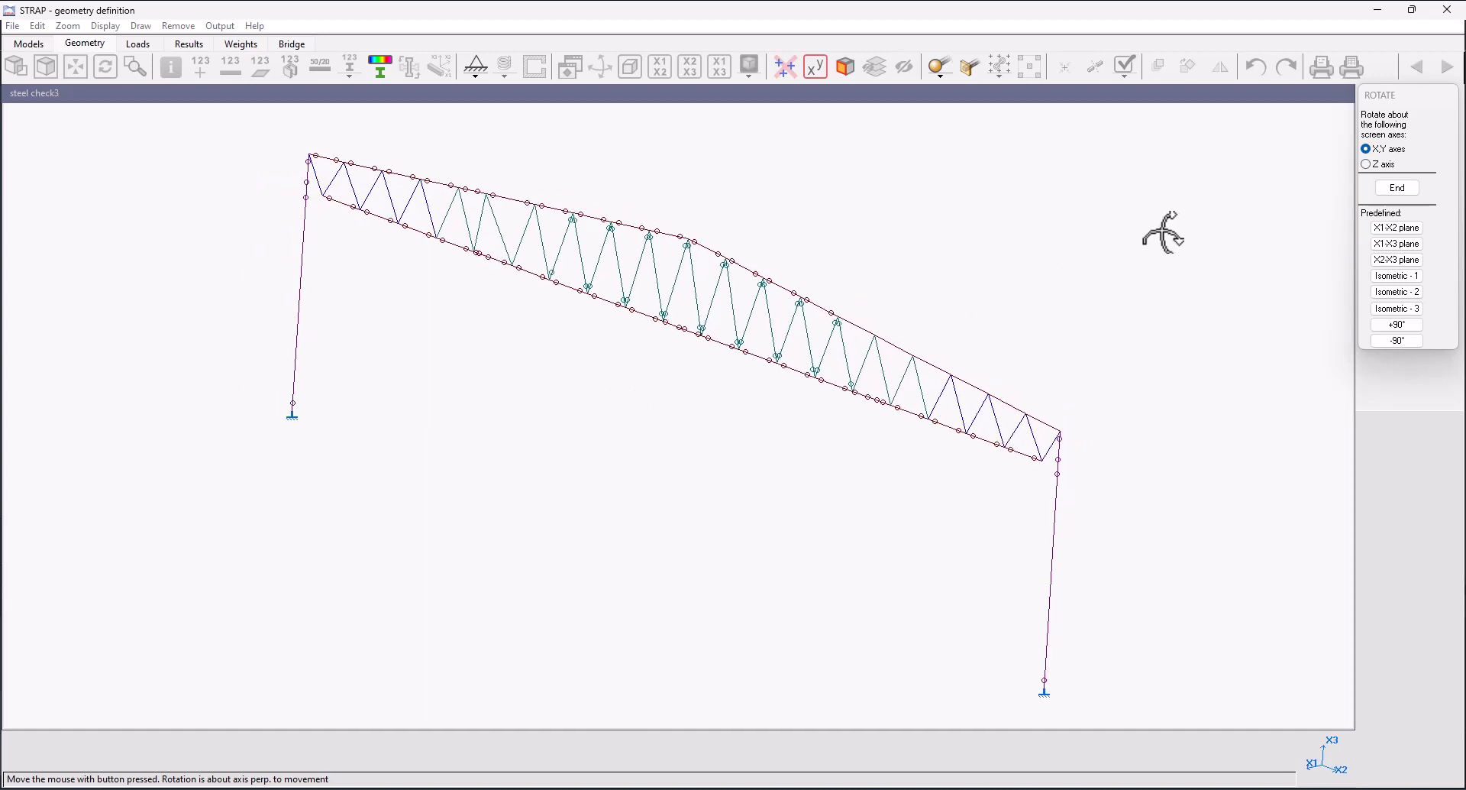
left_click(1396, 189)
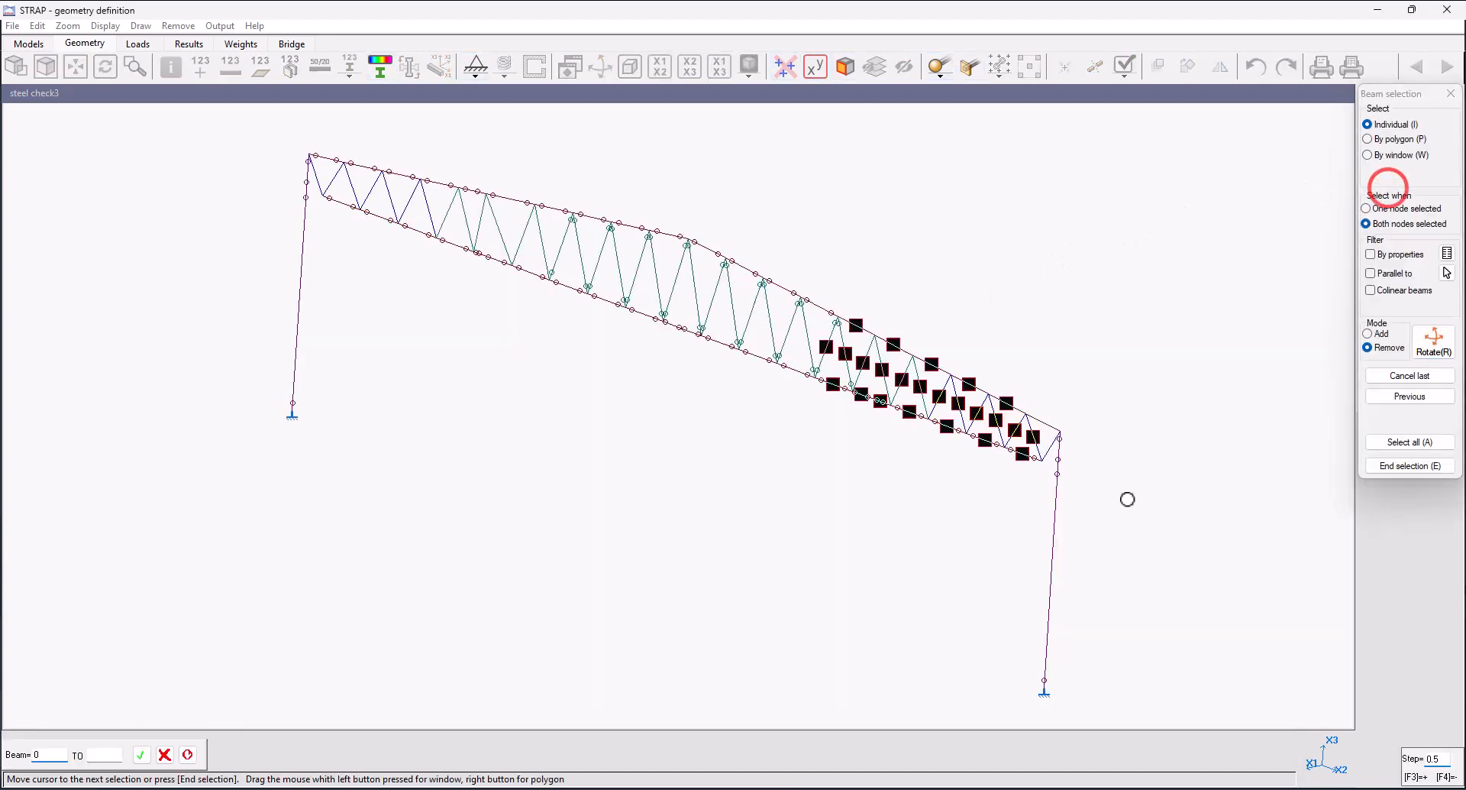
left_click(630, 253)
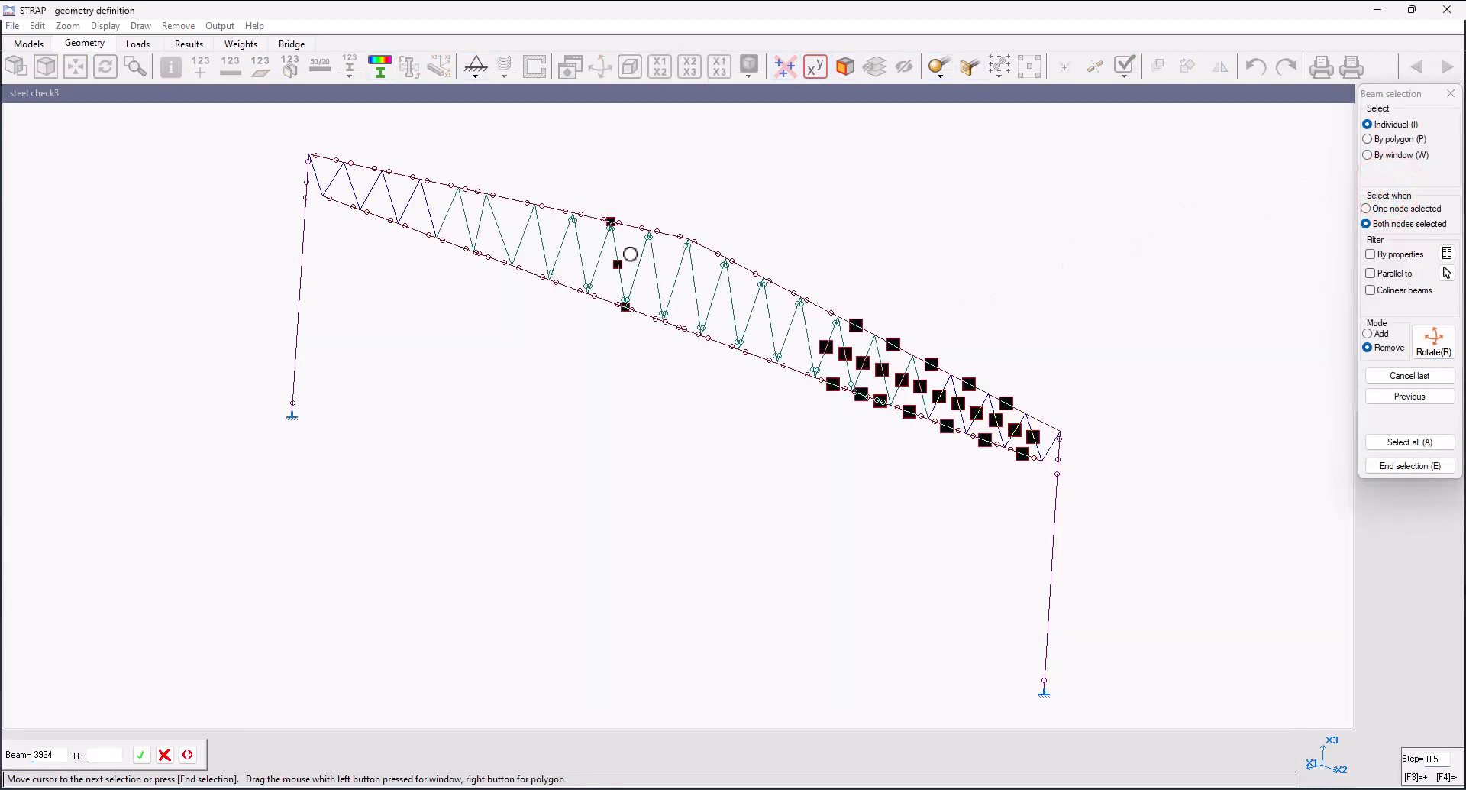
left_click(625, 252)
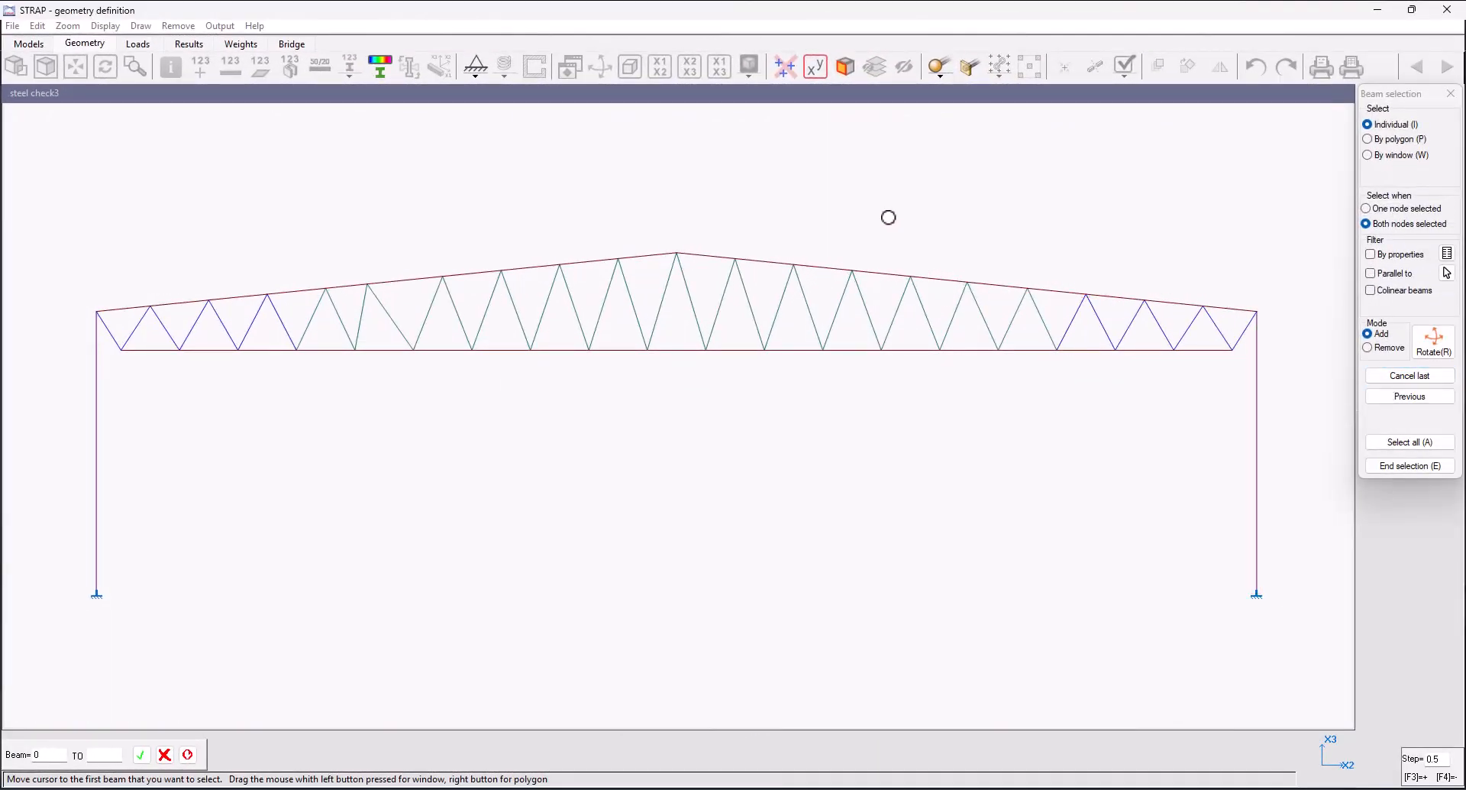
Select truss members with three windows: in the right half, around the ridge, and in the left half.
left_click_drag(881, 210, 1142, 412)
left_click_drag(572, 194, 786, 407)
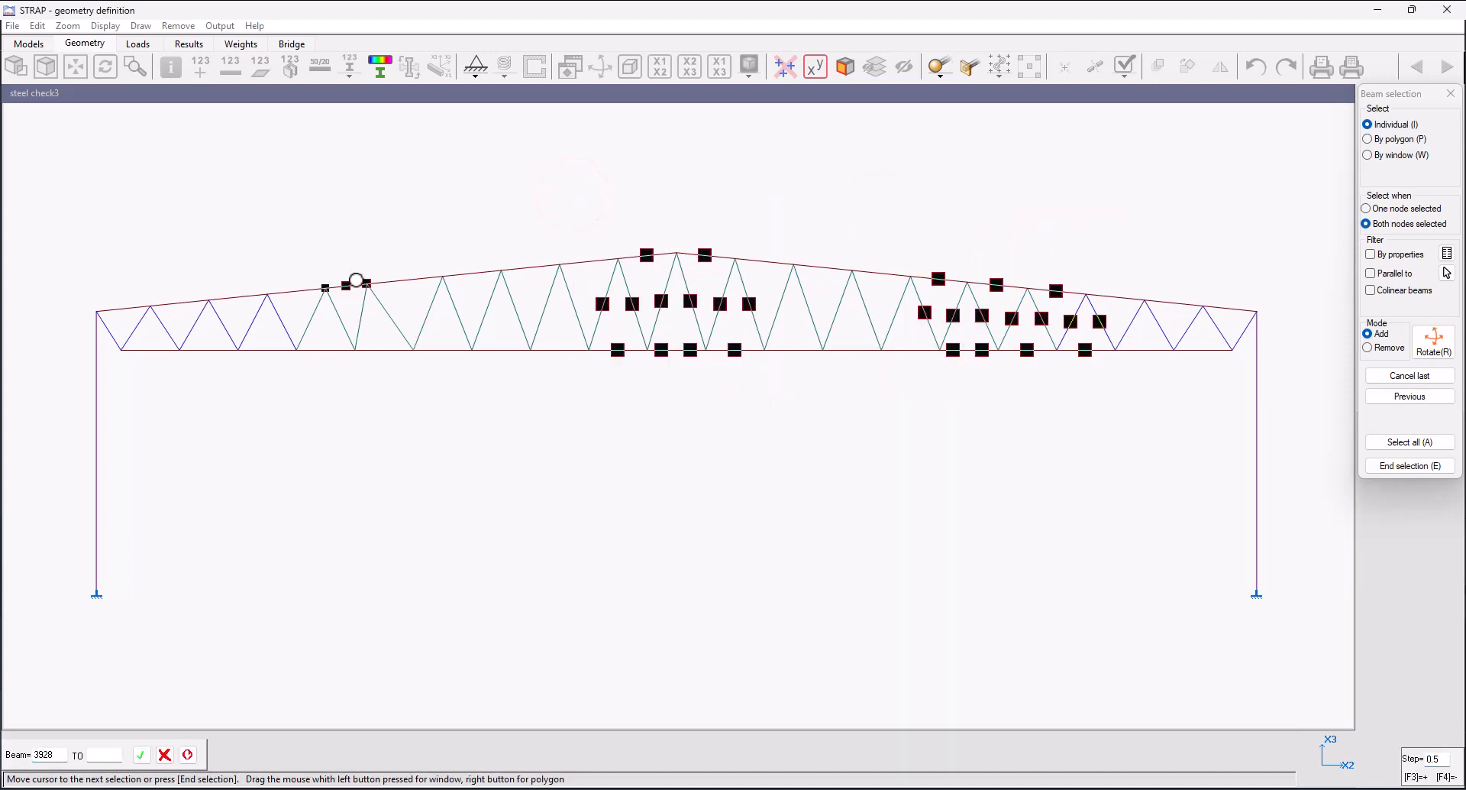
left_click_drag(297, 216, 497, 427)
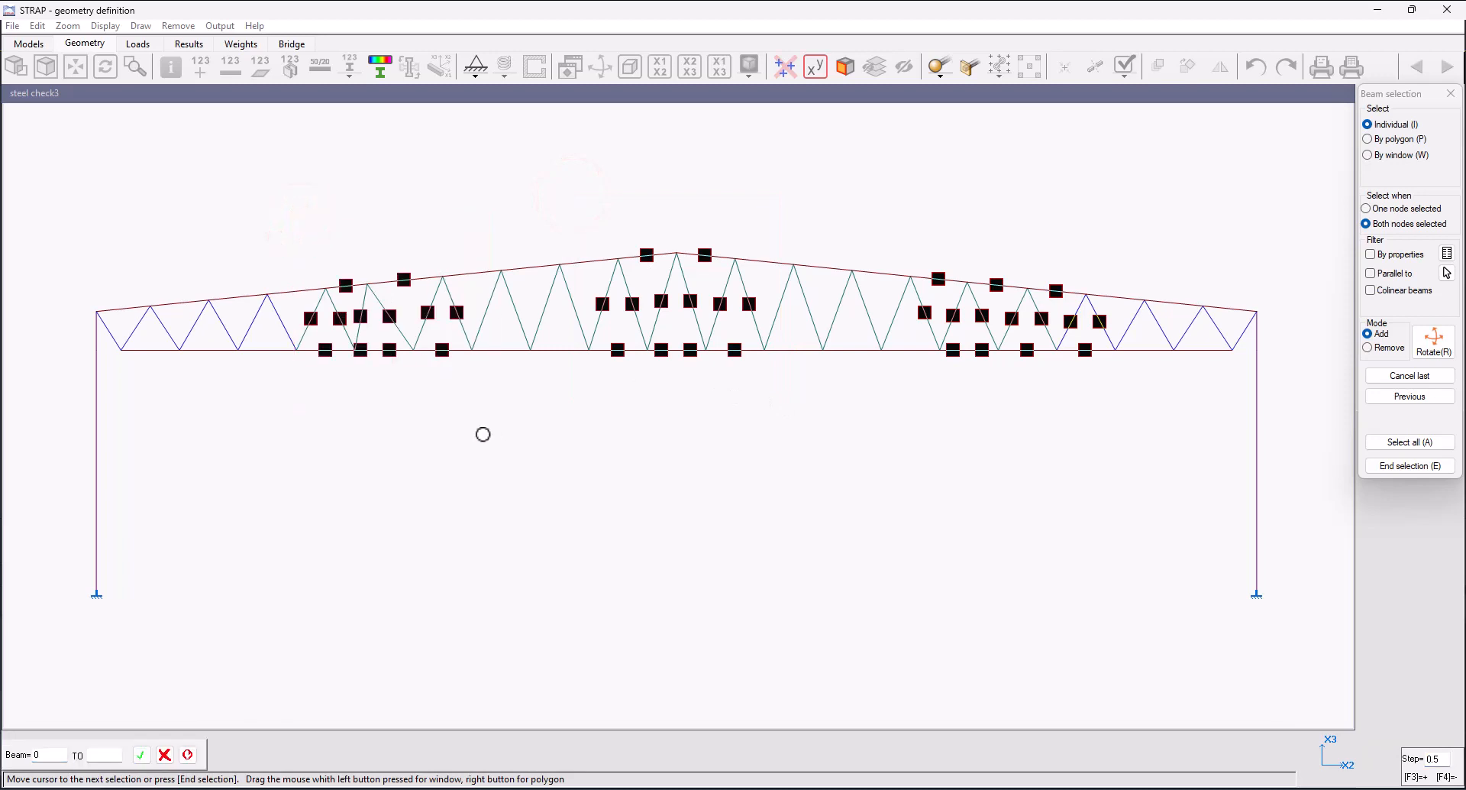
Cancel the last window selection in the truss's left half and apply the releases to the remaining selected beams.
left_click(127, 478)
left_click(112, 478)
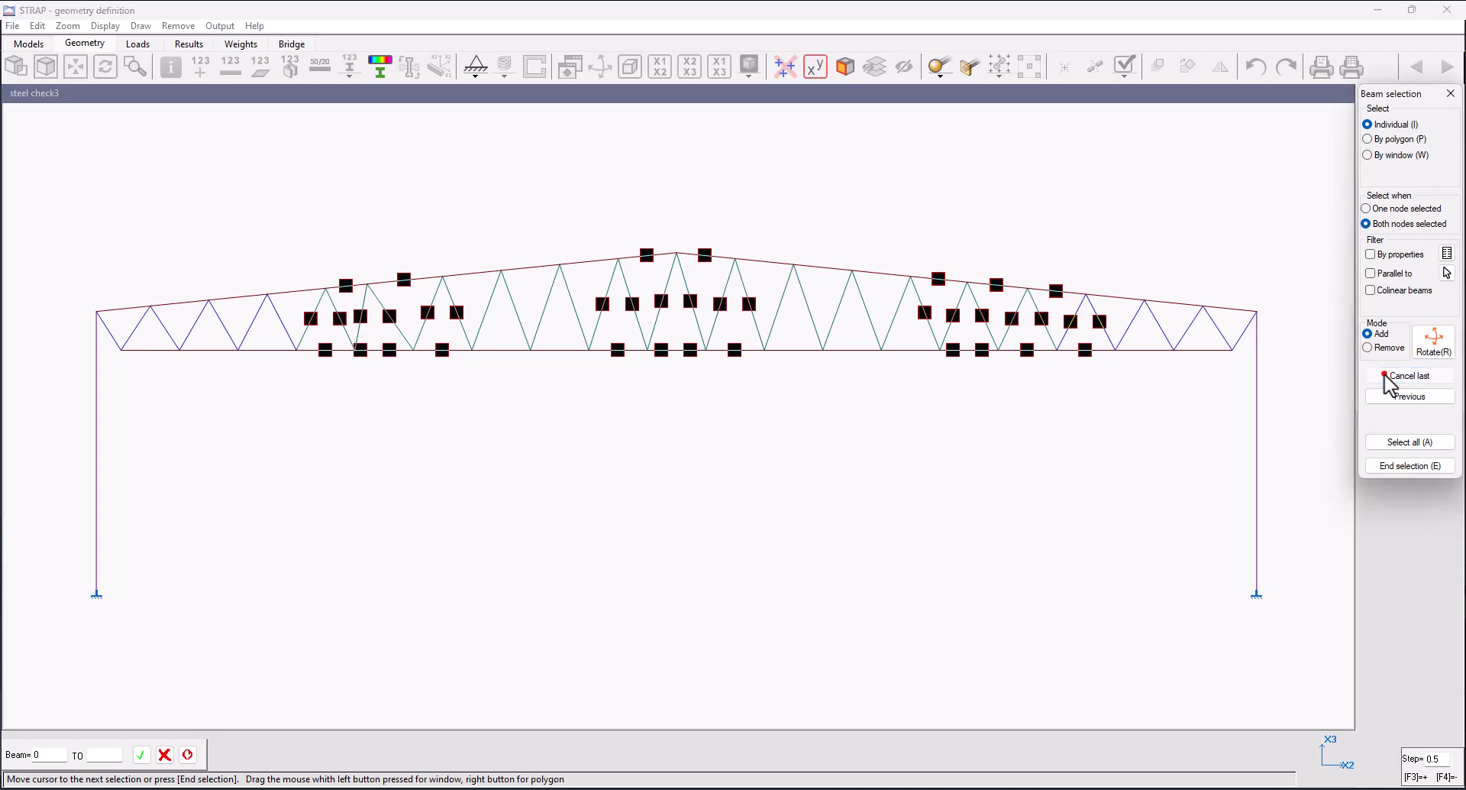
left_click(1390, 381)
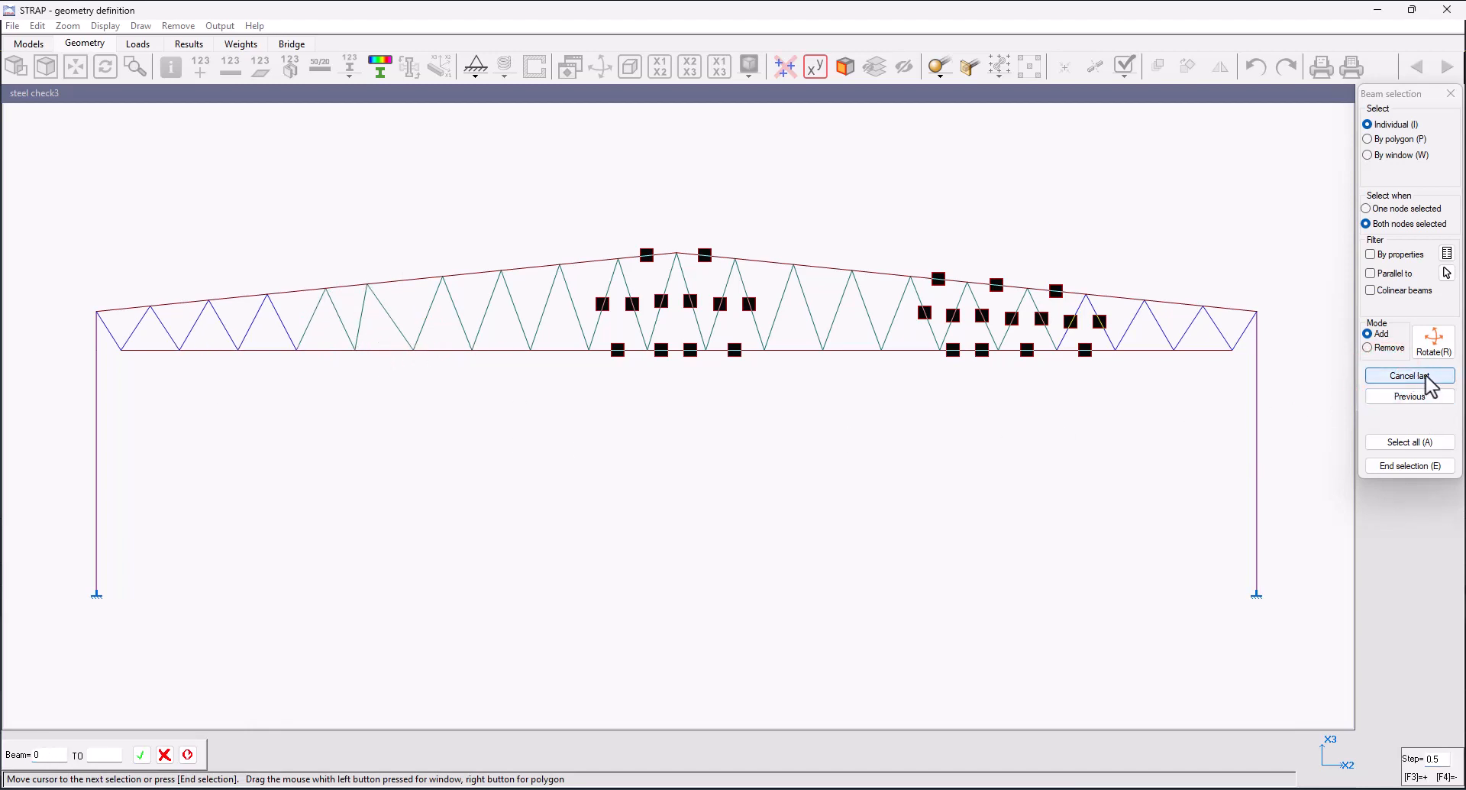
left_click(1415, 466)
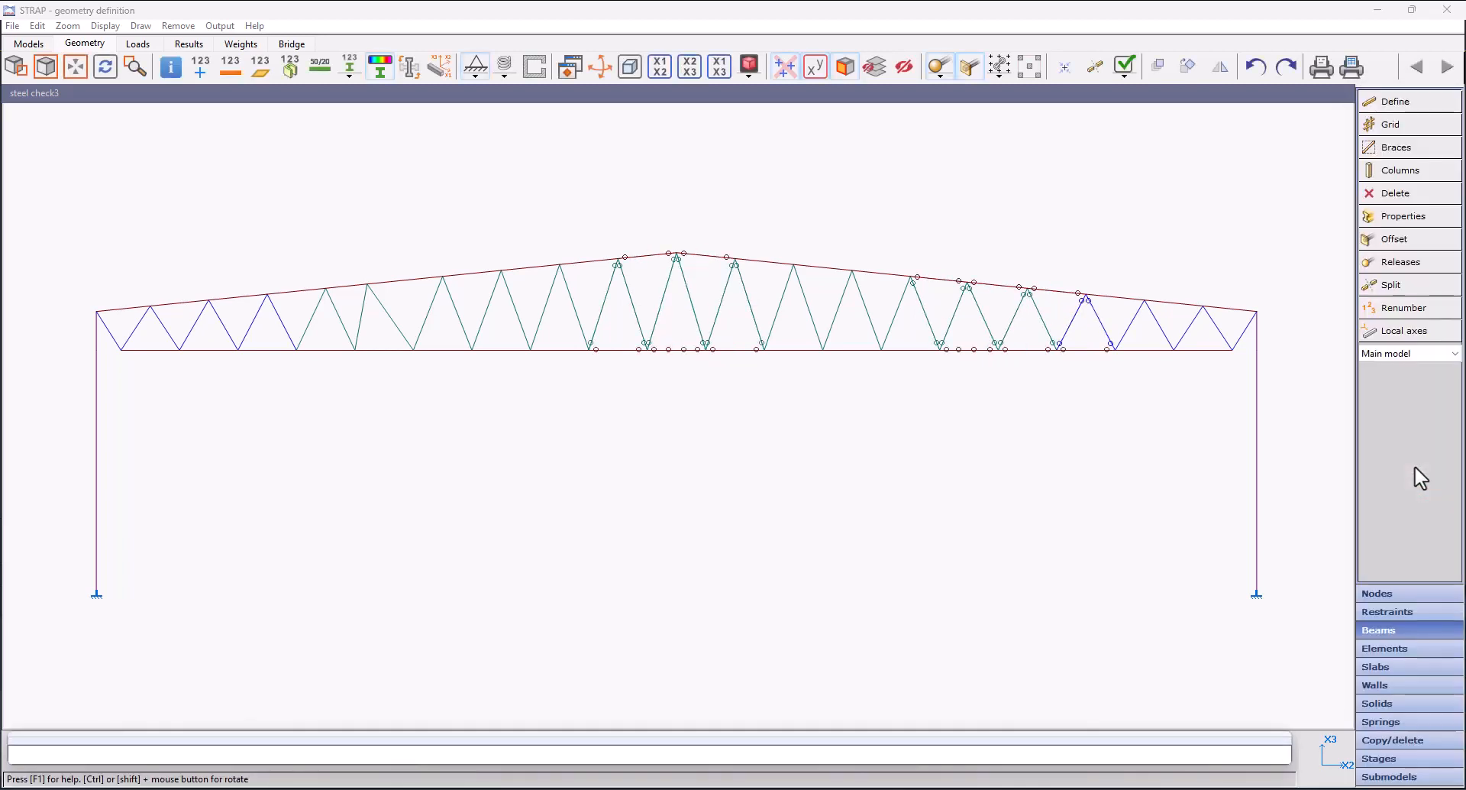
Start another M2 and M3 release, view the saved previous selections without choosing one, and select all beams of the frame.
left_click(1413, 264)
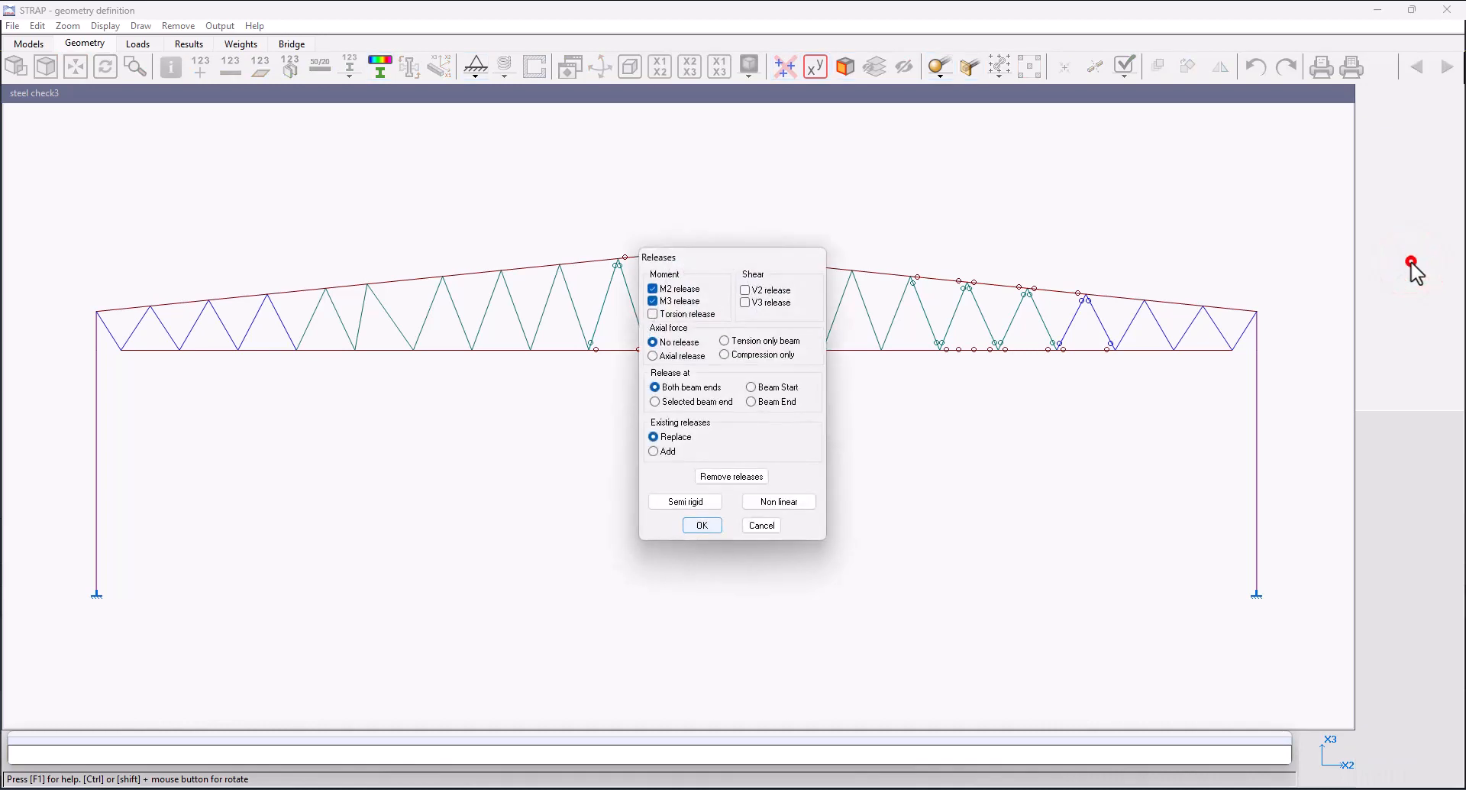
key("Return")
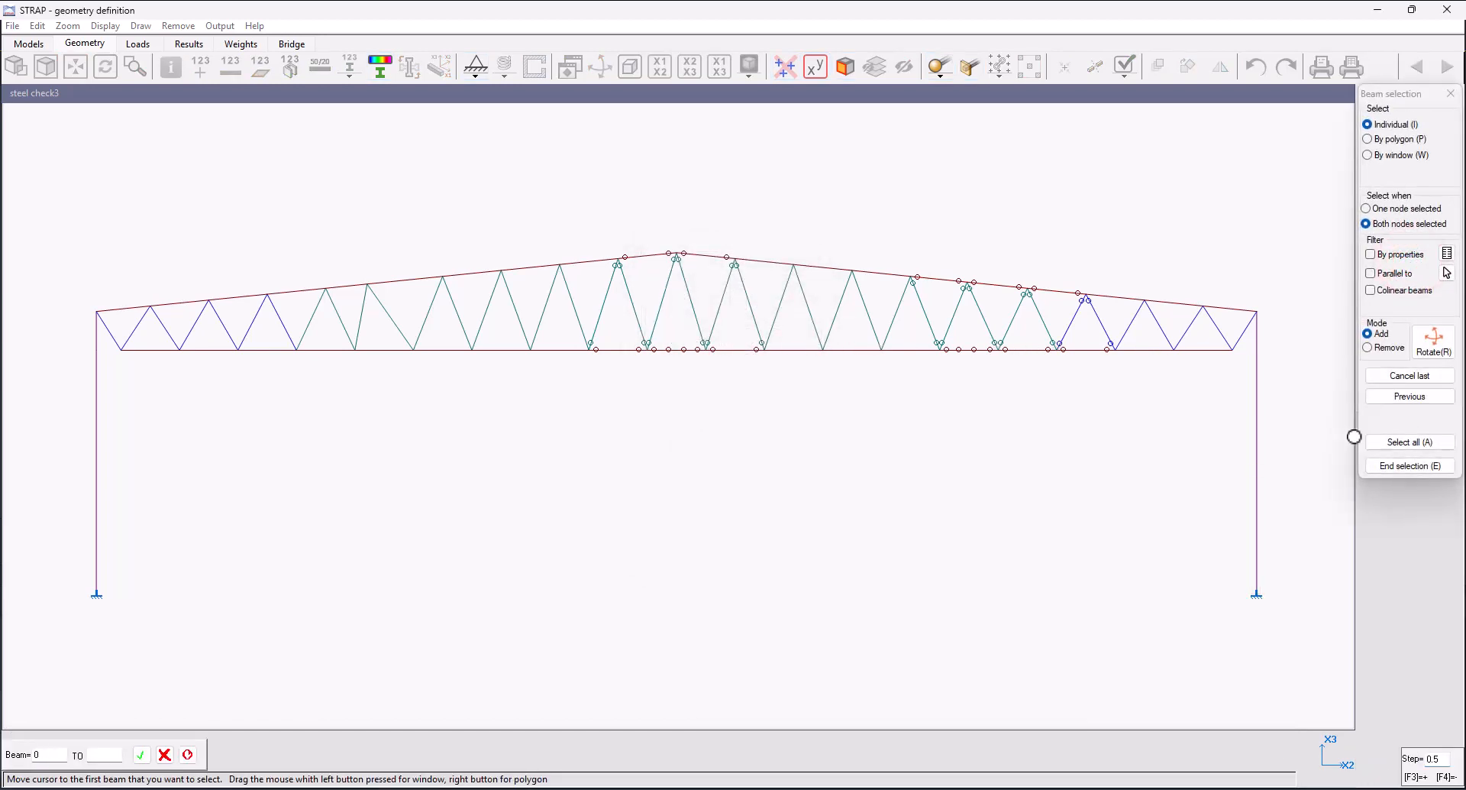
left_click(1411, 397)
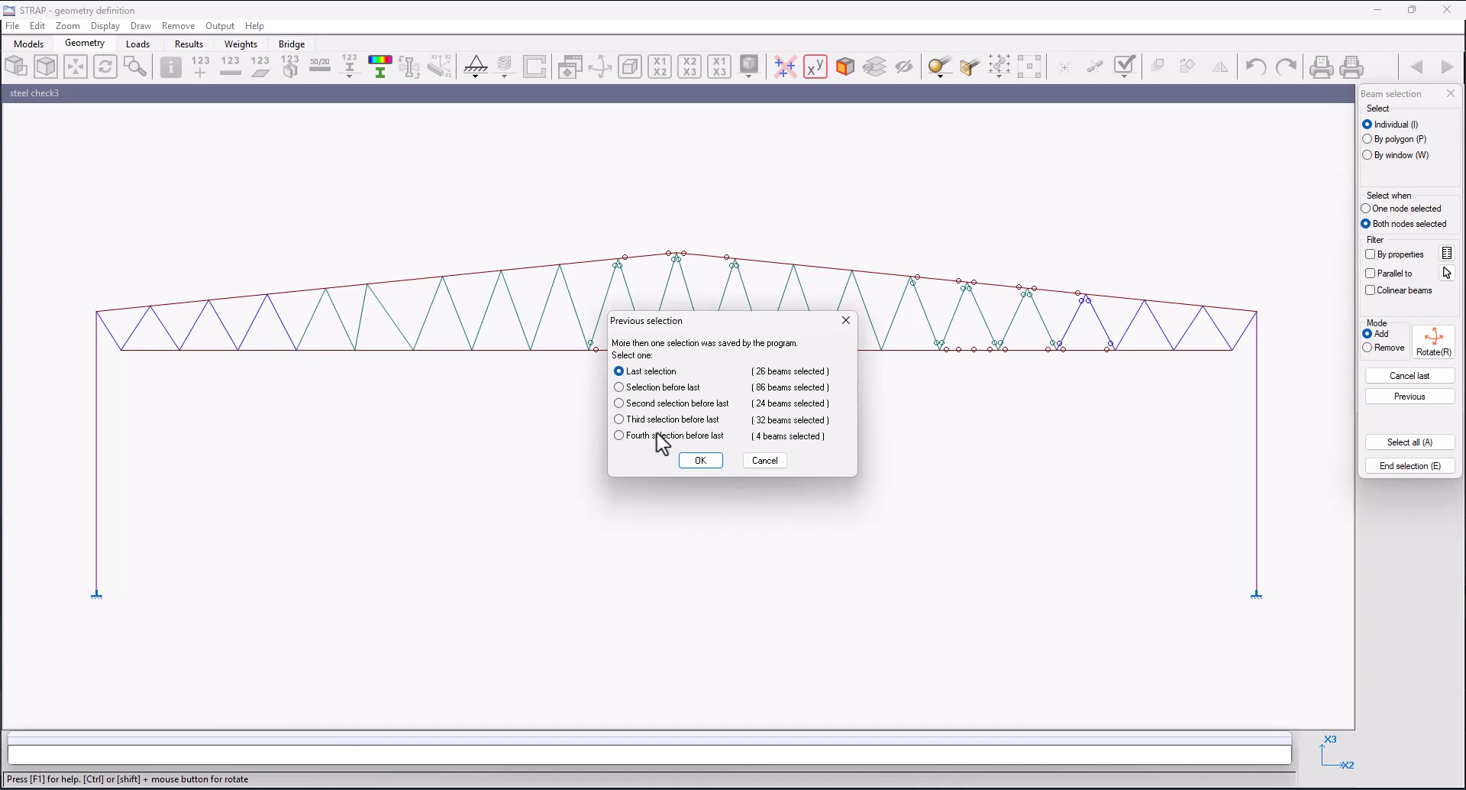
left_click(763, 461)
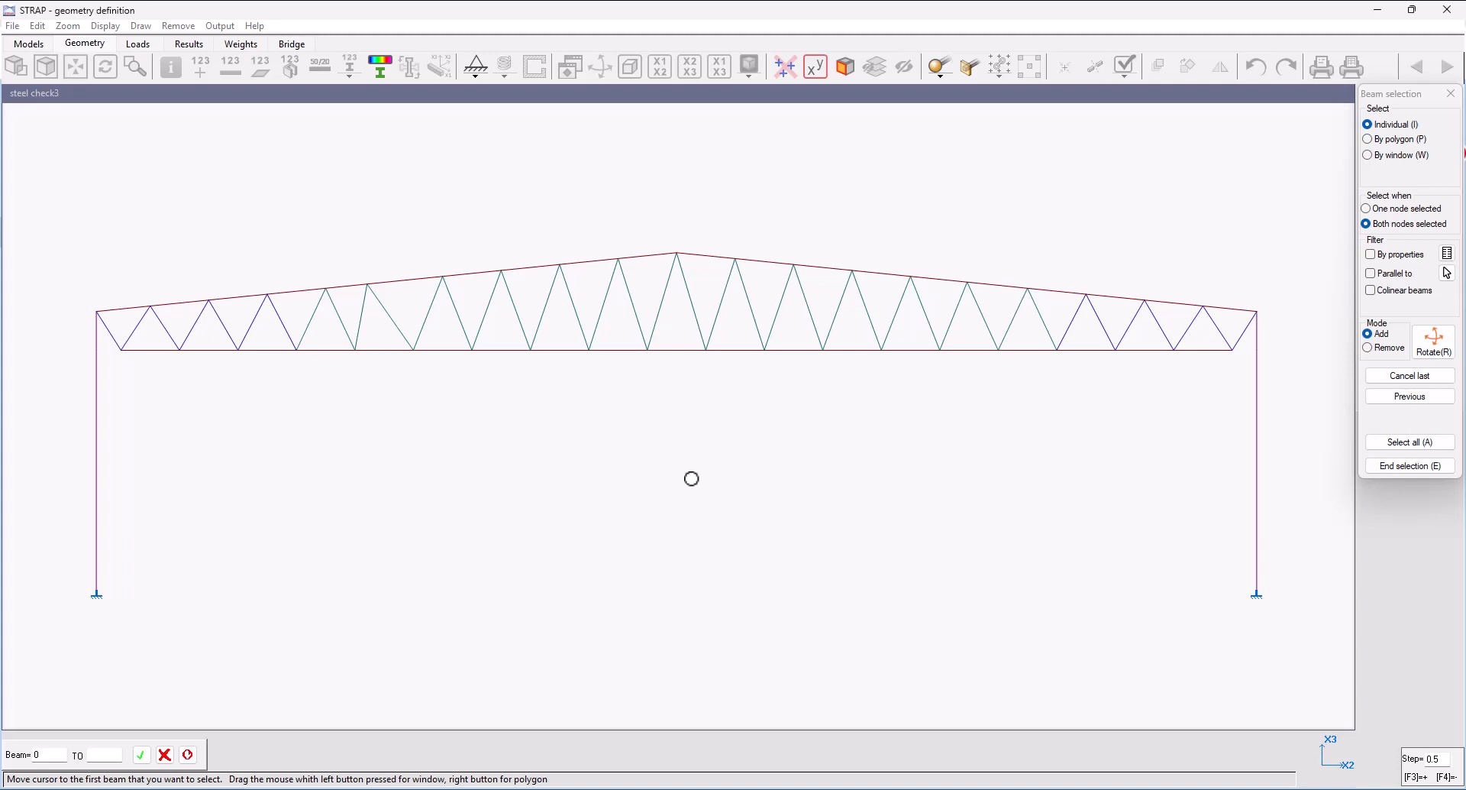
key("a")
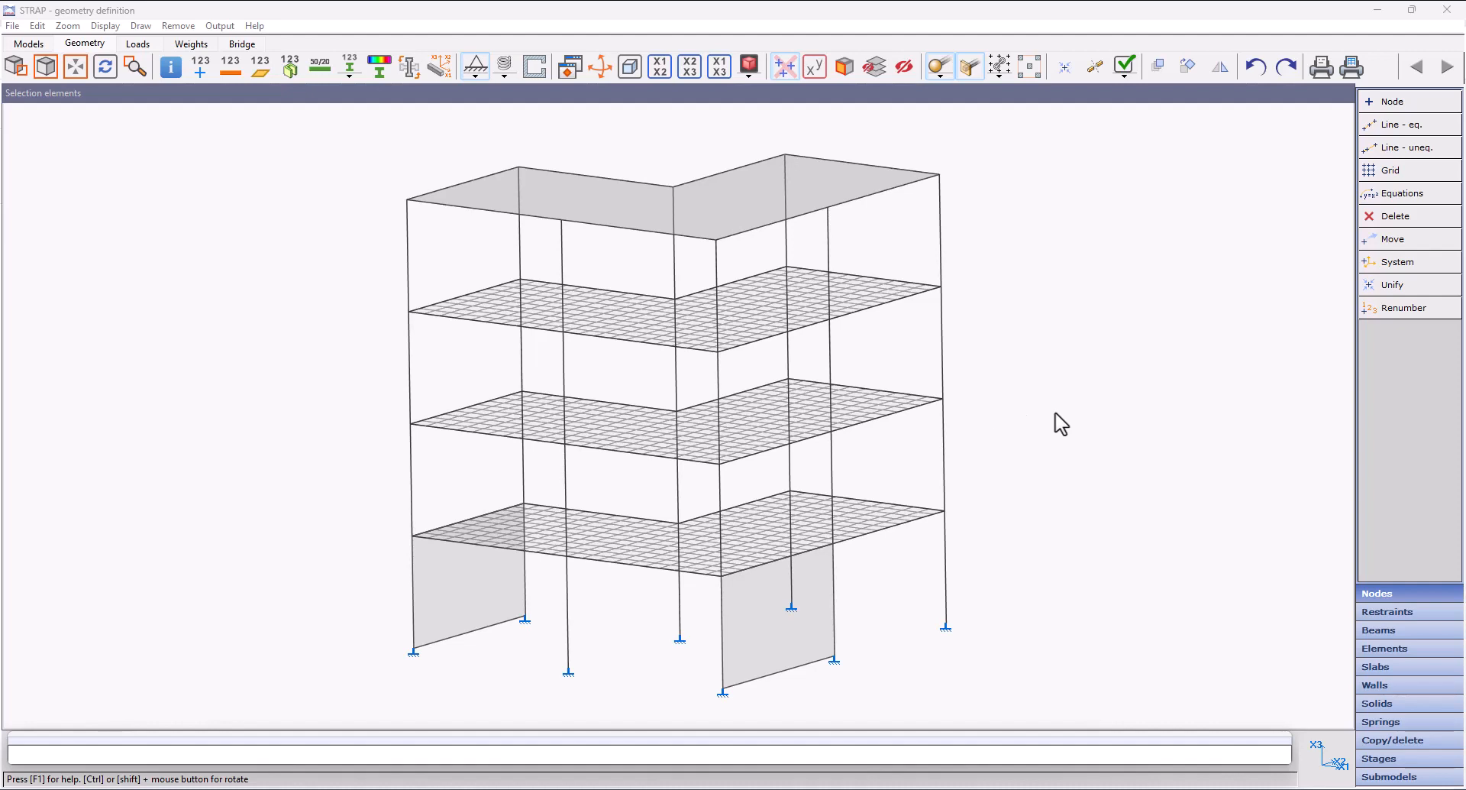
Apply pinned restraints to all existing support nodes of the building, selecting all nodes with the Restrained only filter.
left_click(1392, 612)
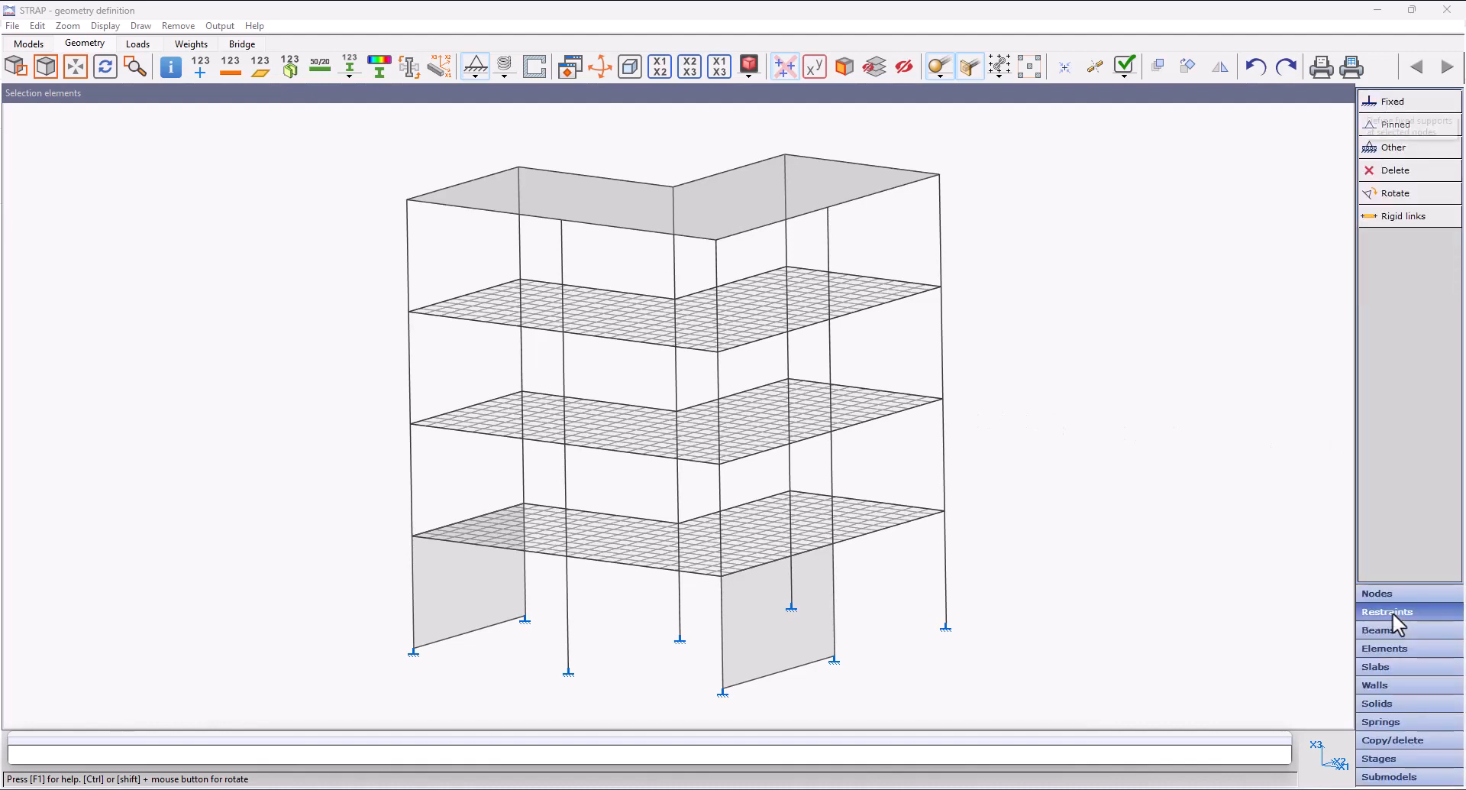
left_click(1398, 124)
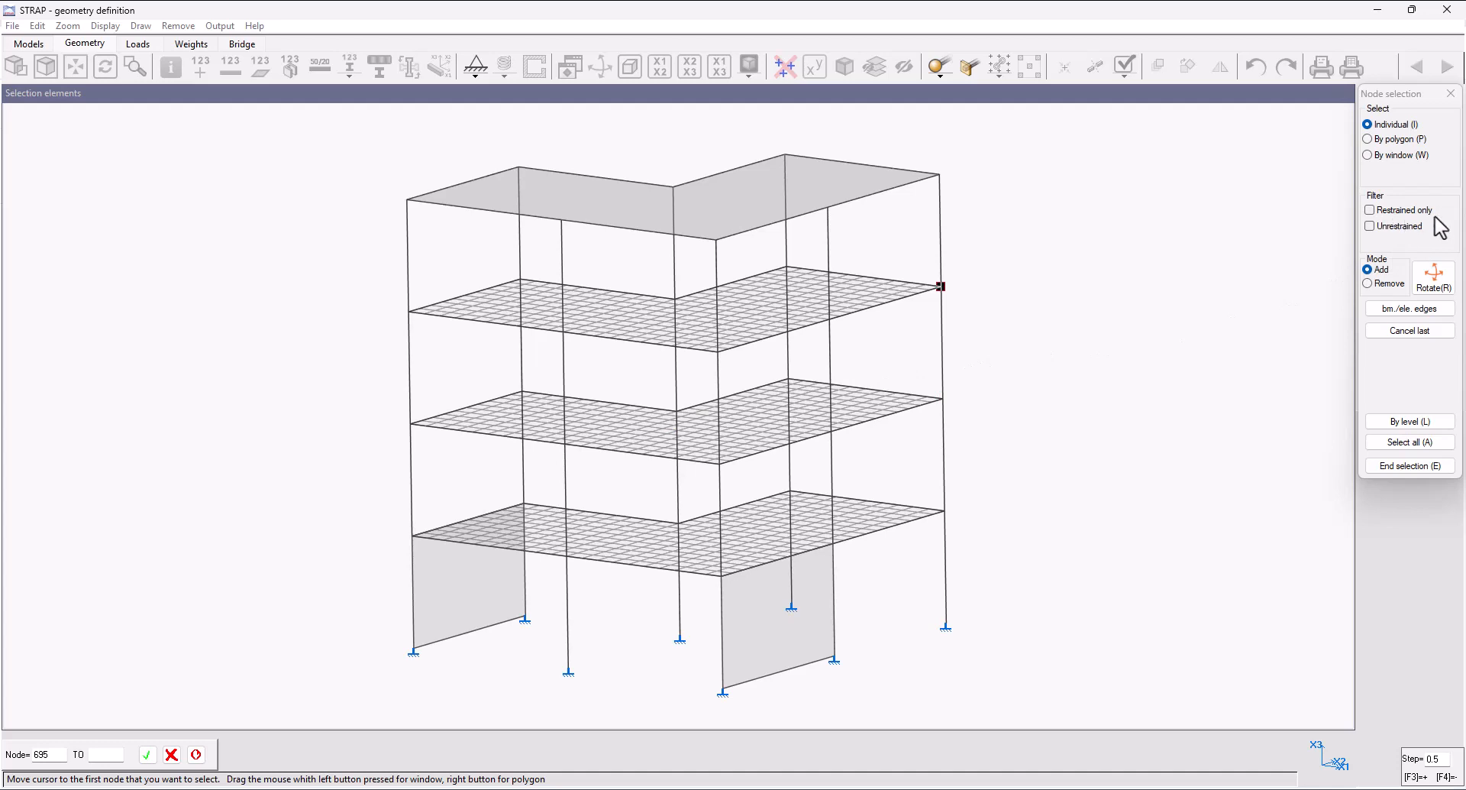
left_click(1394, 212)
left_click(1411, 443)
left_click(1409, 460)
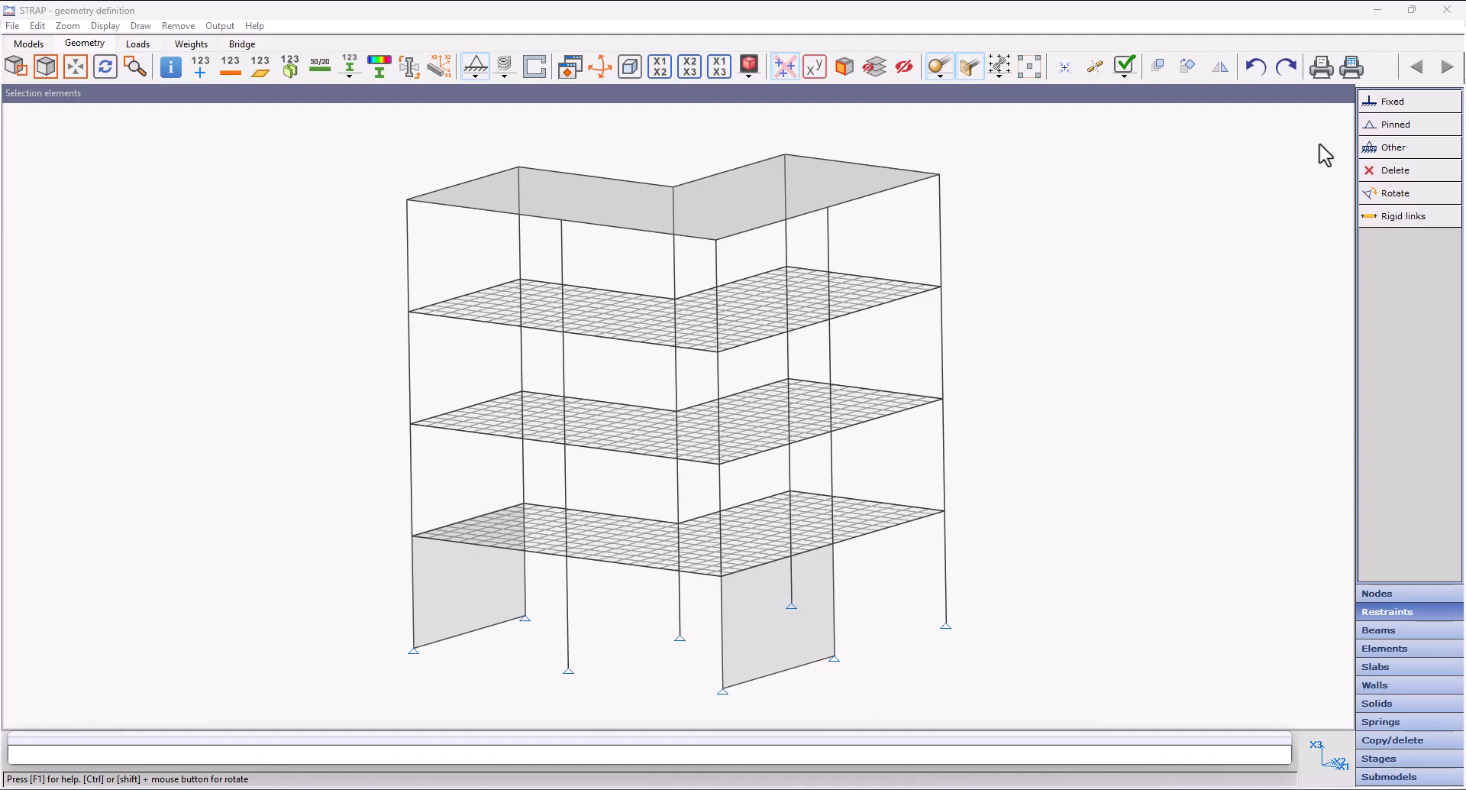
Apply fixed restraints to the base nodes of the two ground-floor walls, selecting wall end nodes at the level of a base node.
left_click(1385, 108)
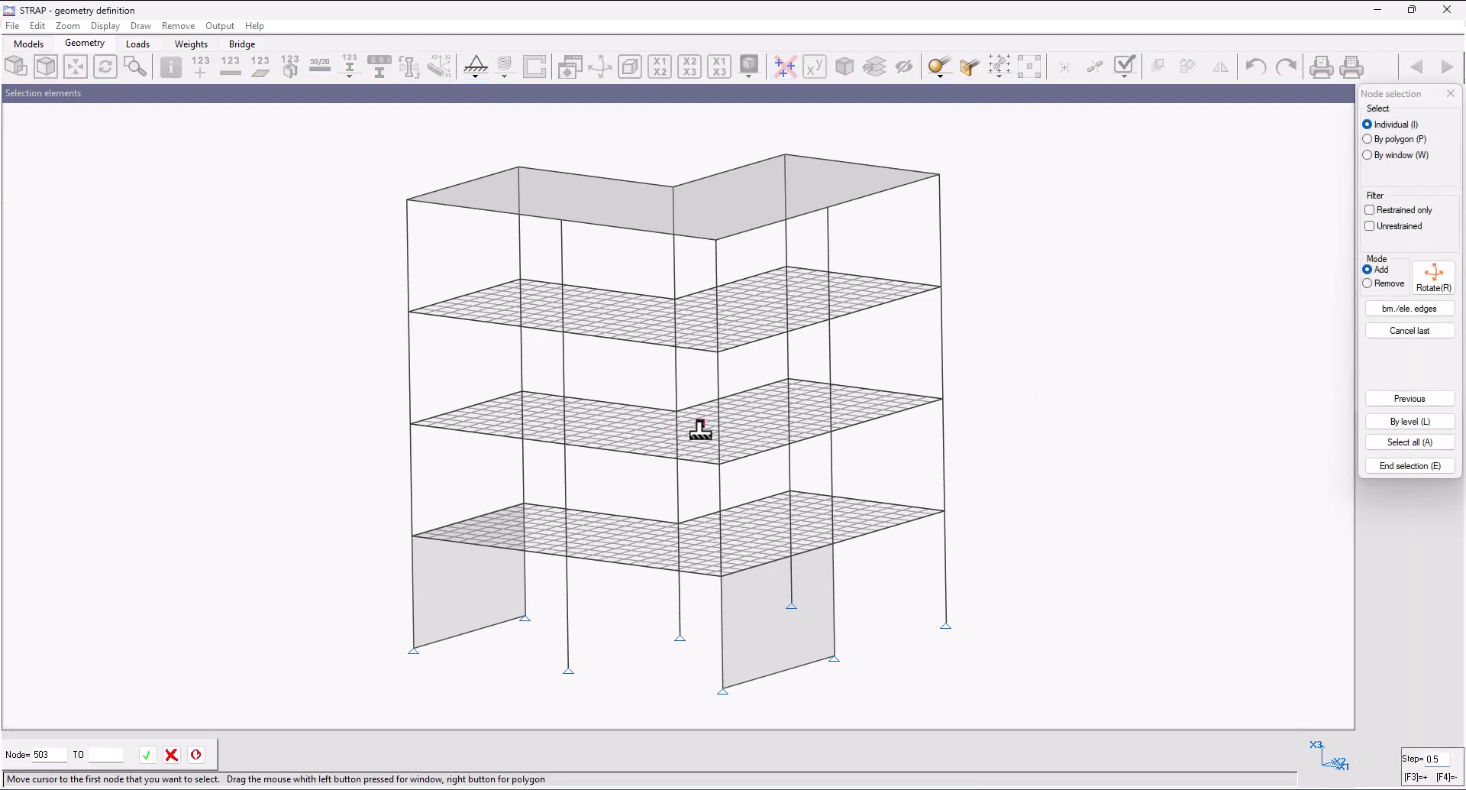
left_click(1400, 311)
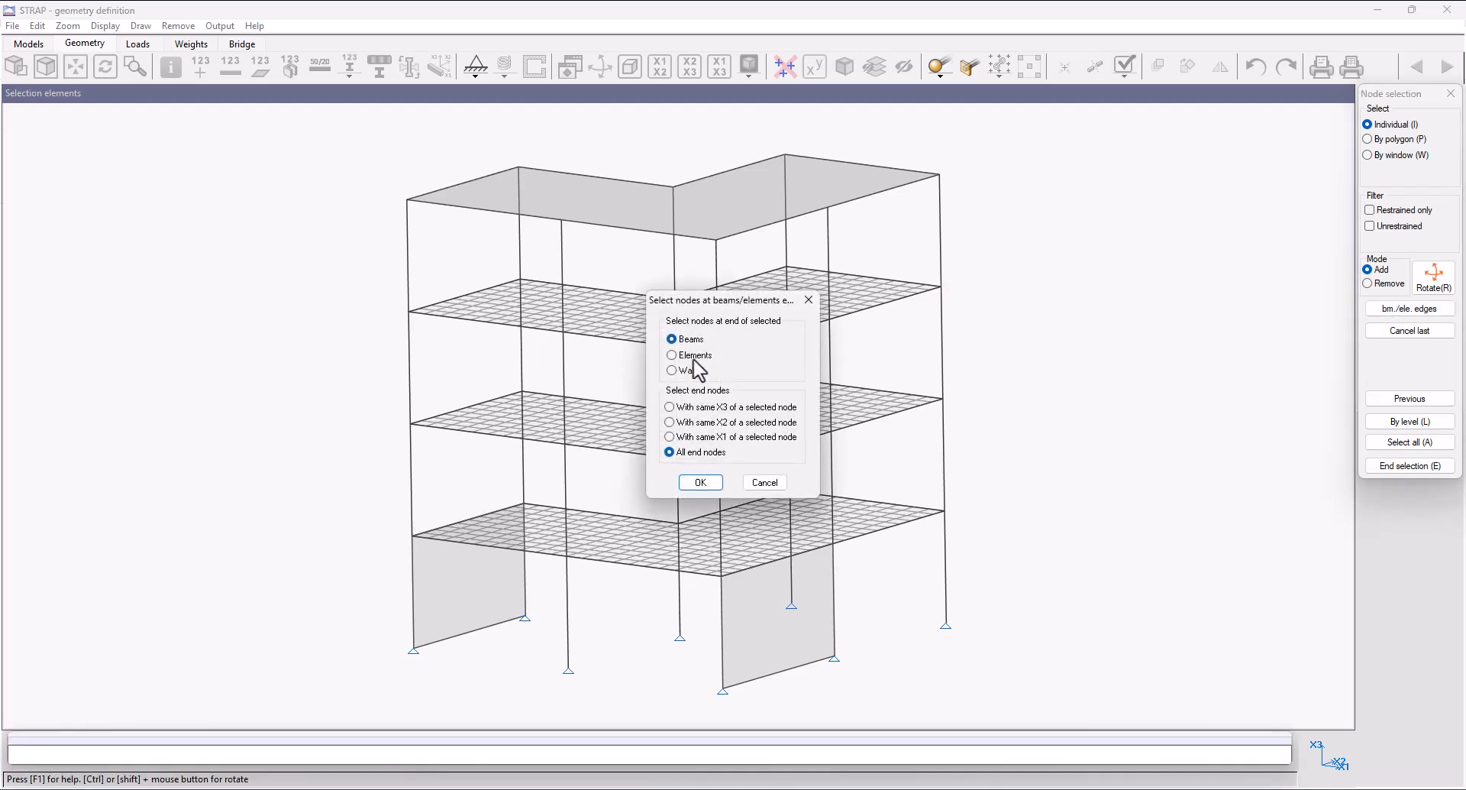
left_click(686, 370)
left_click(701, 484)
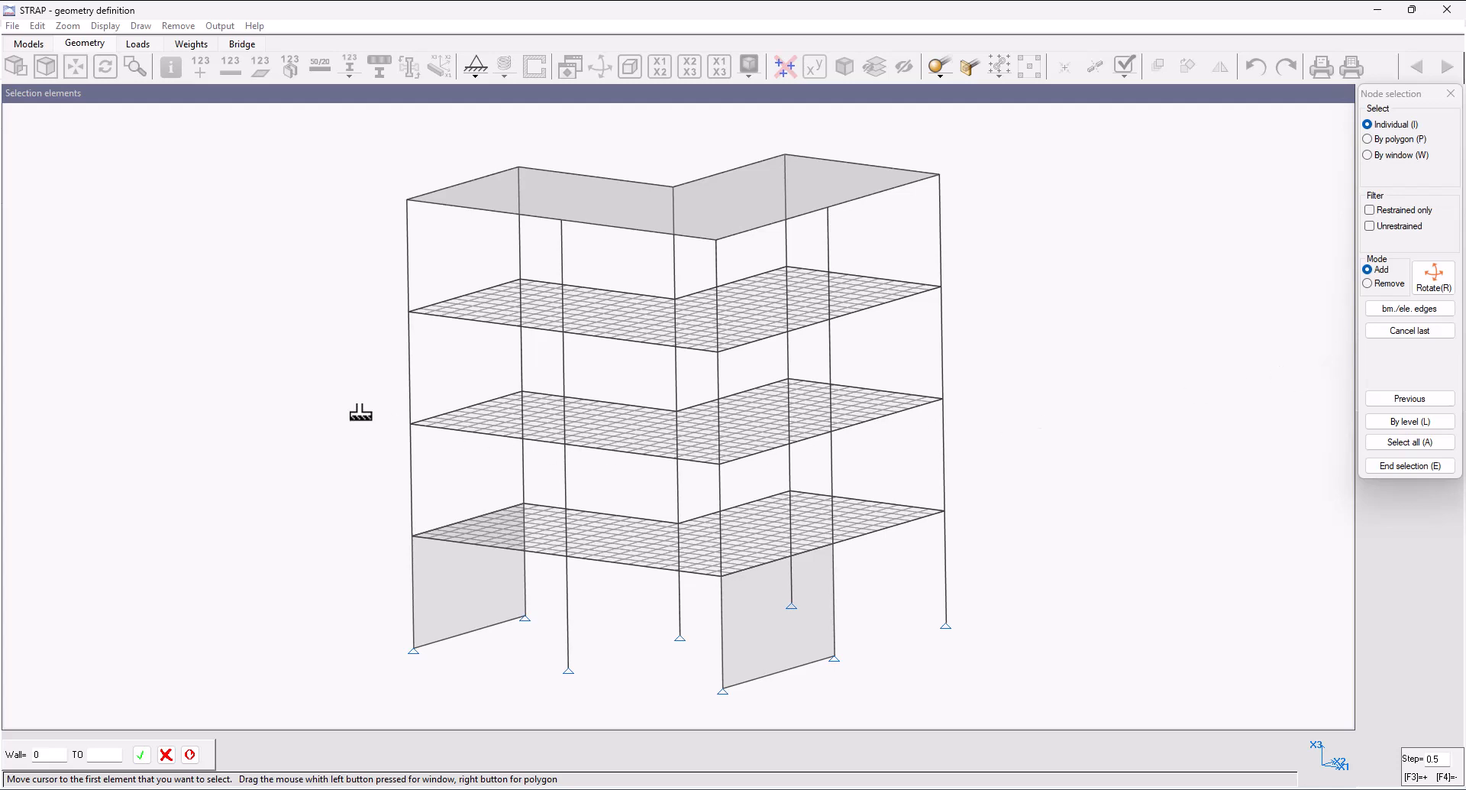
left_click_drag(321, 391, 1075, 710)
key("l")
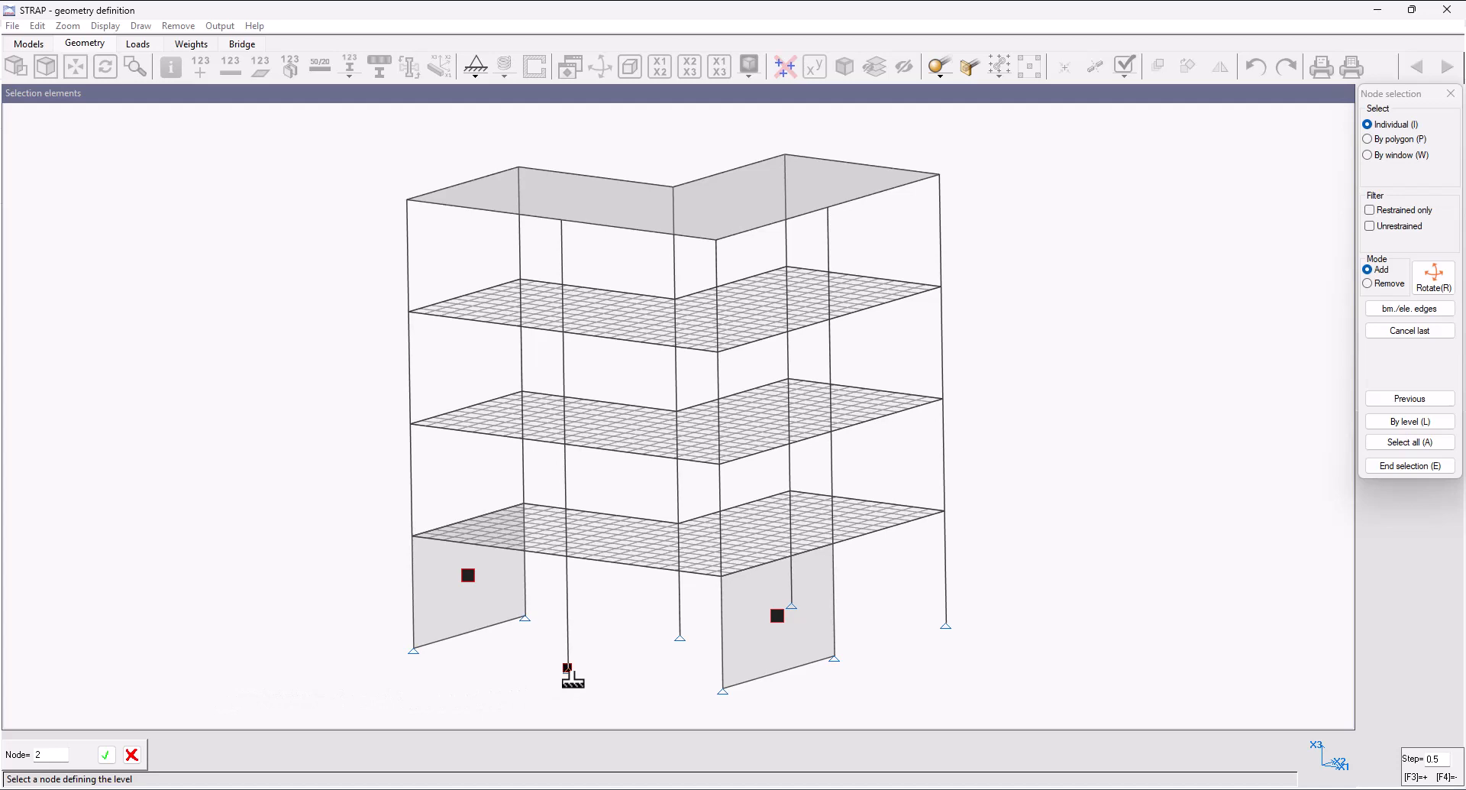
left_click(567, 669)
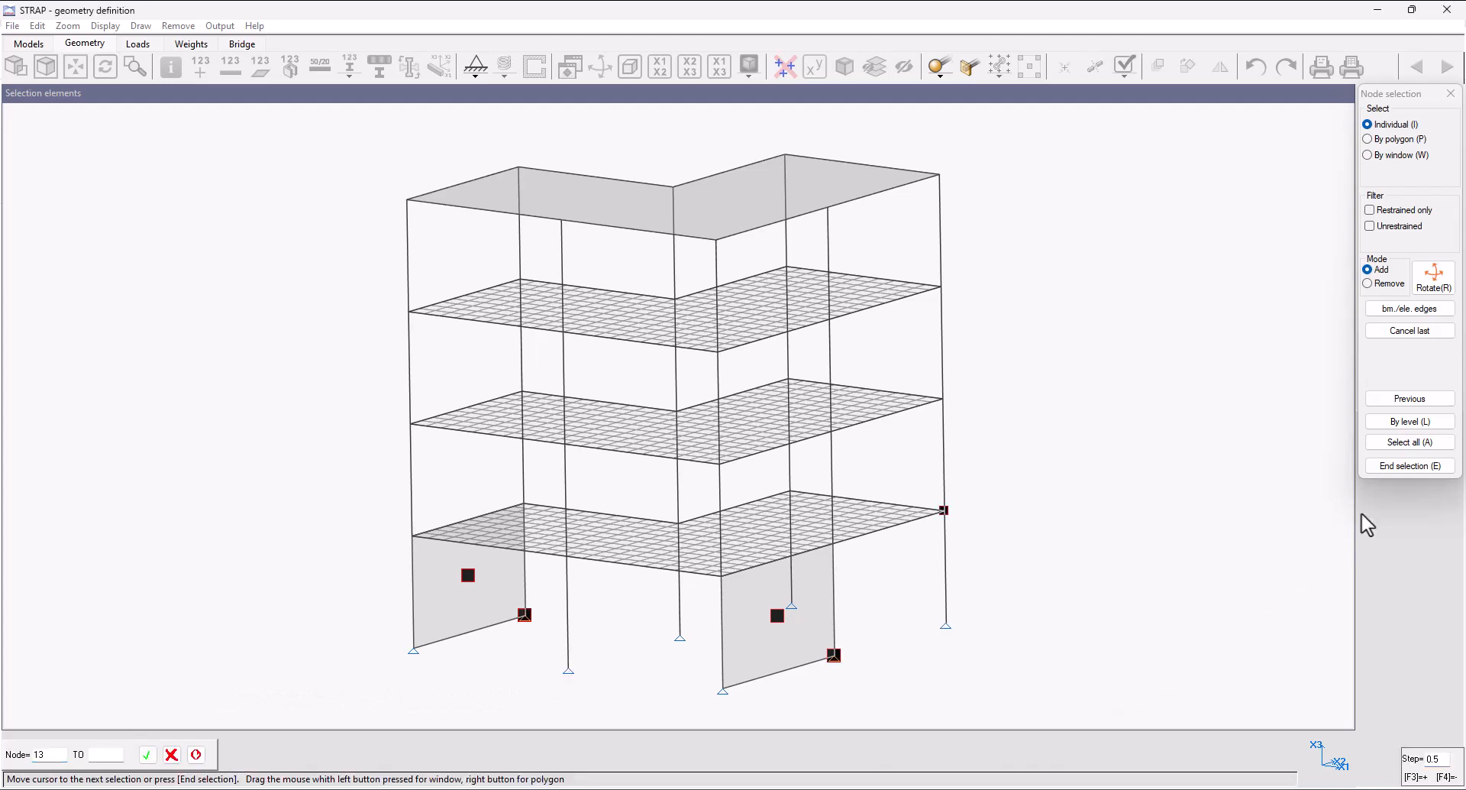
left_click(1402, 466)
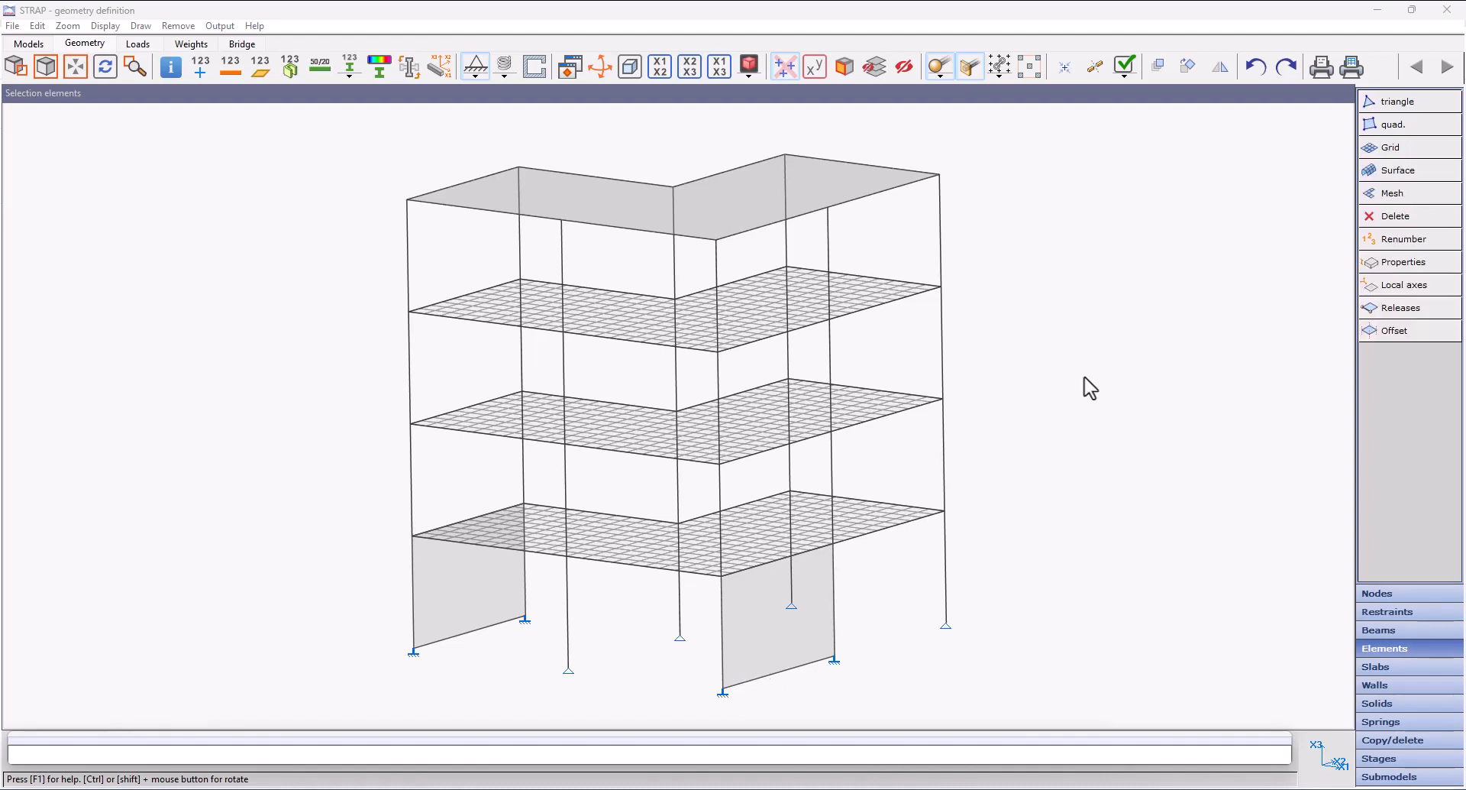
Assign an element property to the three meshed floors, selecting each one by mesh, and close the property groups.
left_click(1413, 266)
left_click(580, 486)
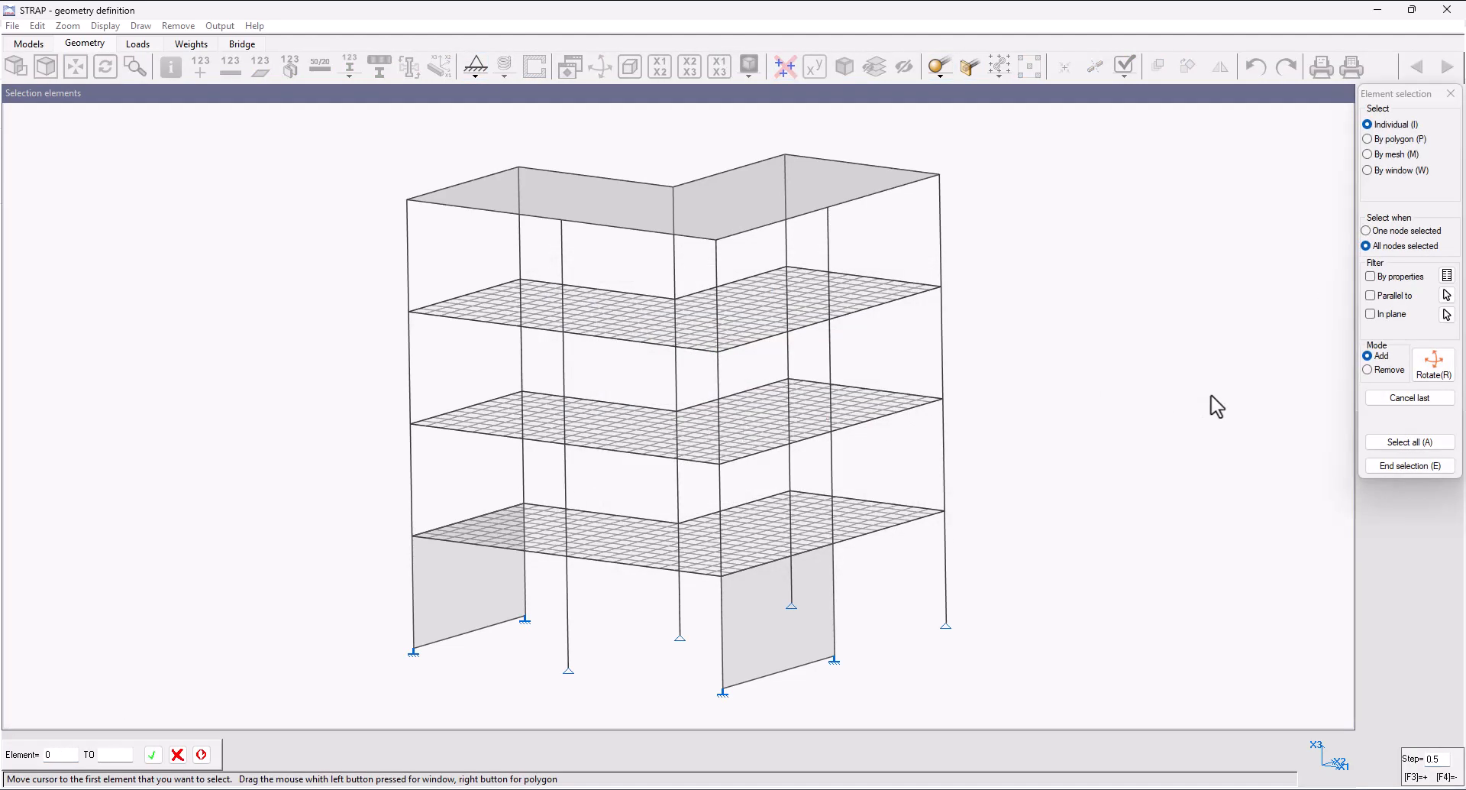
left_click(1385, 155)
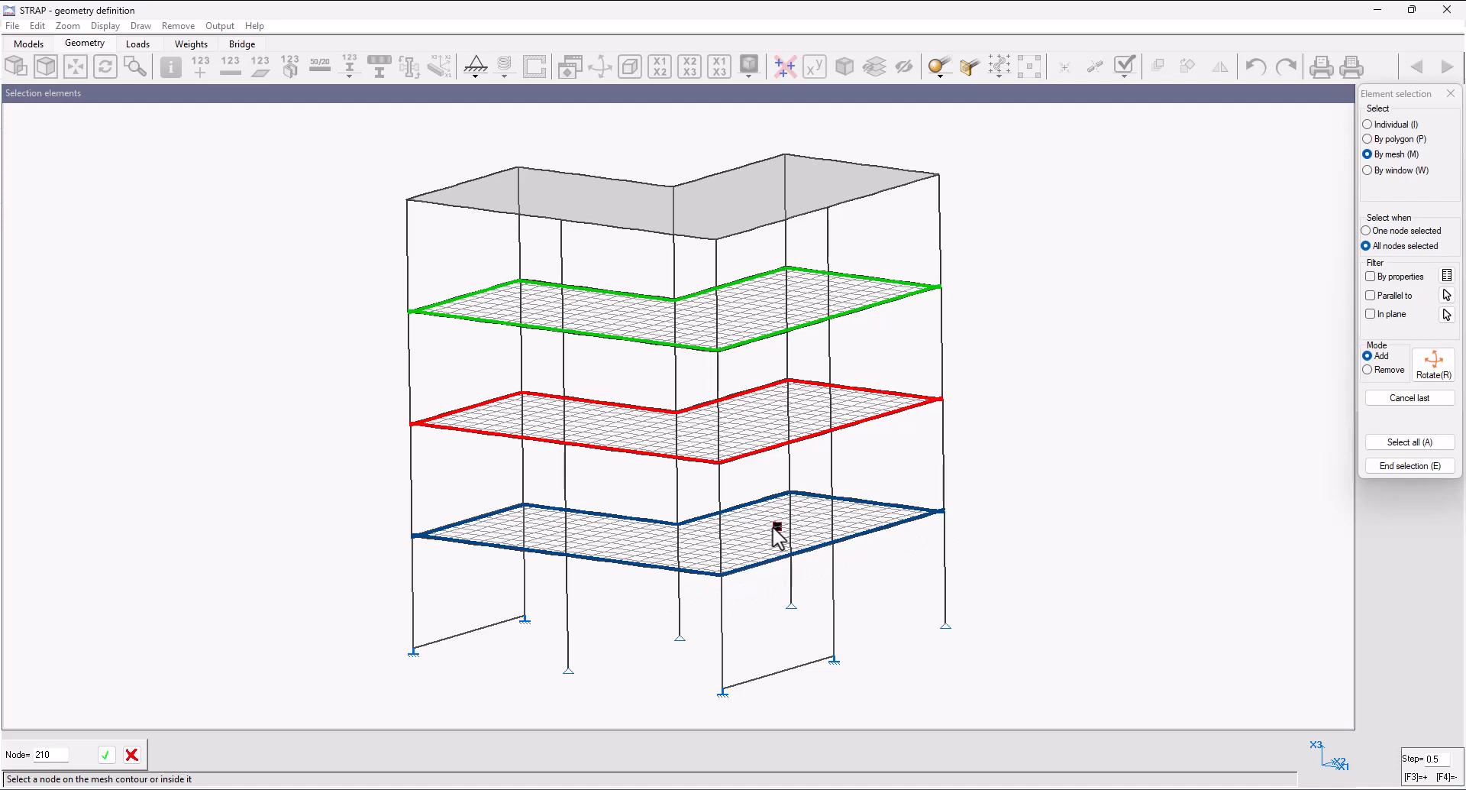
left_click(601, 535)
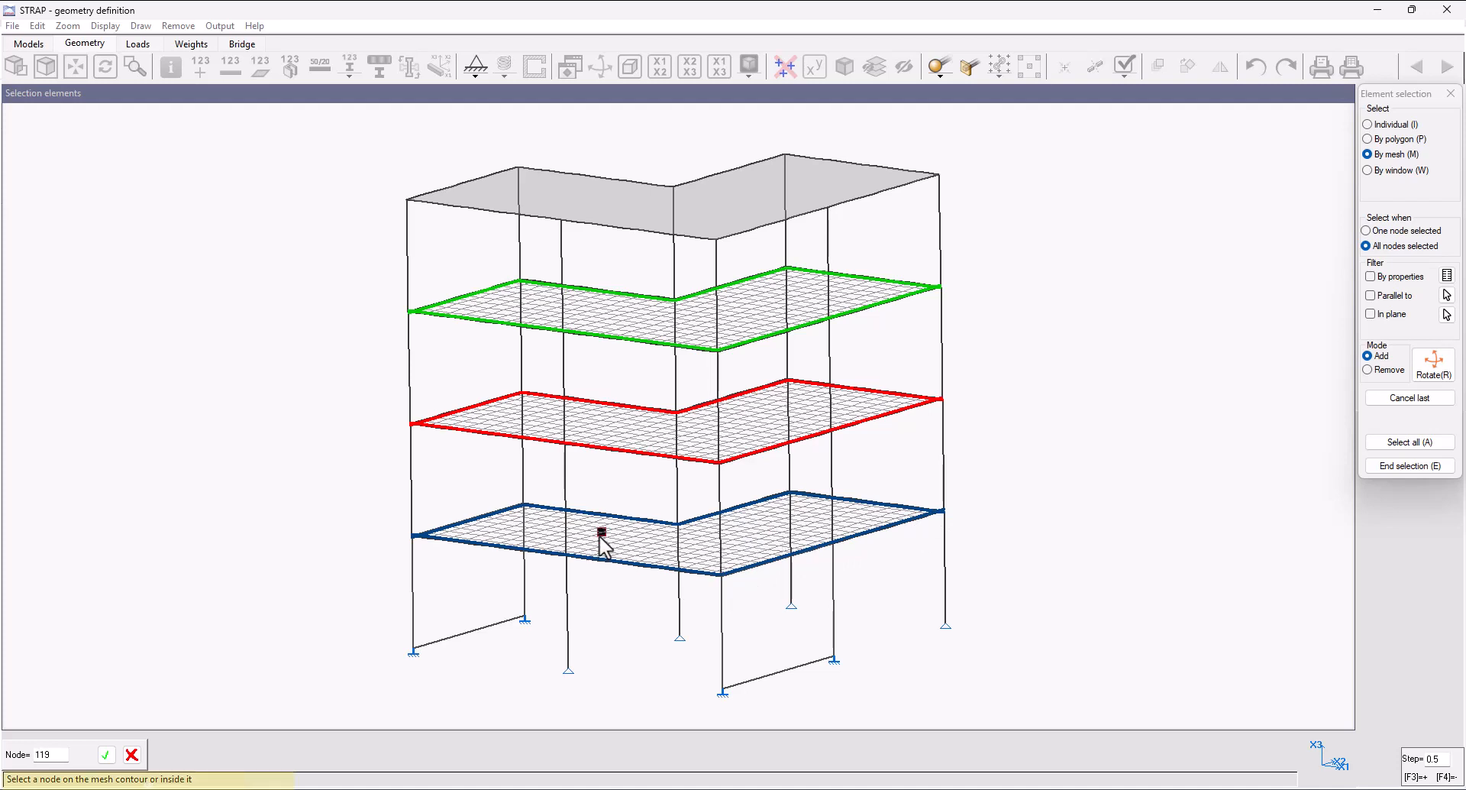
left_click(610, 432)
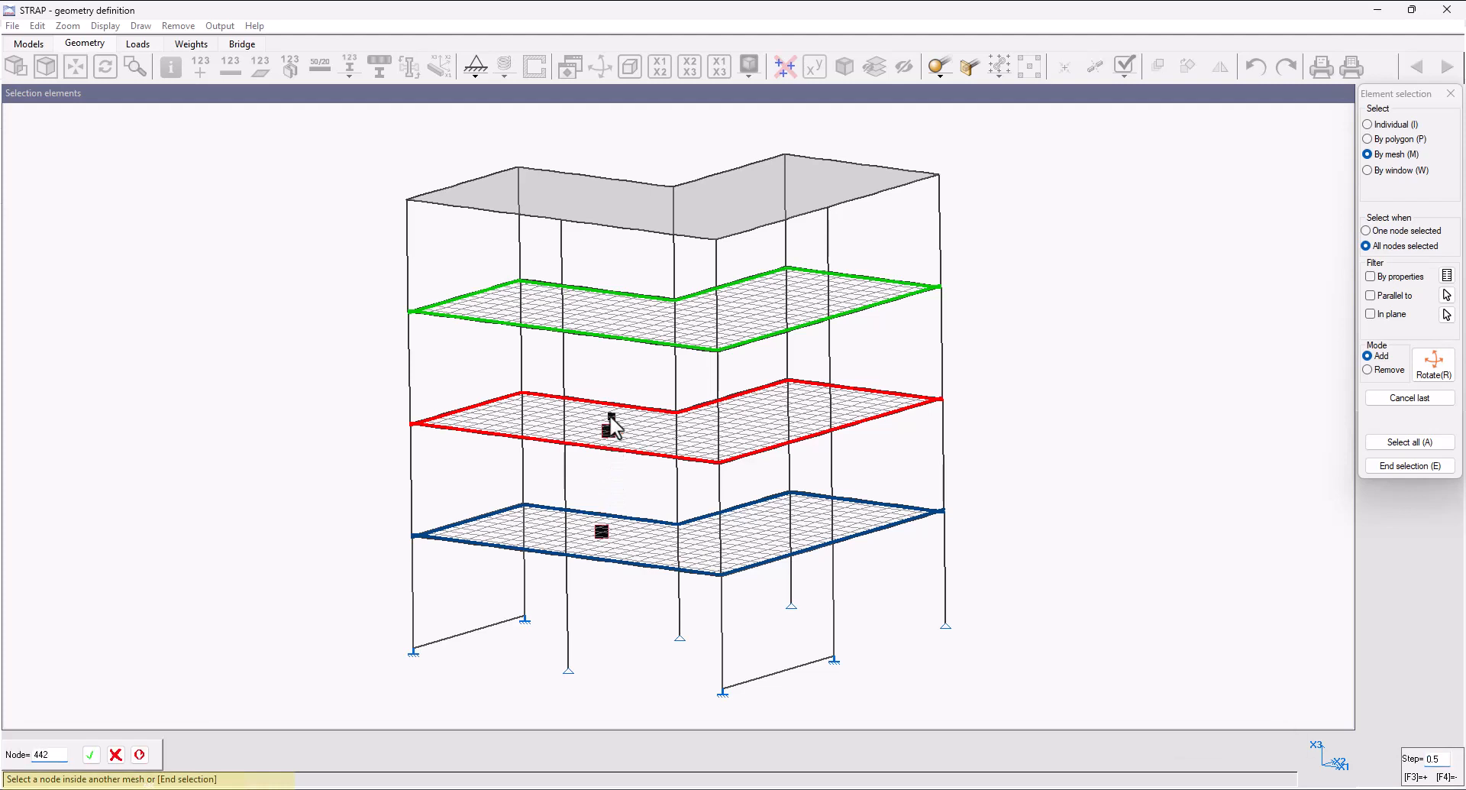
left_click(620, 319)
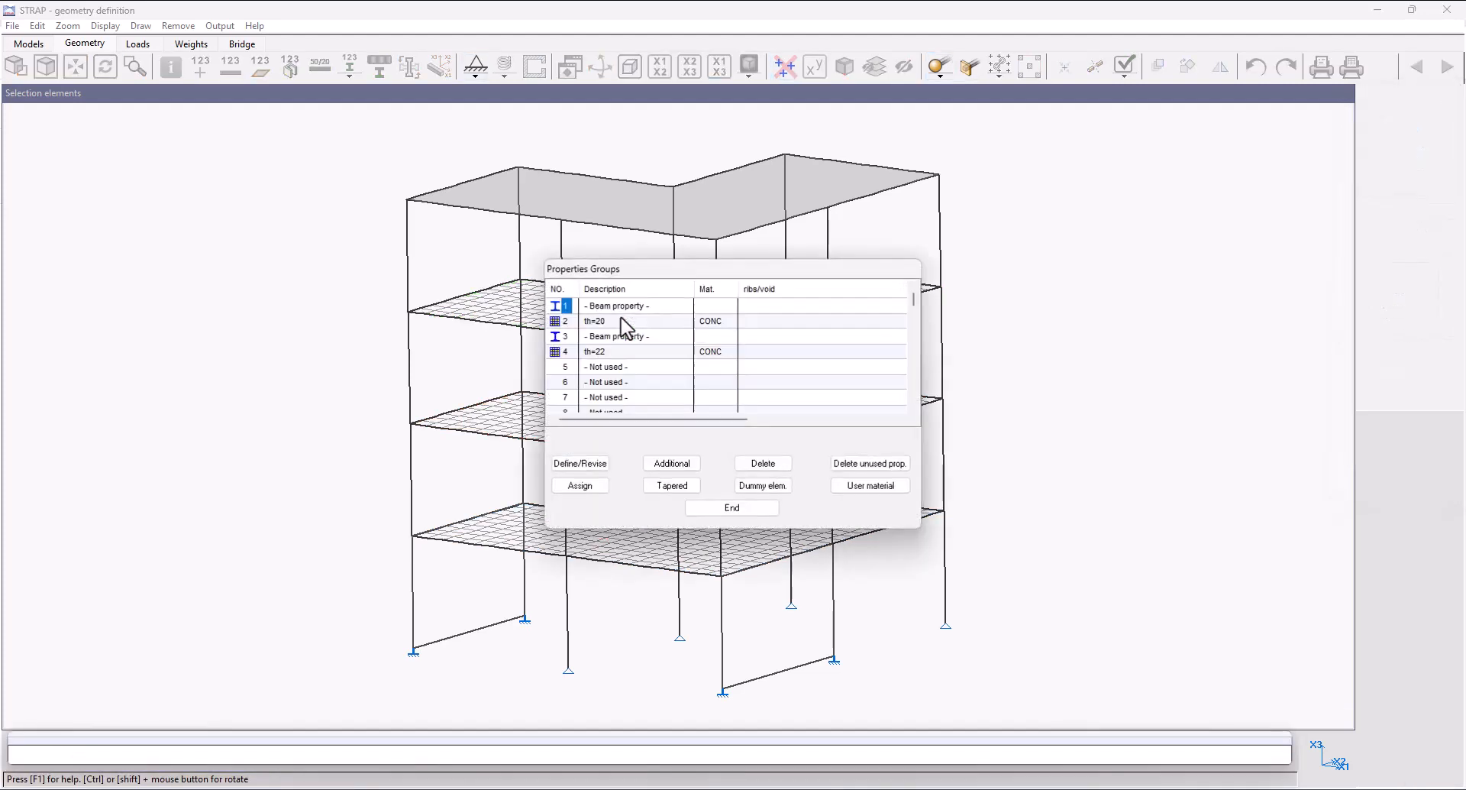
left_click(738, 513)
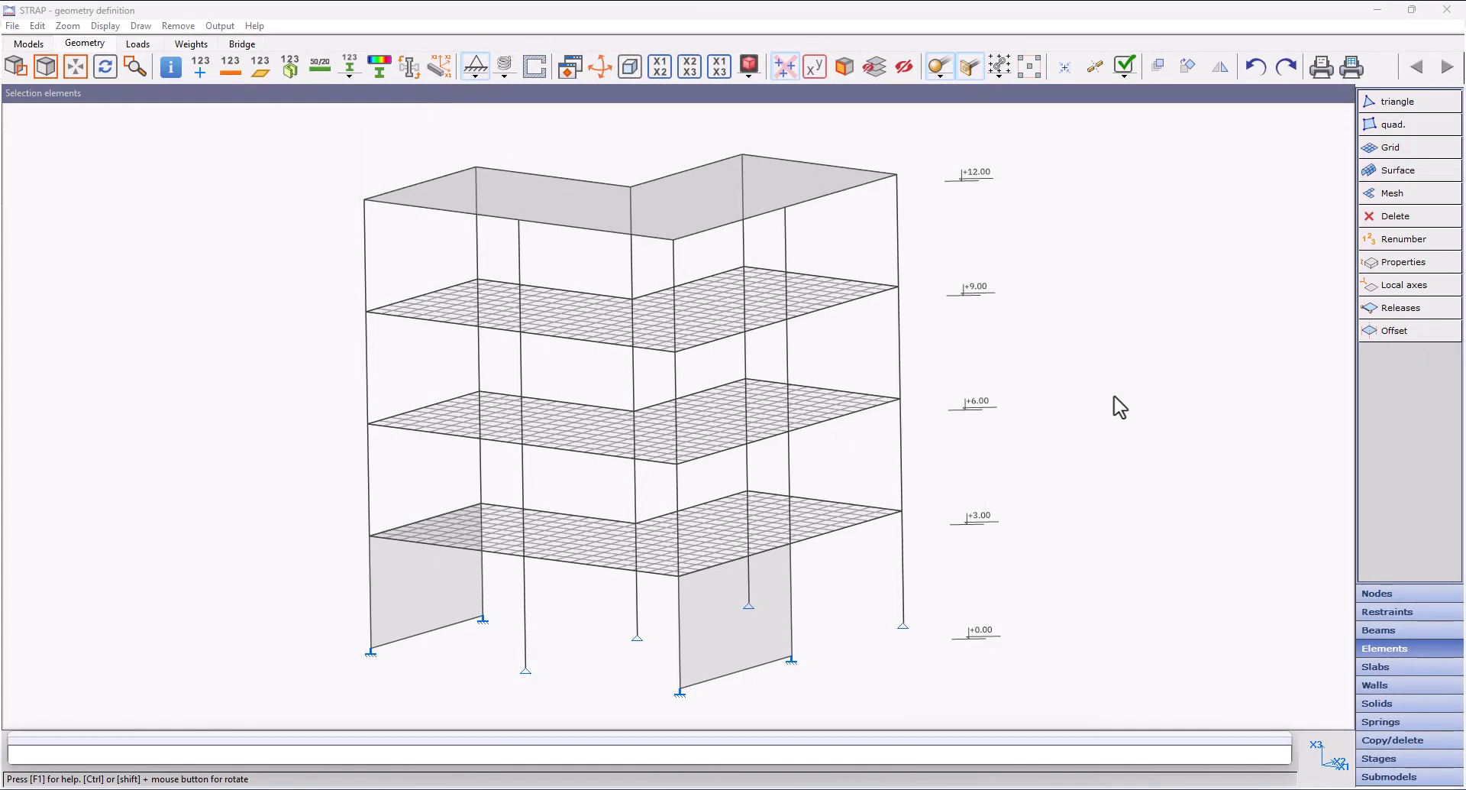
Assign property group 4 (th=22, CONC) to the +3.00 floor elements, using the In plane filter and a window around the model.
left_click(1390, 264)
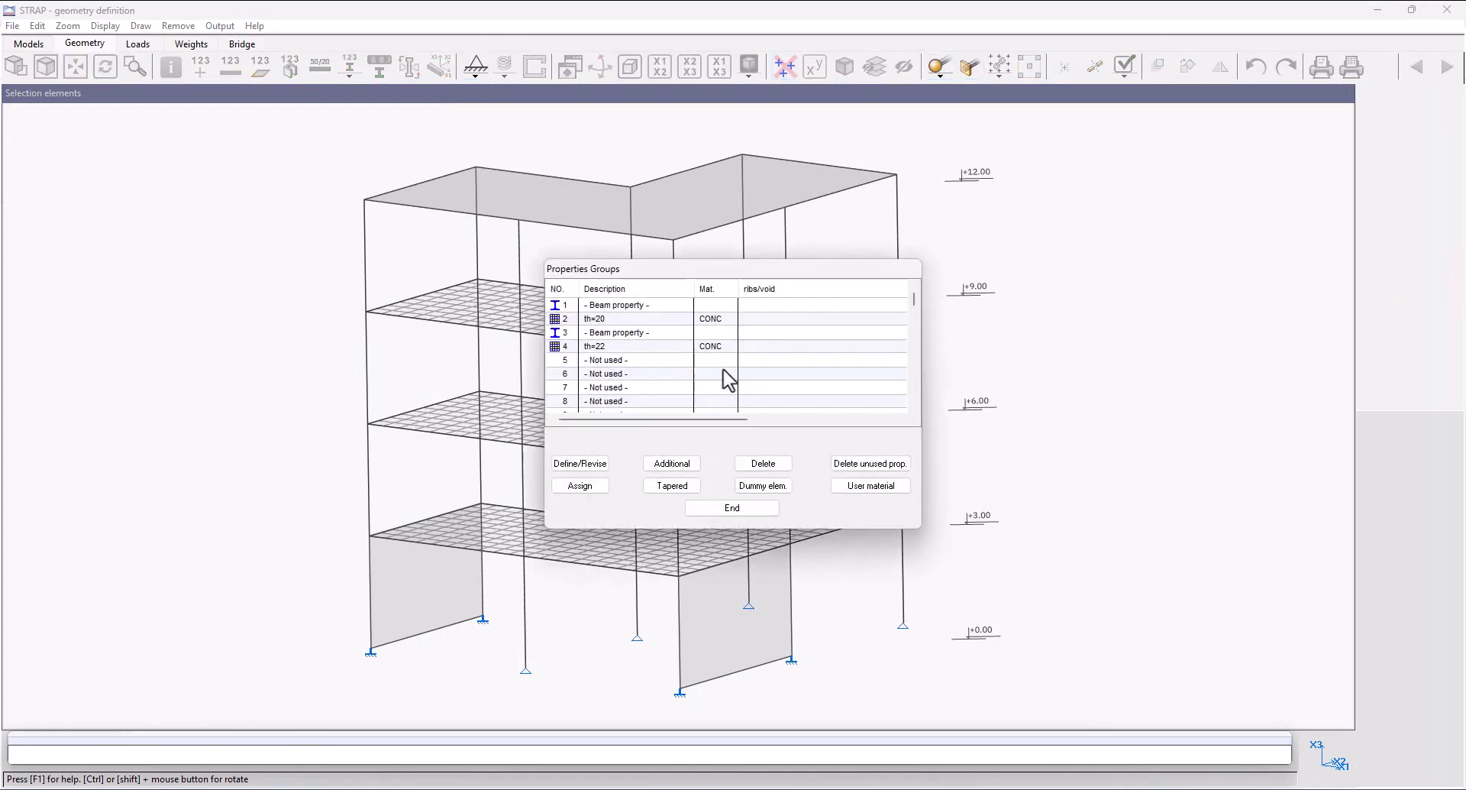
left_click(586, 491)
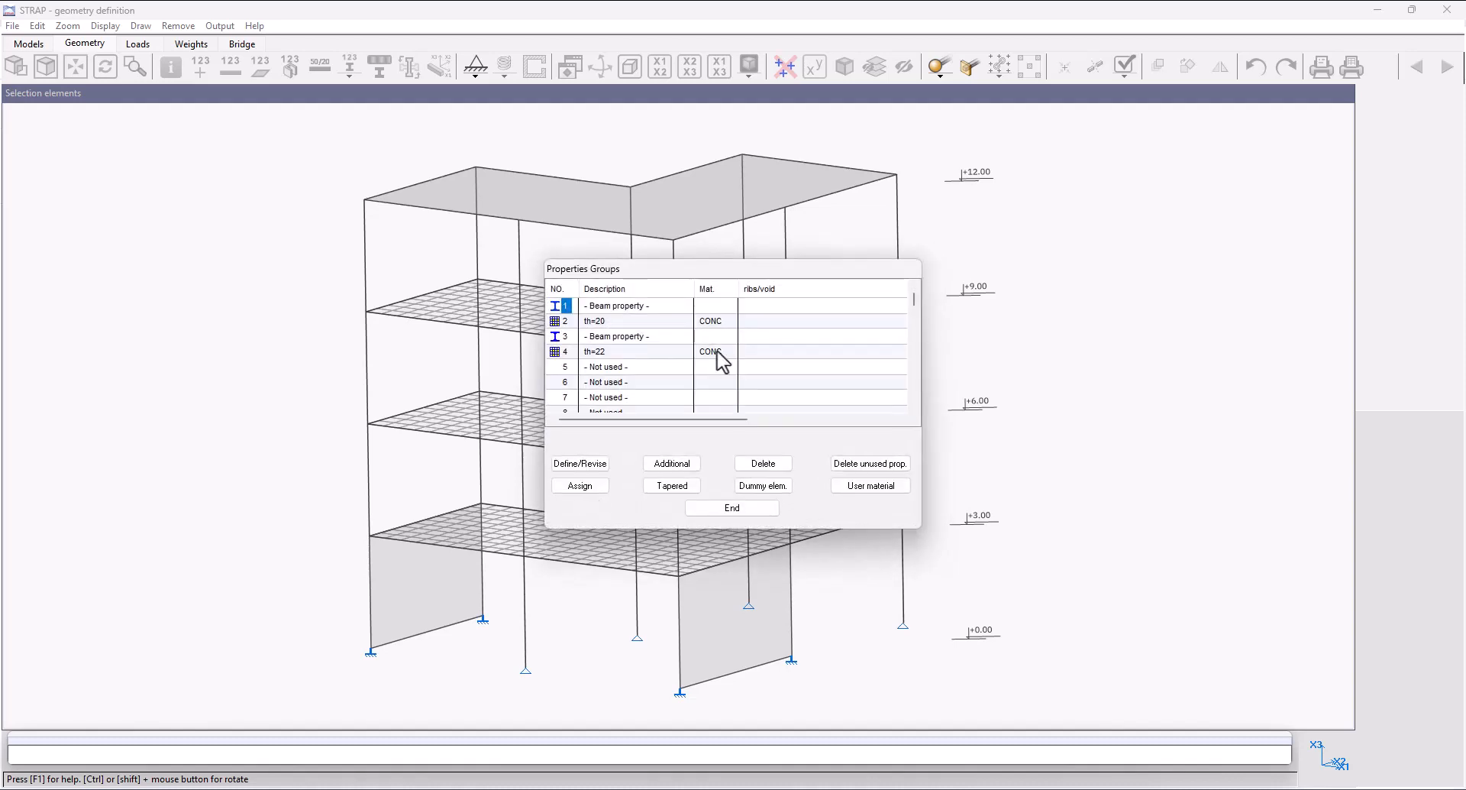
left_click(565, 352)
left_click_drag(631, 269, 233, 226)
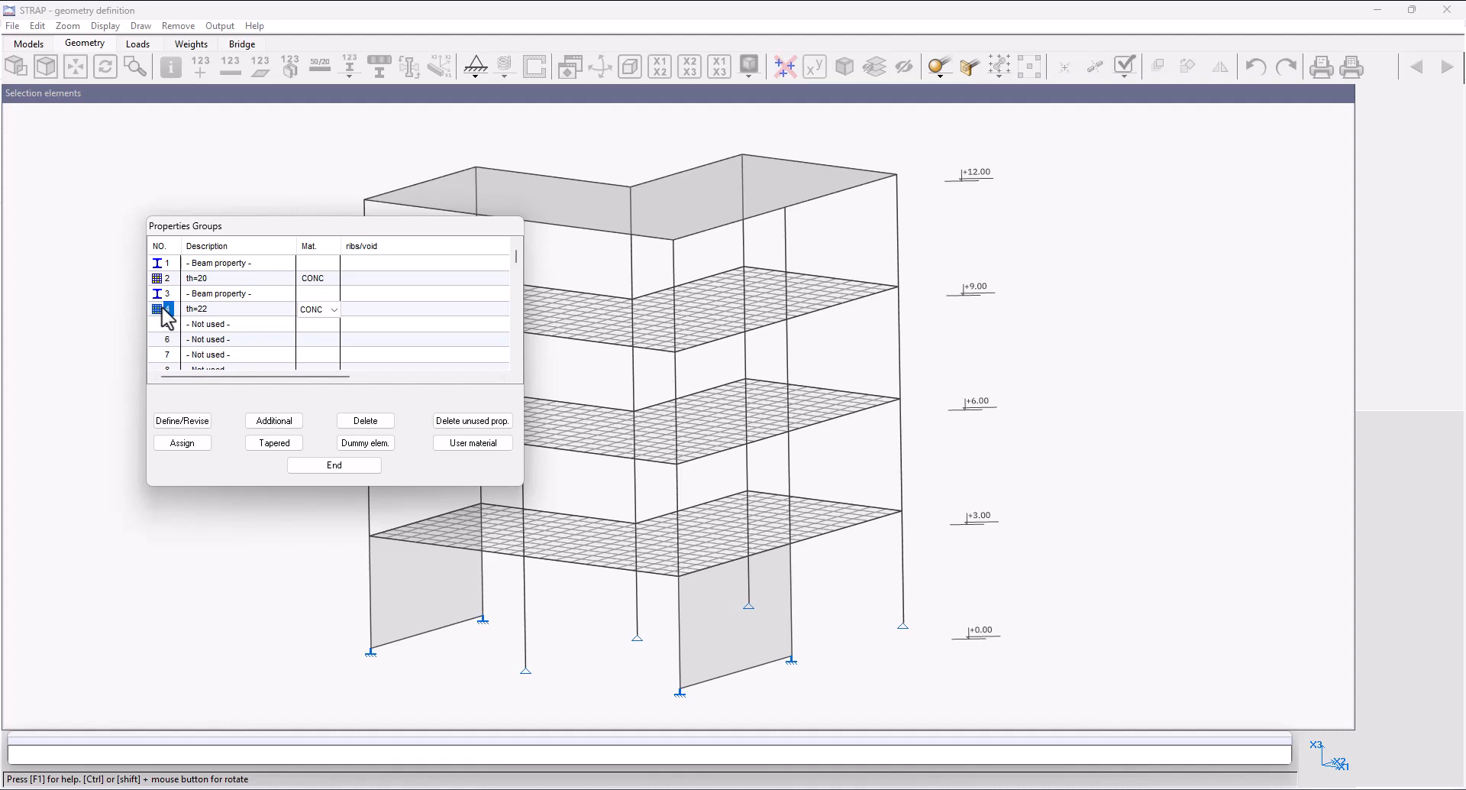
left_click(183, 443)
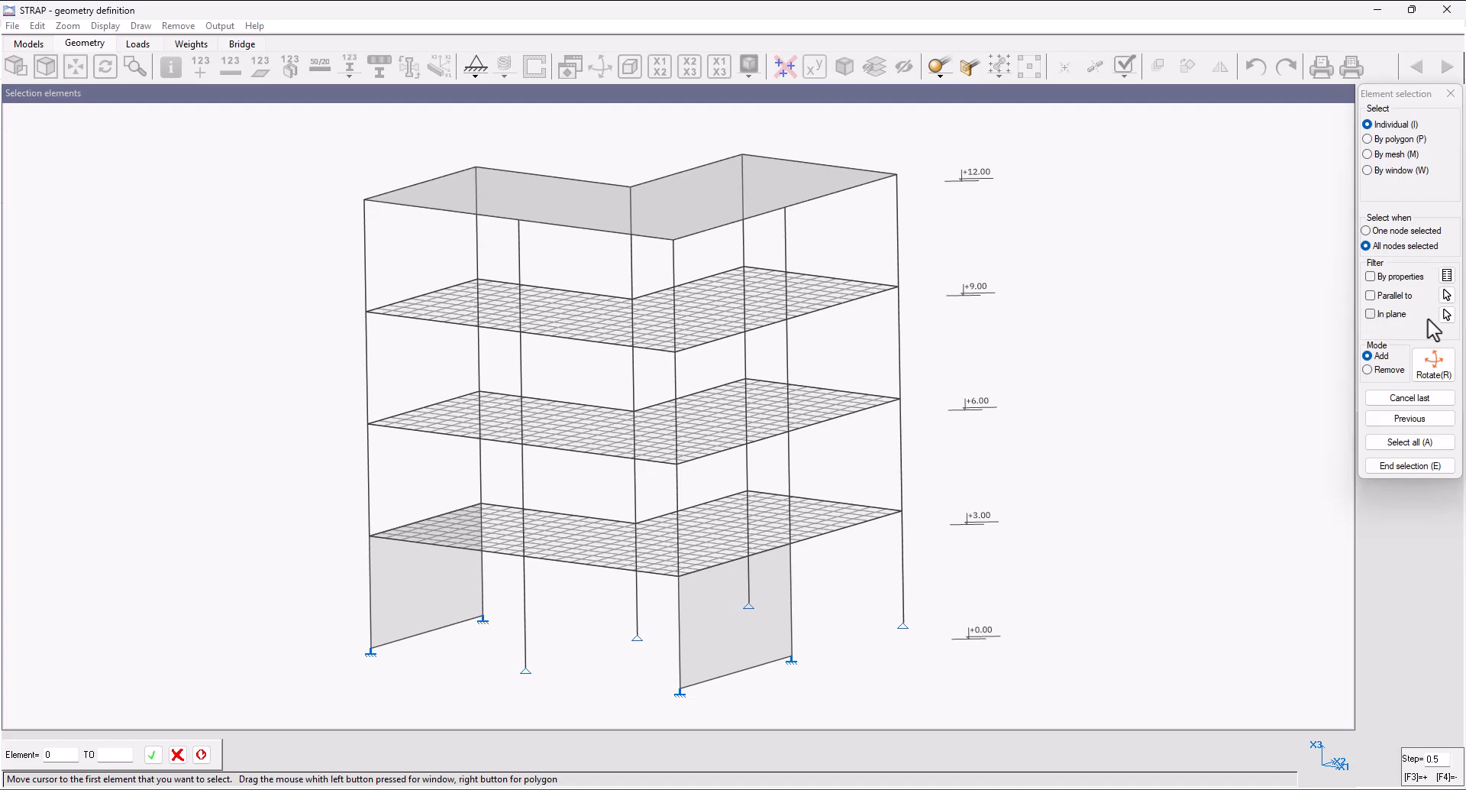
left_click(1371, 314)
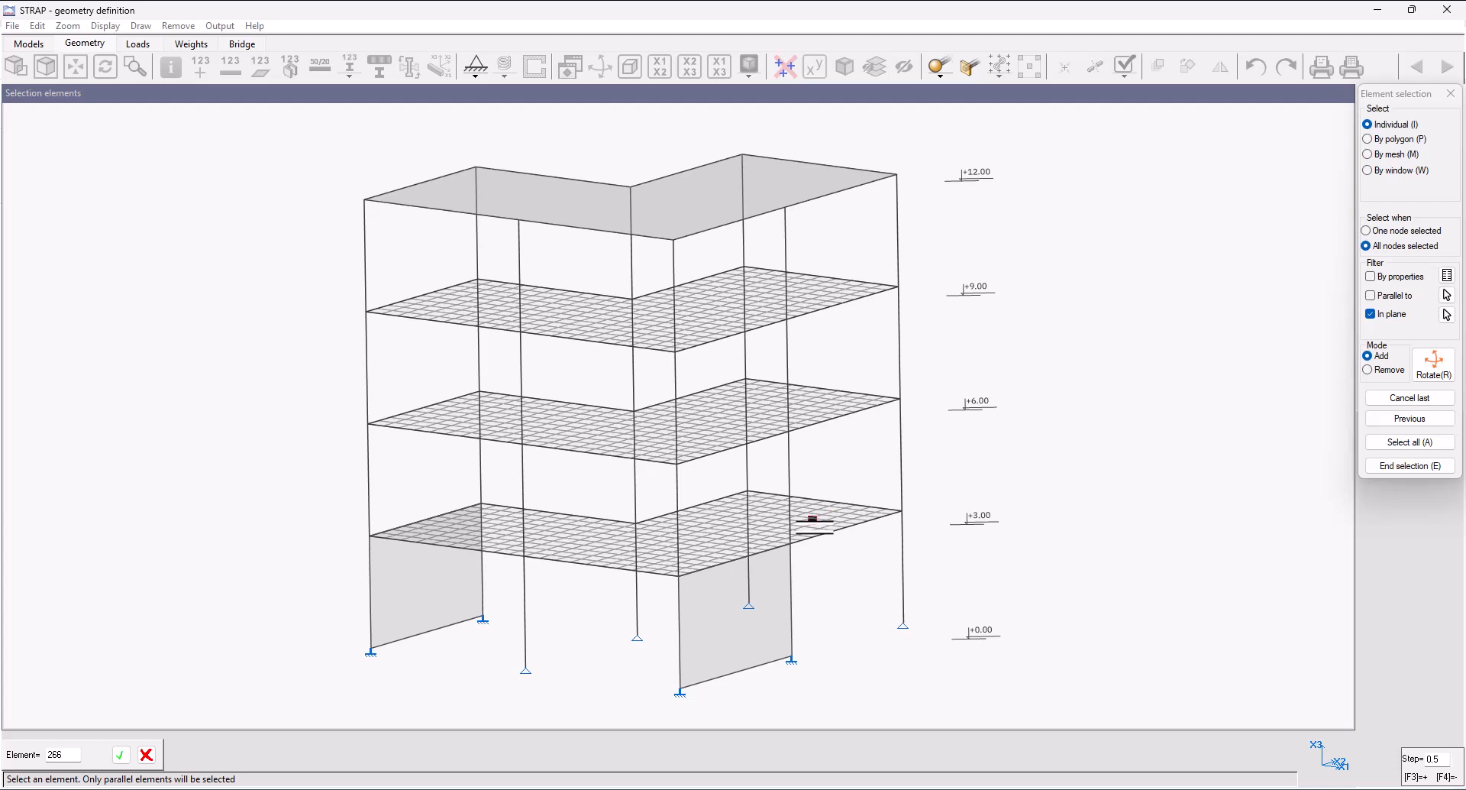
left_click(813, 521)
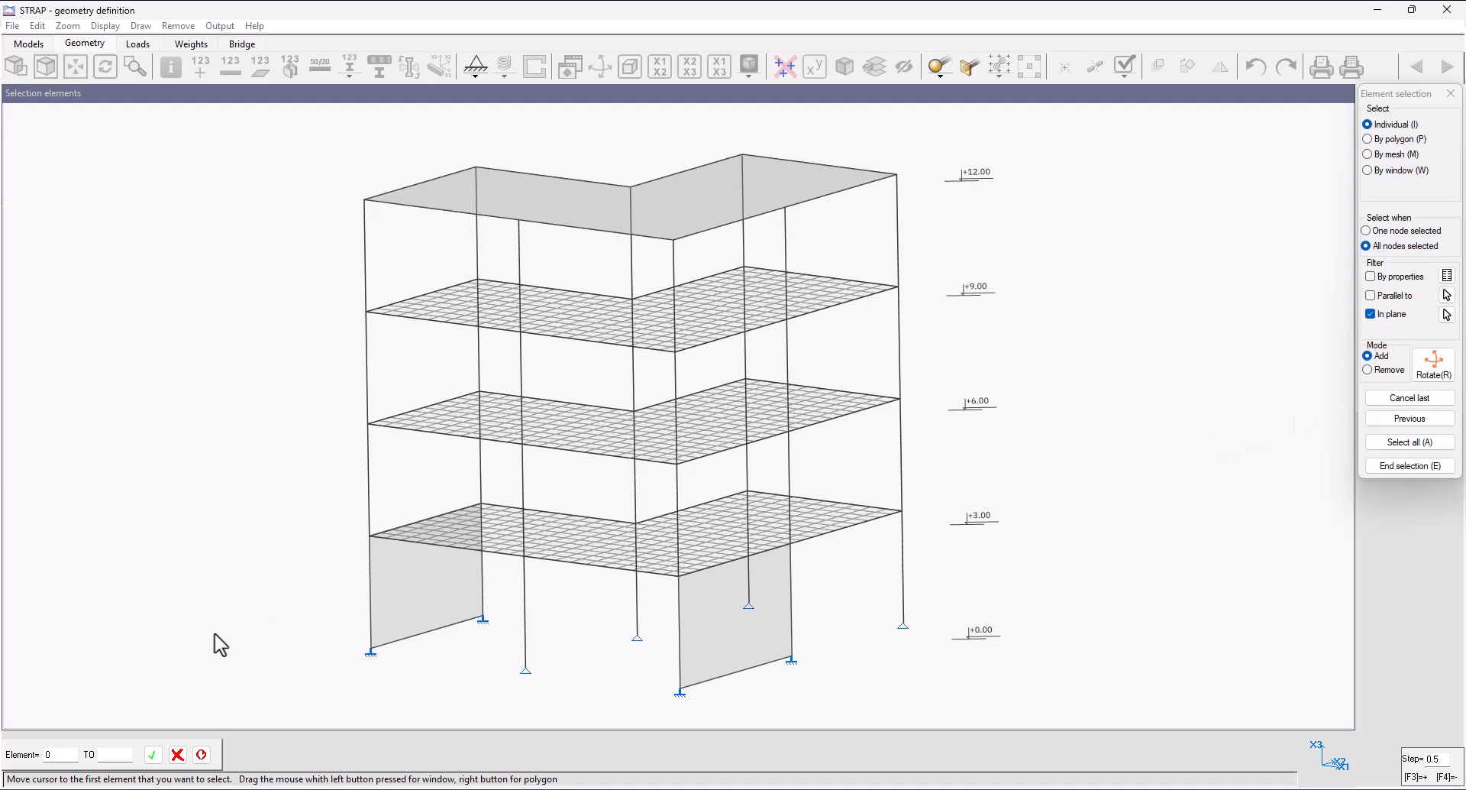
left_click_drag(215, 633, 1058, 139)
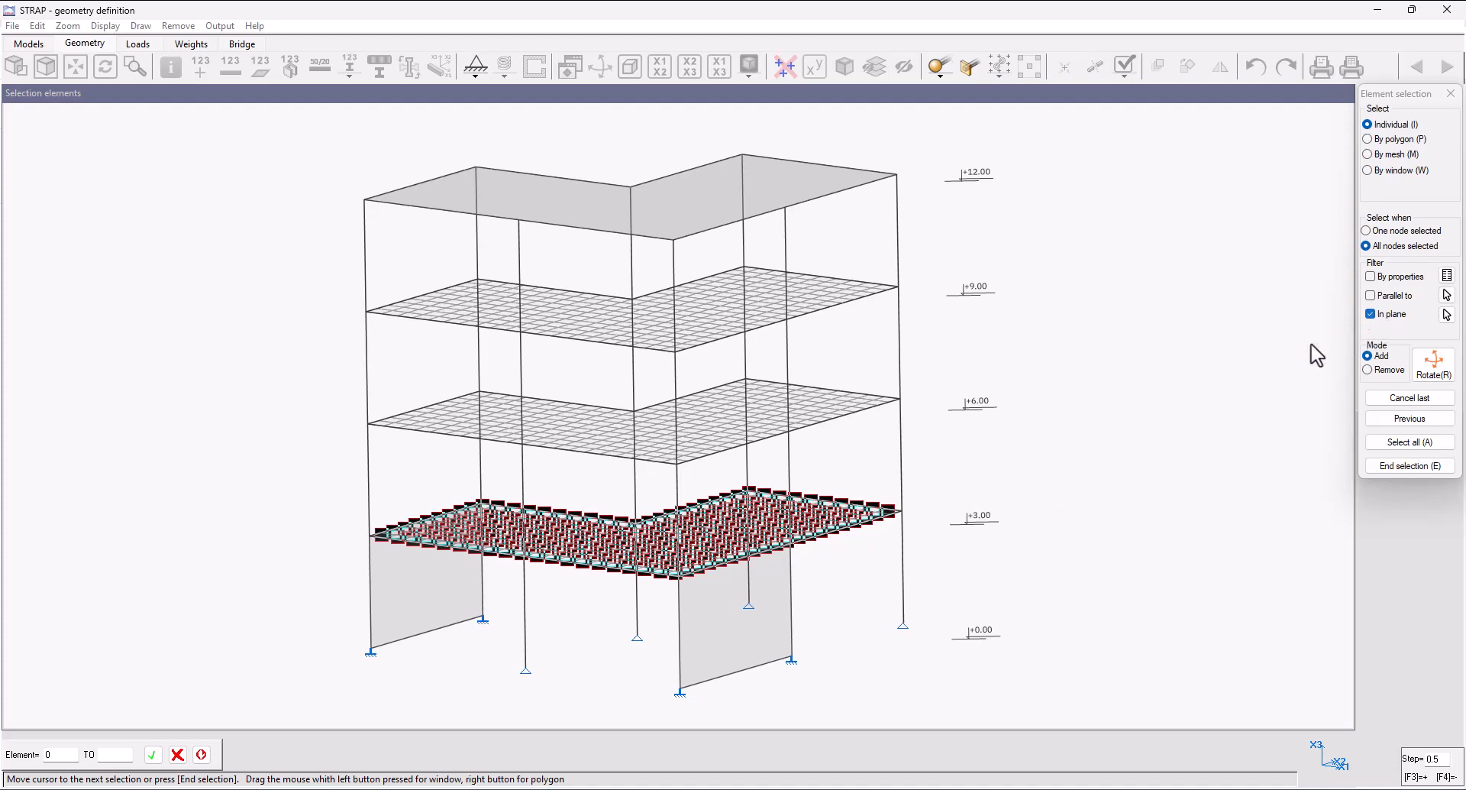
left_click(1400, 464)
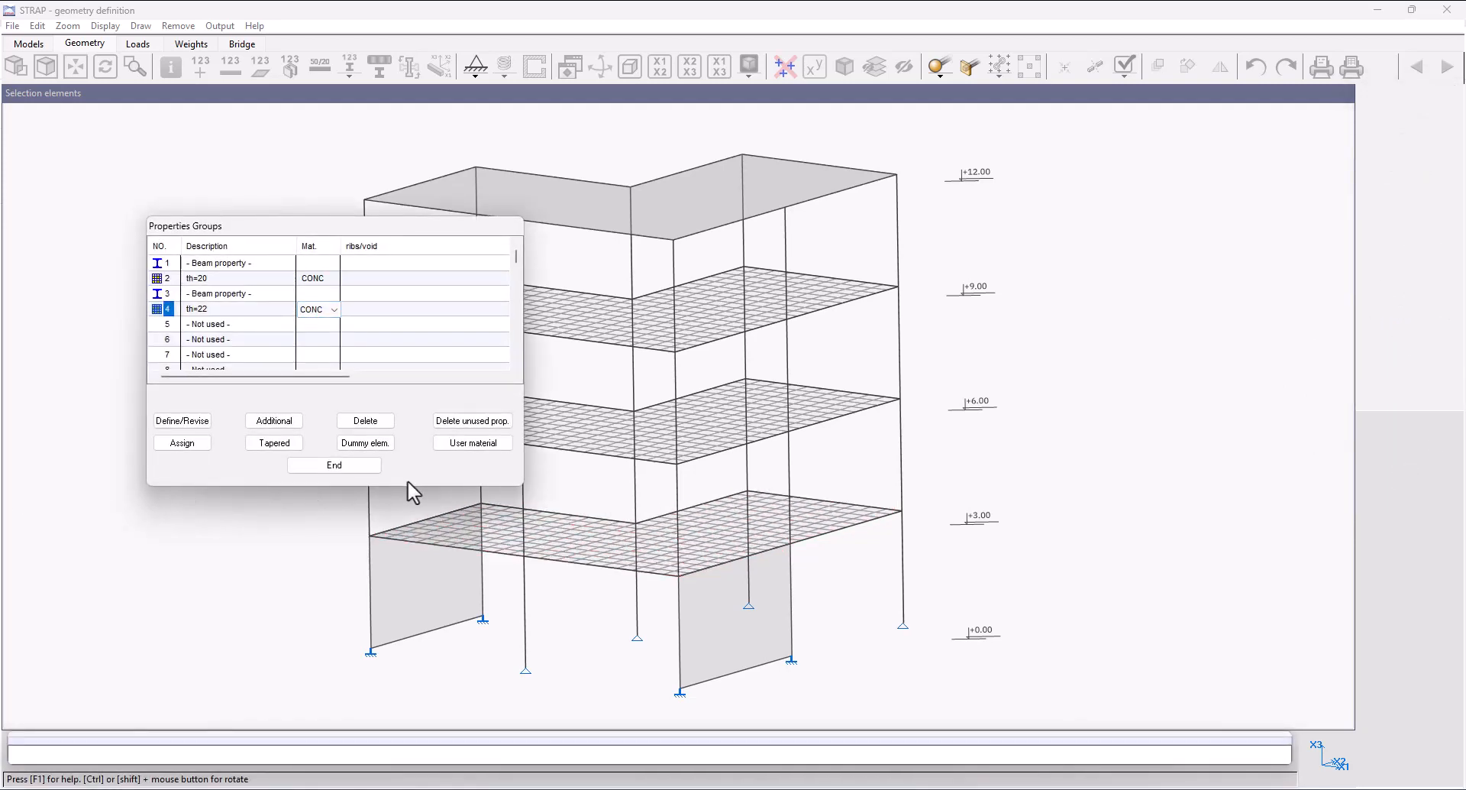
left_click(374, 466)
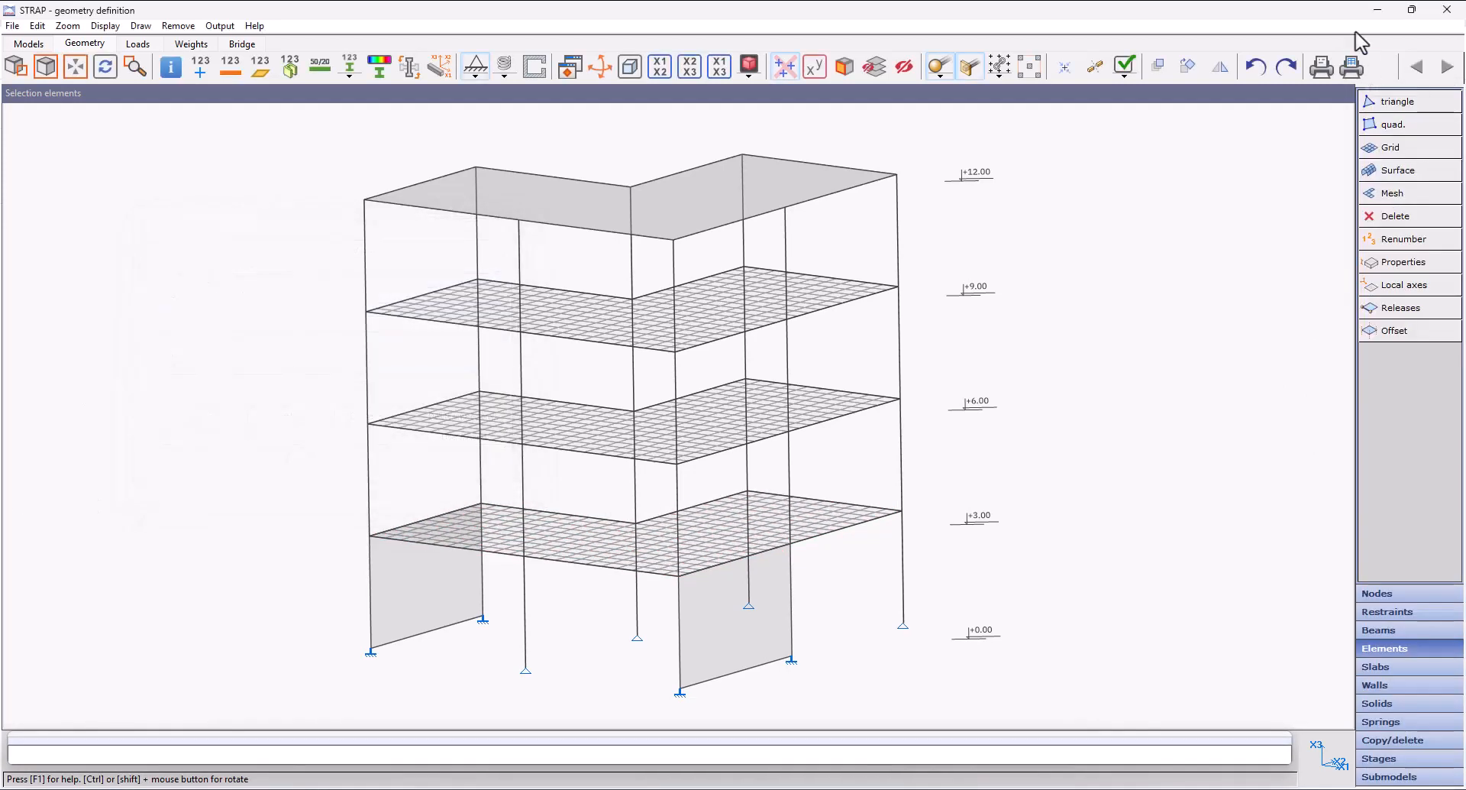
Display the property groups on the model and check the assignment on the +3.00 floor.
left_click(351, 67)
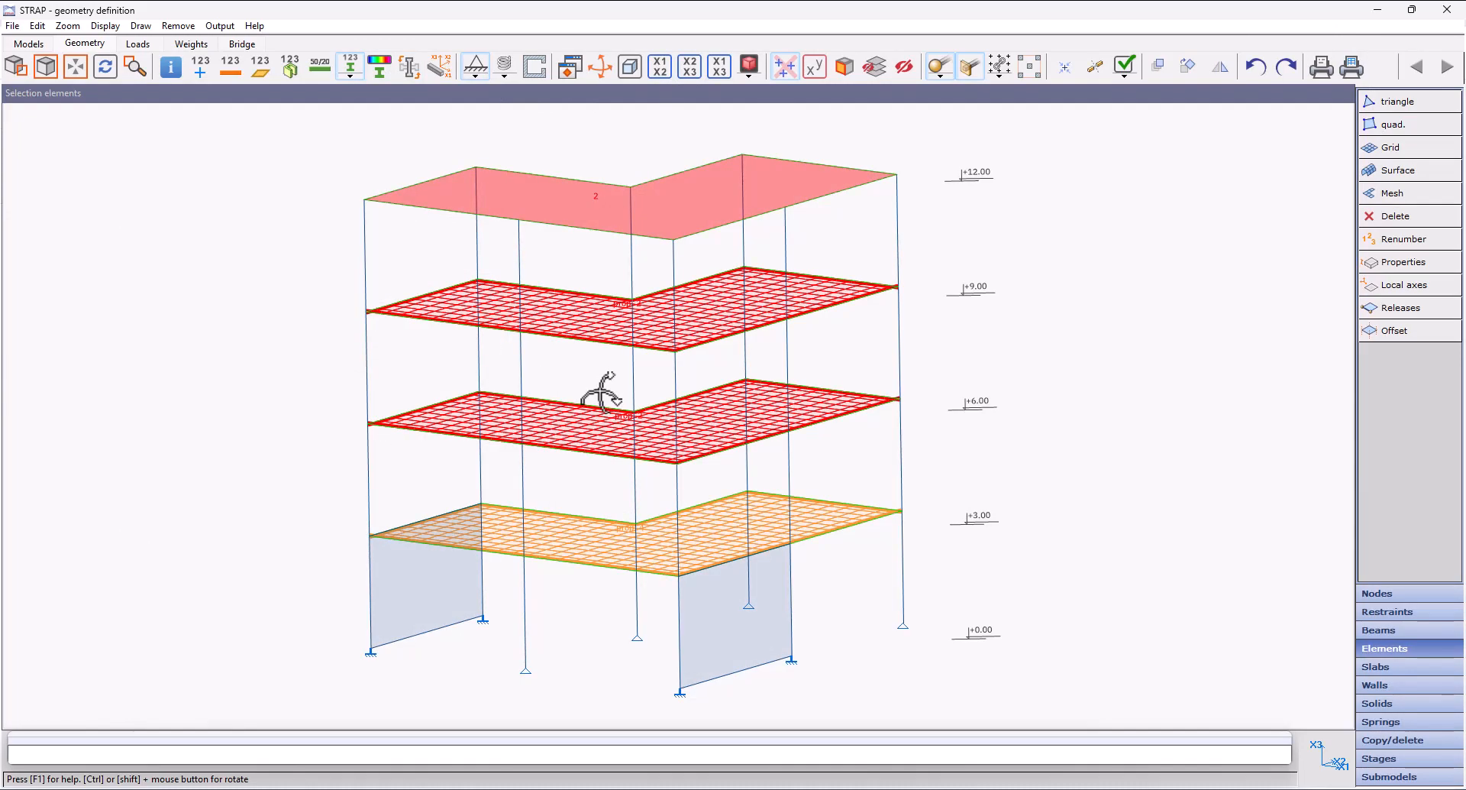
left_click_drag(589, 386, 600, 406, "ctrl")
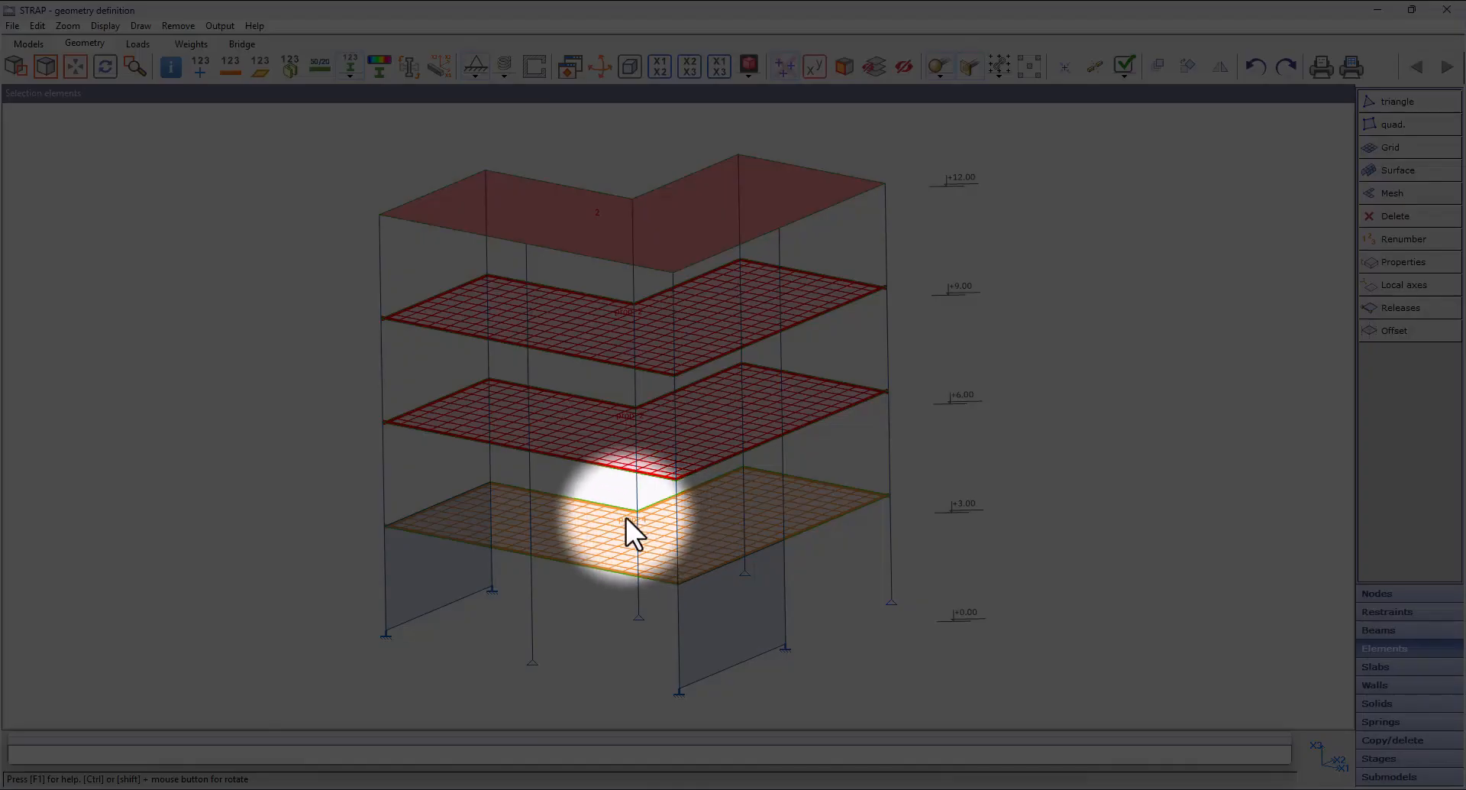